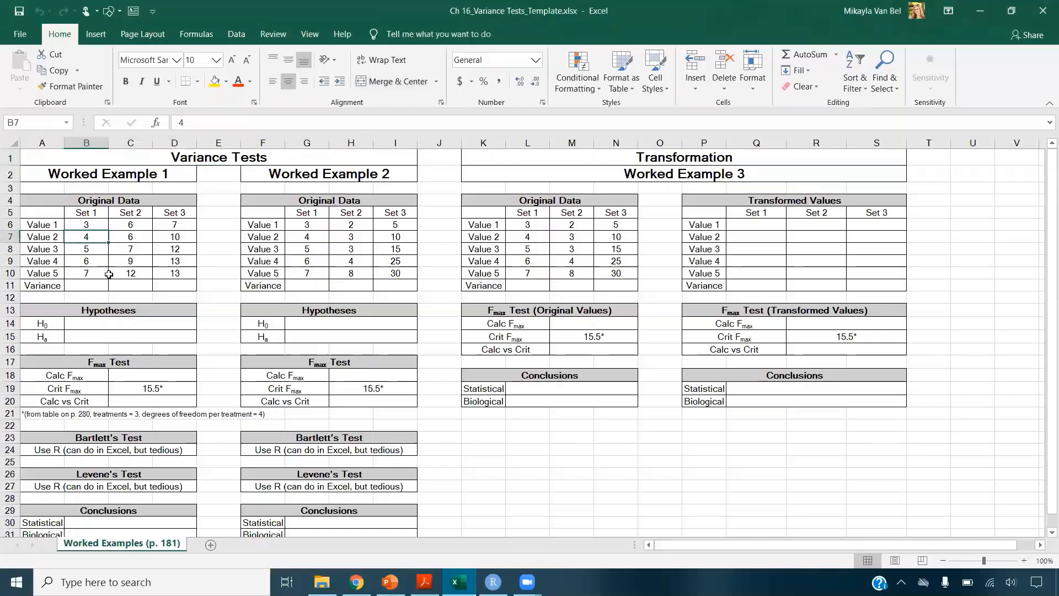
- Enter "All variances are equal" as the null hypothesis H0 of Worked Example 1
{"action": "scroll", "coordinate": [109, 275], "scroll_direction": "up", "scroll_amount": 2}
{"action": "scroll", "coordinate": [109, 275], "scroll_direction": "up", "scroll_amount": 1}
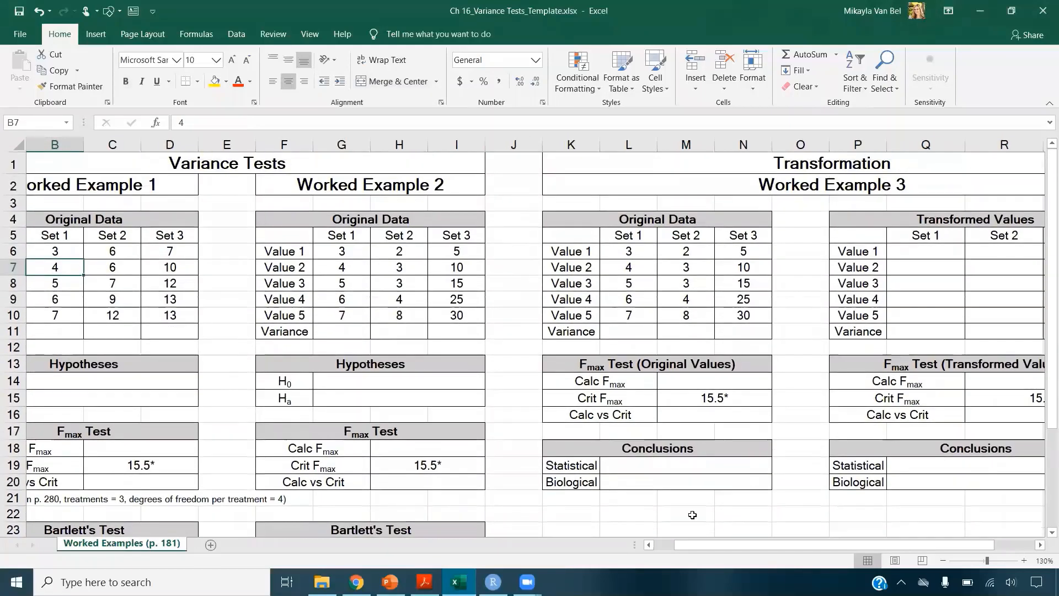
{"action": "scroll", "coordinate": [267, 433], "scroll_direction": "left", "scroll_amount": 1}
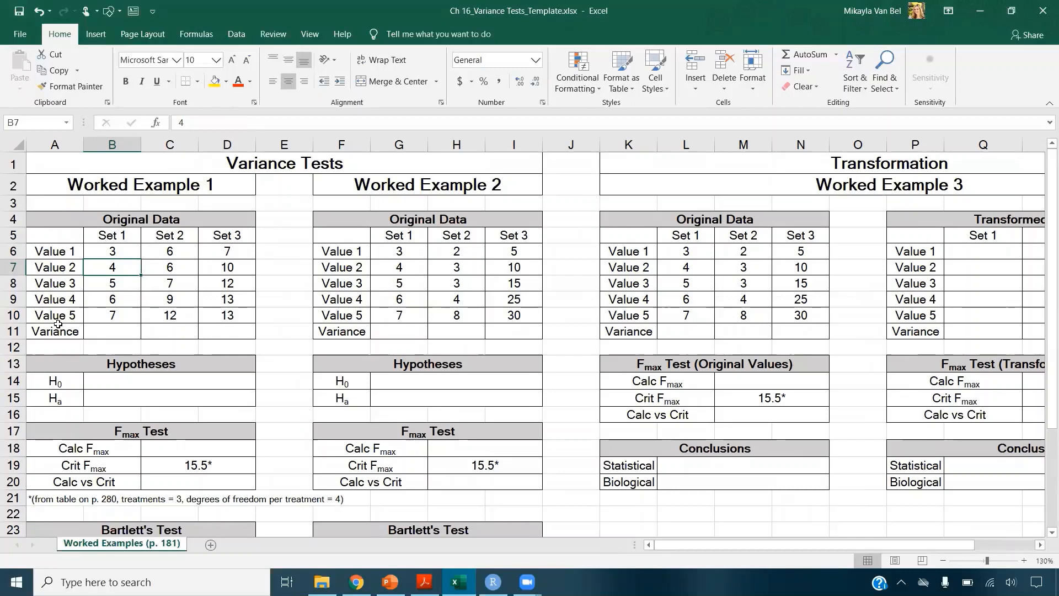
{"action": "left_click", "coordinate": [131, 378]}
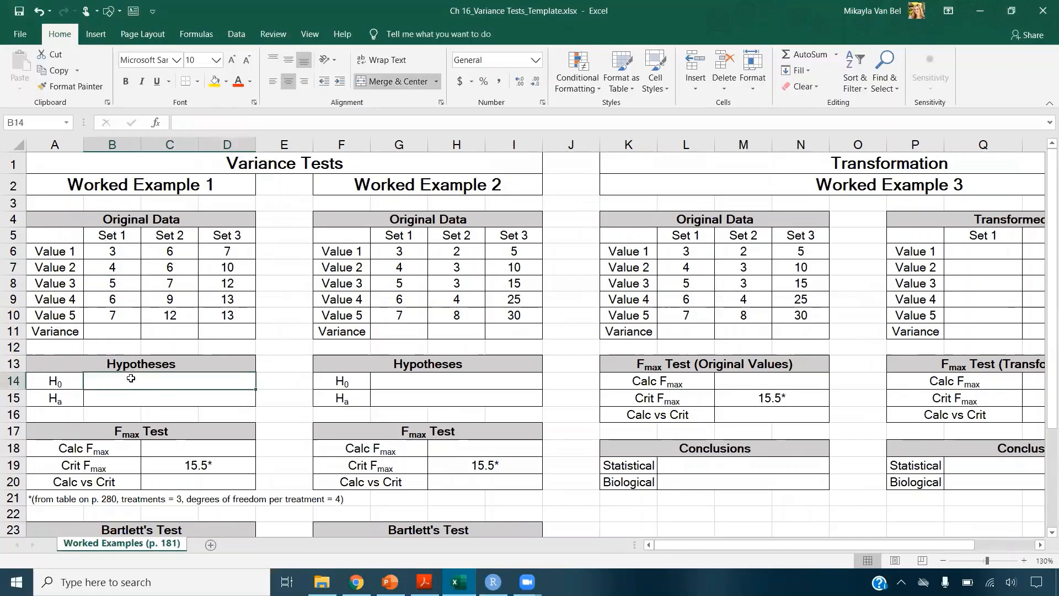
{"action": "type", "text": "All varai"}
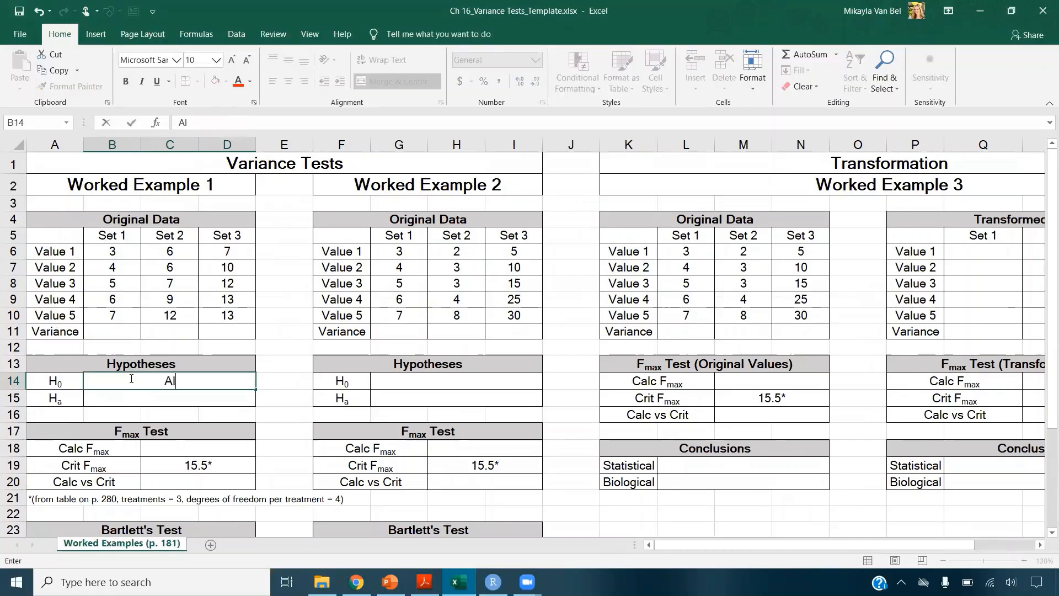
{"action": "key", "text": "BackSpace"}
{"action": "key", "text": "BackSpace"}
{"action": "type", "text": "iances are equal"}
{"action": "key", "text": "Return"}
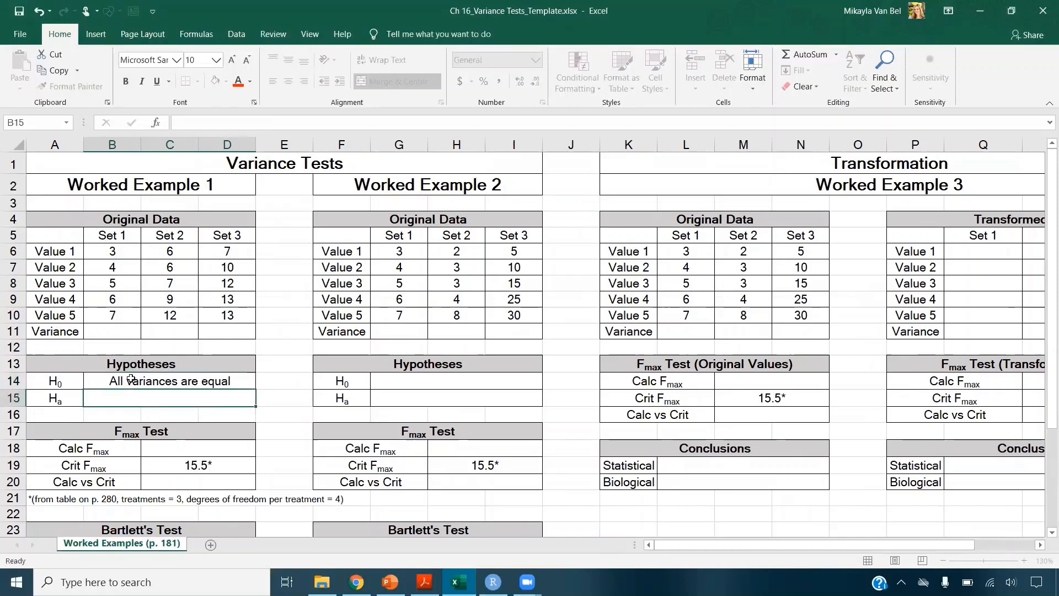
- Enter "At least one variance differs" as the alternative hypothesis Ha of Worked Example 1
{"action": "type", "text": "At least one variance"}
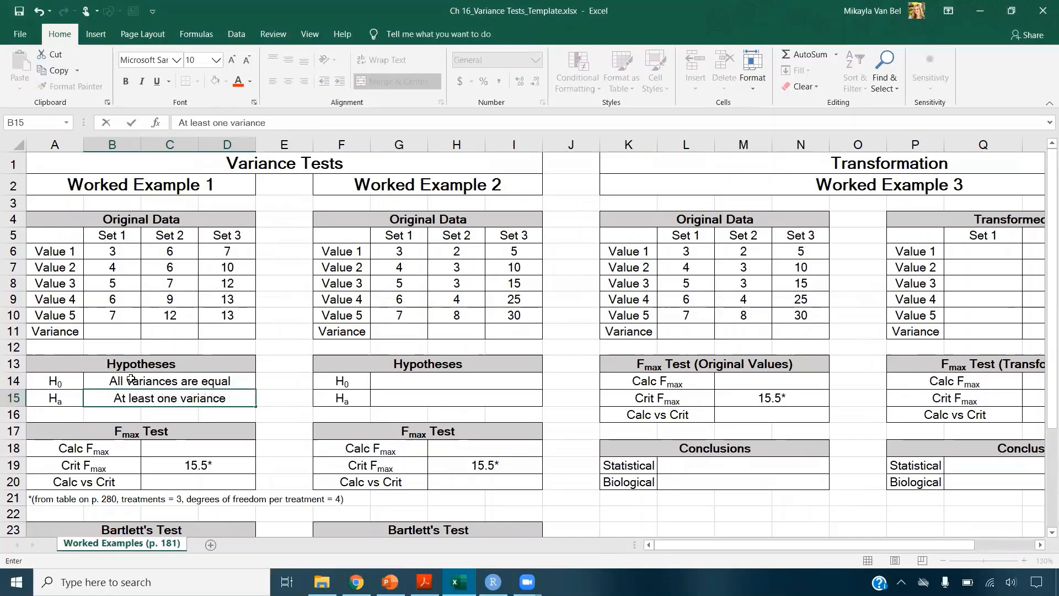
{"action": "type", "text": " differs"}
{"action": "key", "text": "ctrl+Return"}
{"action": "key", "text": "Return"}
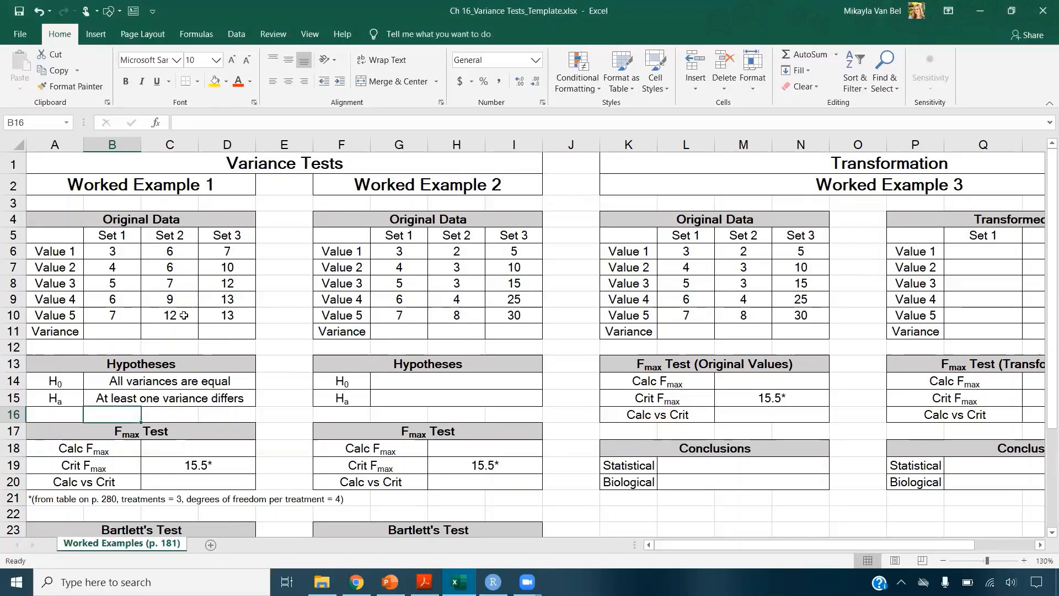
- Calculate Set 1's variance in B11 with =VAR.S(B6:B10) and fill the formula across to Set 2 and Set 3
{"action": "left_click", "coordinate": [125, 334]}
{"action": "type", "text": "=var.s"}
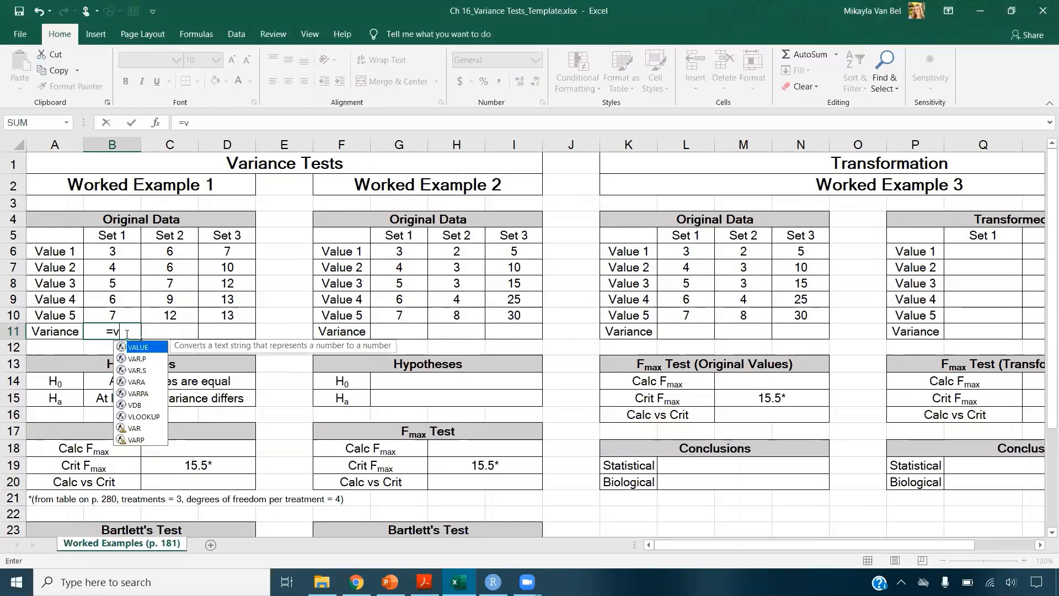
{"action": "key", "text": "Tab"}
{"action": "left_click_drag", "start_coordinate": [129, 253], "coordinate": [110, 313]}
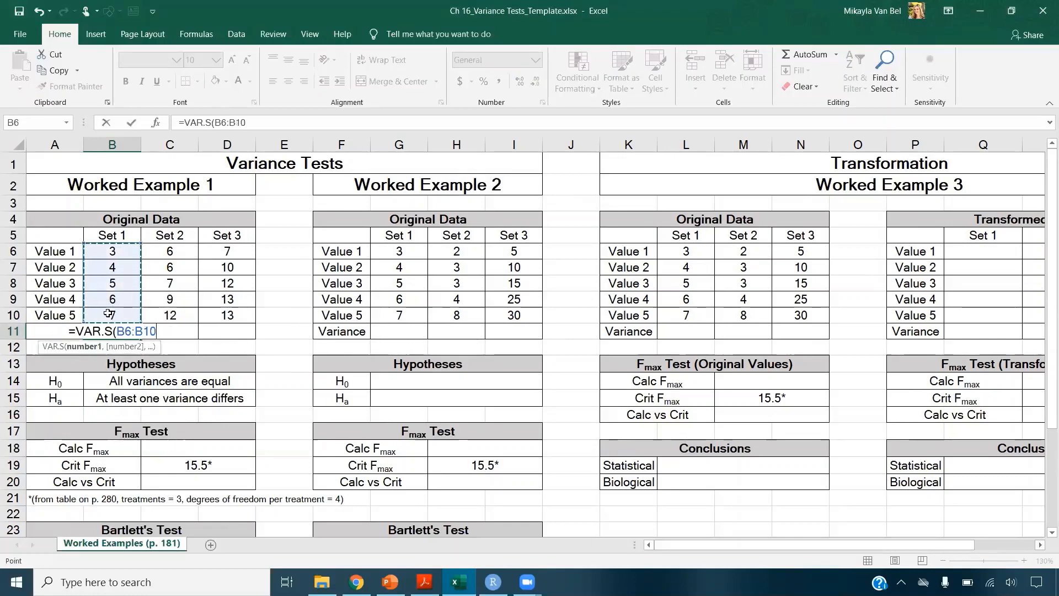
{"action": "key", "text": "Return"}
{"action": "left_click", "coordinate": [124, 335]}
{"action": "left_click_drag", "start_coordinate": [142, 338], "coordinate": [254, 335]}
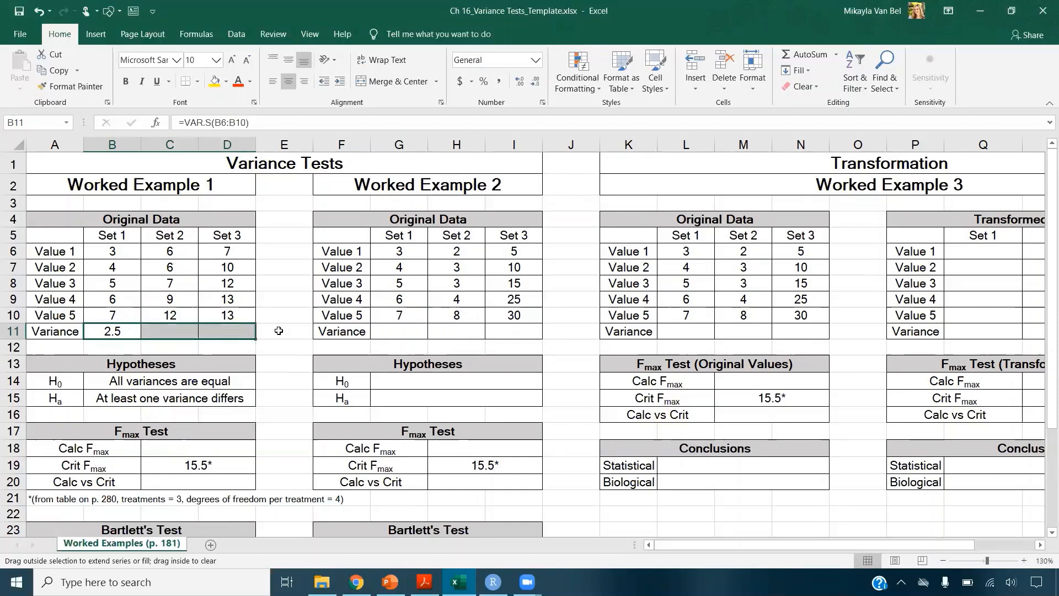
- Calculate Worked Example 1's Calc Fmax in C18 as the largest variance over the smallest: =MAX(B11:D11)/MIN(B11:D11)
{"action": "left_click", "coordinate": [200, 448]}
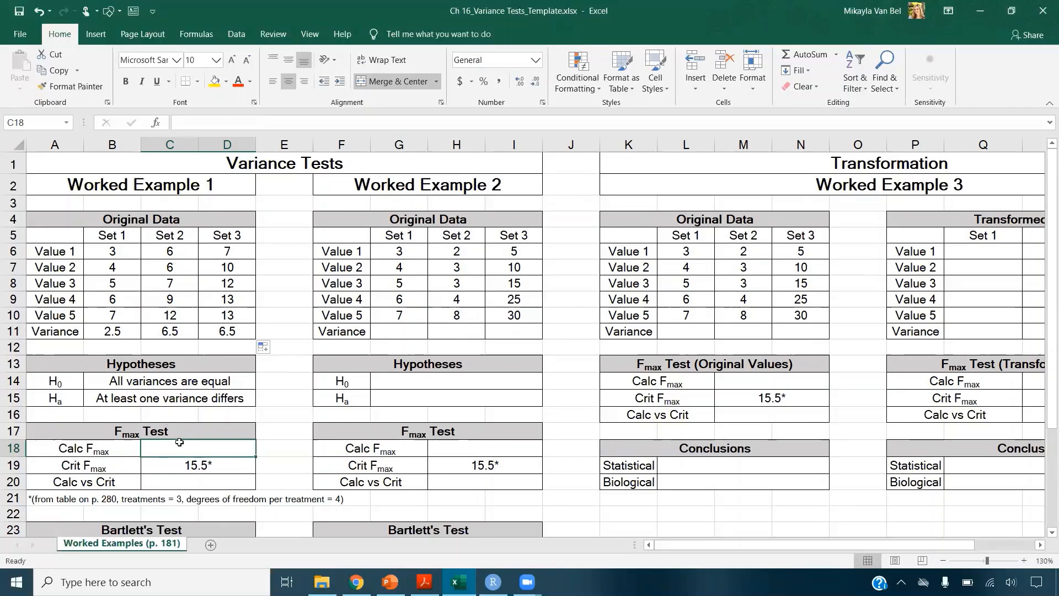
{"action": "type", "text": "=max"}
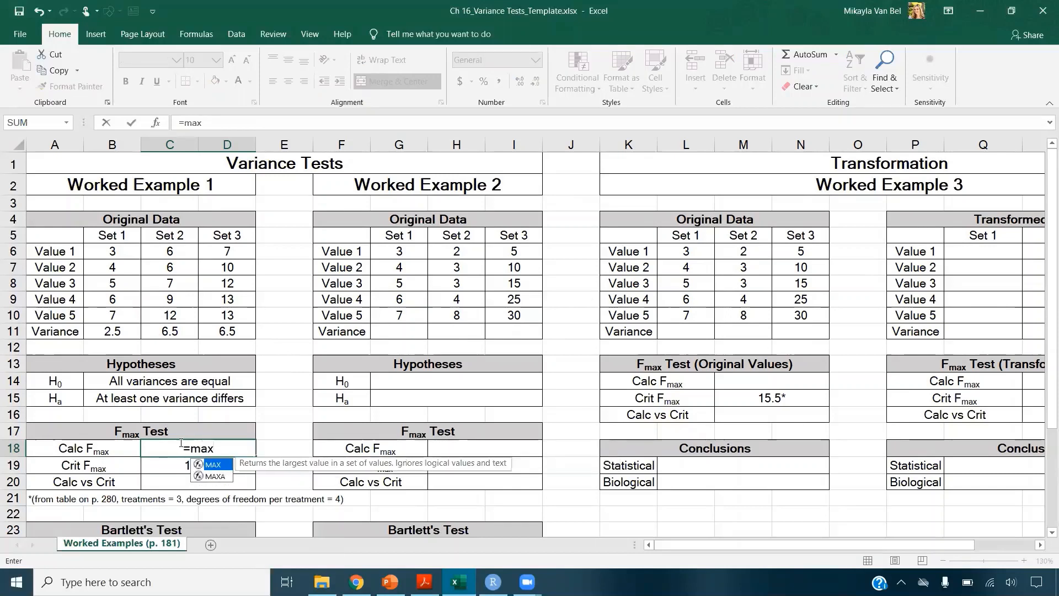
{"action": "key", "text": "Tab"}
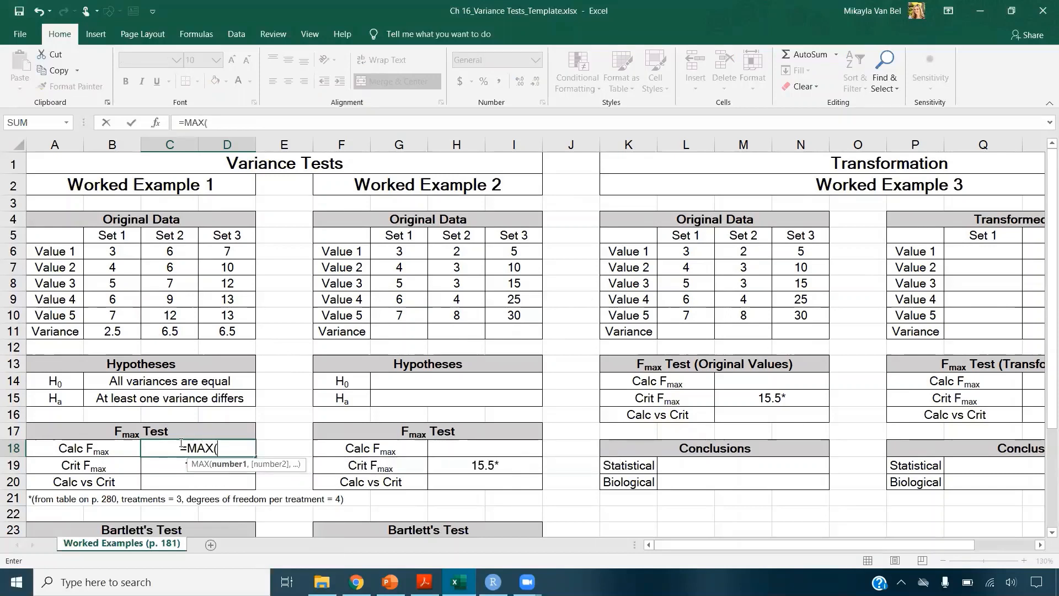
{"action": "left_click_drag", "start_coordinate": [121, 336], "coordinate": [228, 329]}
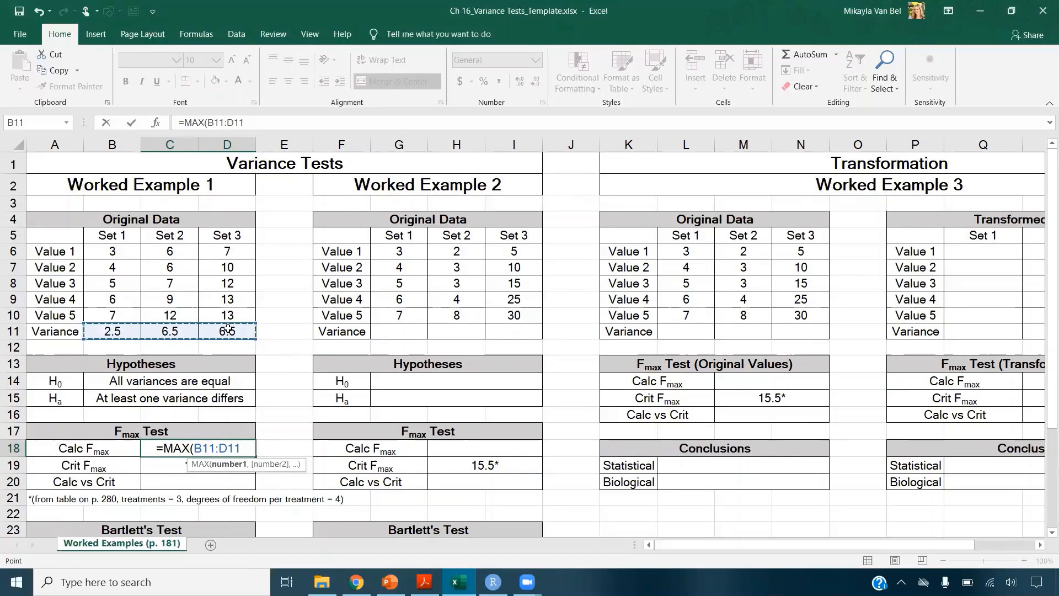
{"action": "type", "text": ")/min"}
{"action": "key", "text": "Tab"}
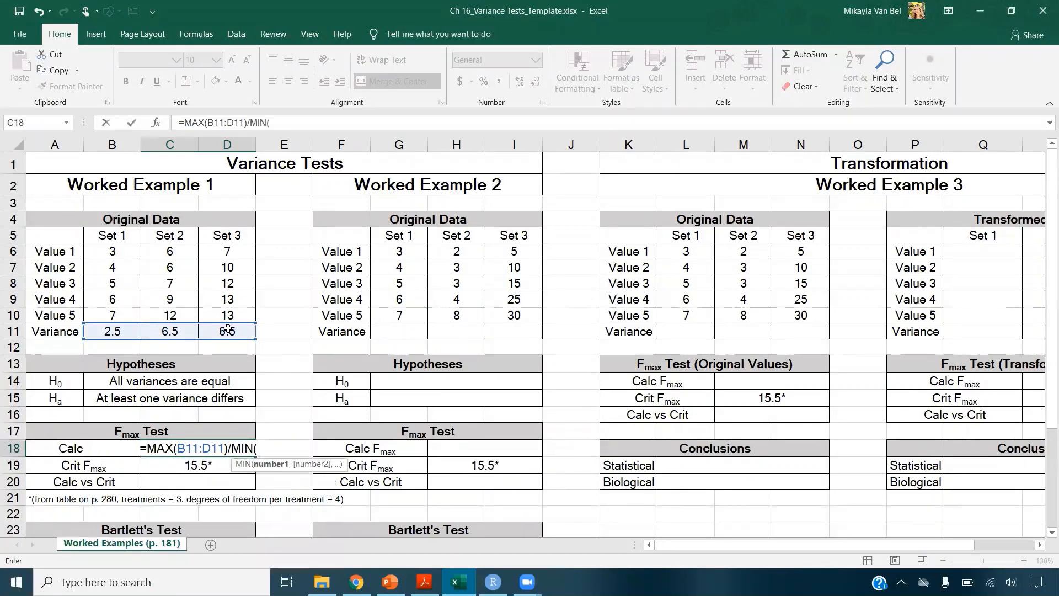
{"action": "left_click", "coordinate": [126, 331]}
{"action": "left_click_drag", "start_coordinate": [127, 331], "coordinate": [229, 327]}
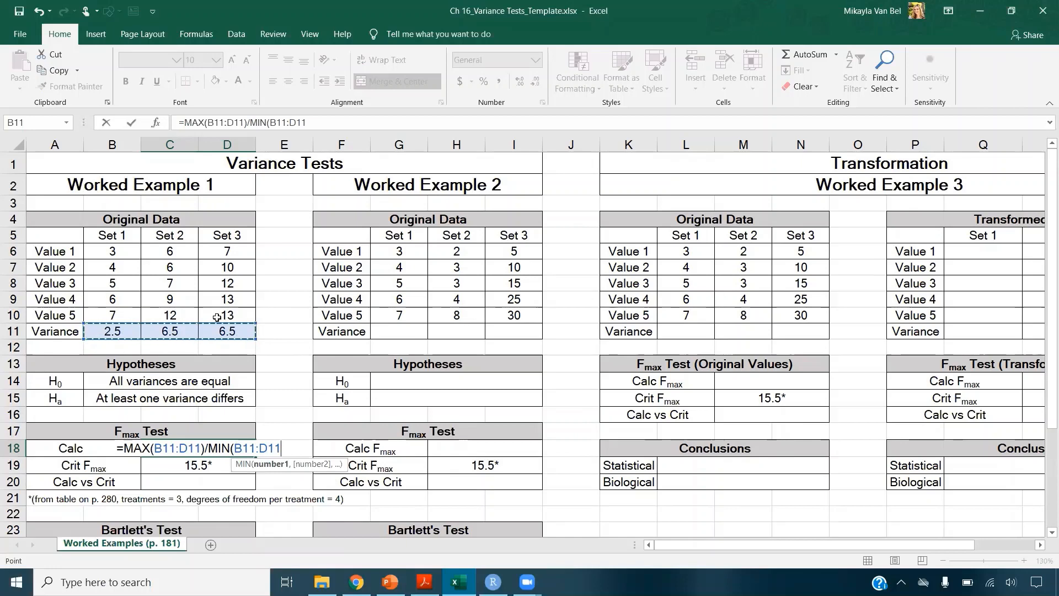
{"action": "type", "text": ")"}
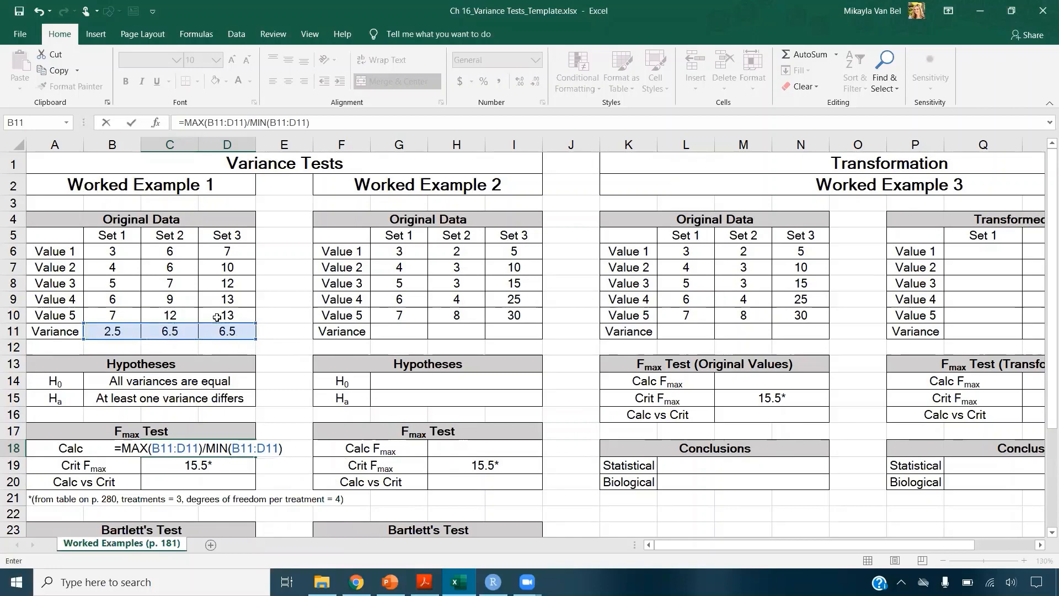
{"action": "key", "text": "Return"}
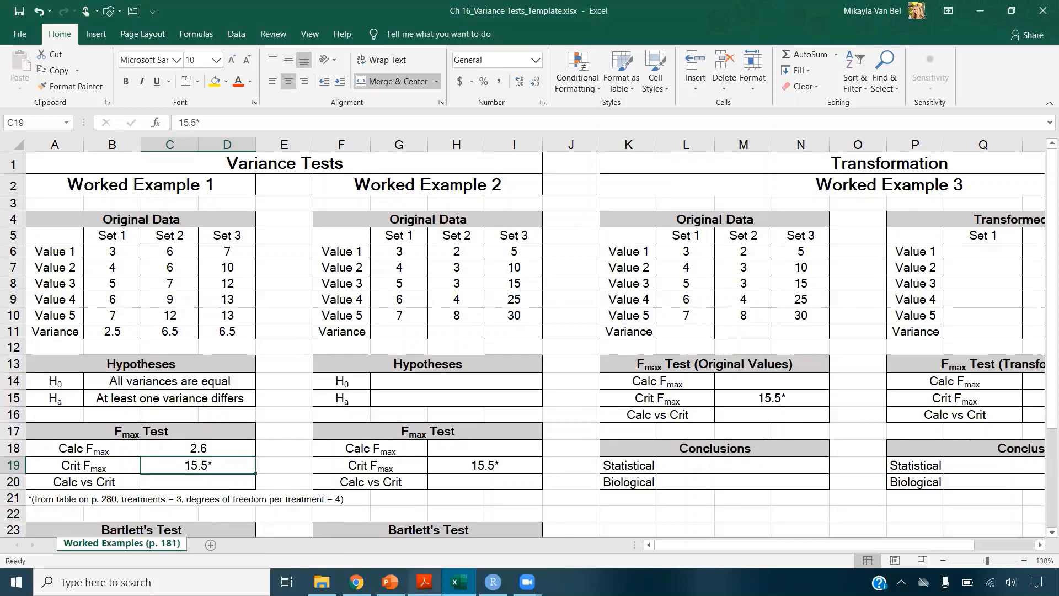
- Switch to the statistical tables PDF in Acrobat Reader, examine the critical Fmax table against Worked Example 1's data, and return to Excel
{"action": "left_click", "coordinate": [424, 582]}
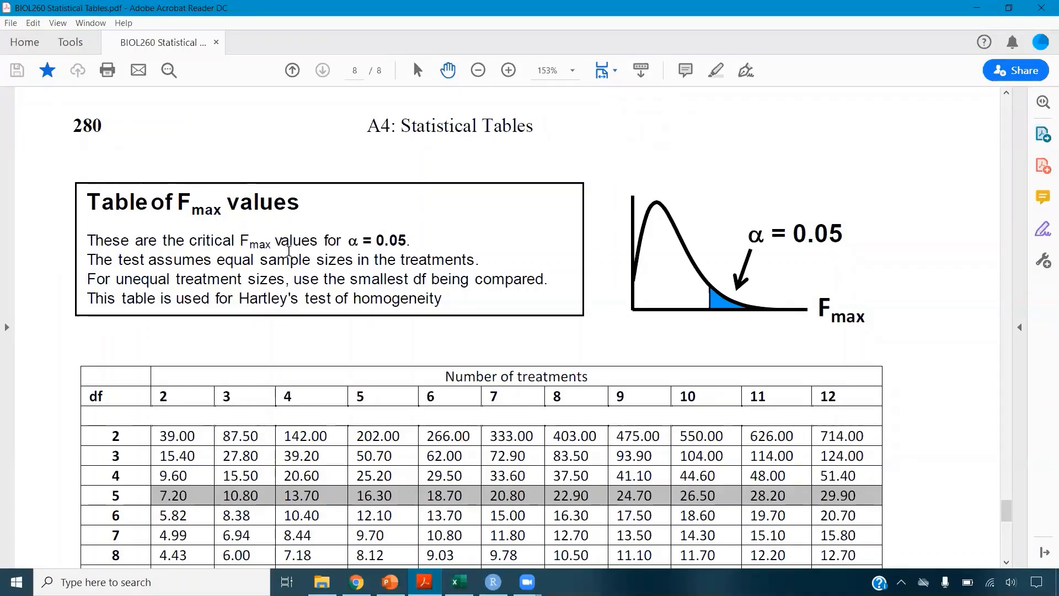
{"action": "scroll", "coordinate": [288, 251], "scroll_direction": "down", "scroll_amount": 3}
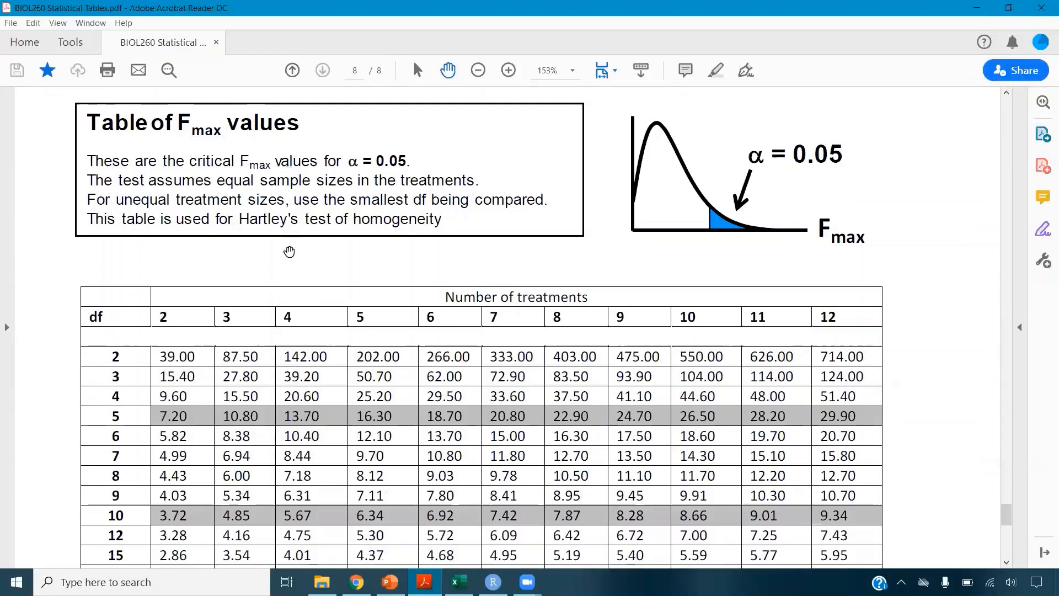
{"action": "scroll", "coordinate": [289, 251], "scroll_direction": "down", "scroll_amount": 1}
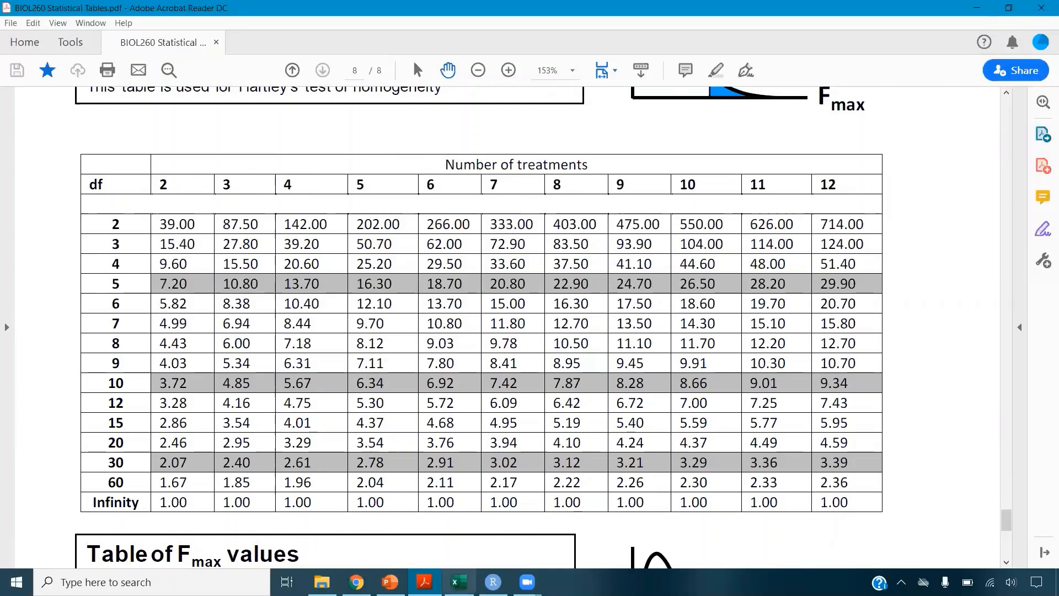
{"action": "left_click", "coordinate": [458, 582]}
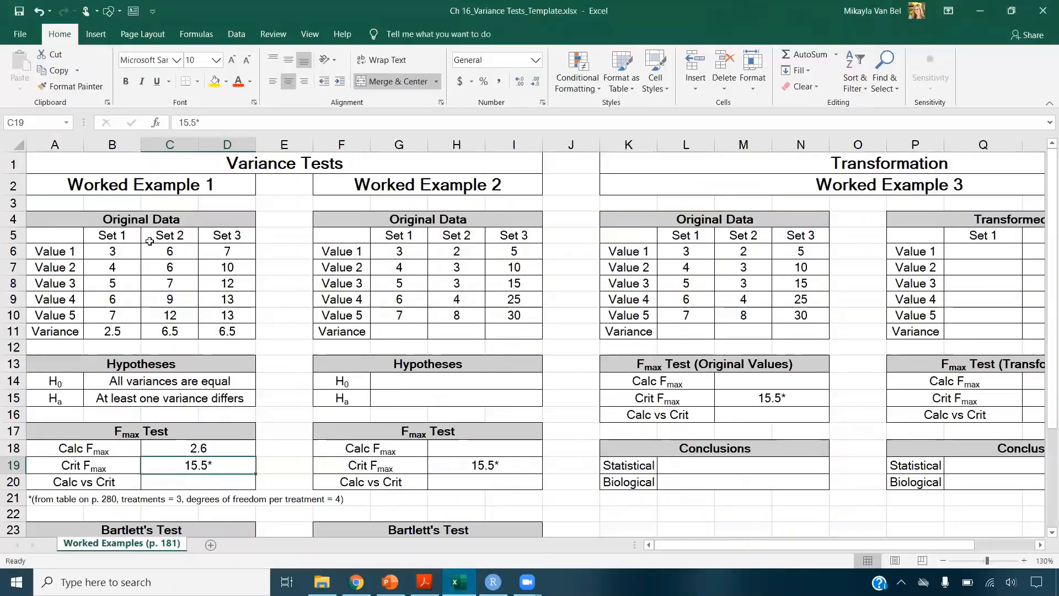
{"action": "left_click", "coordinate": [424, 582]}
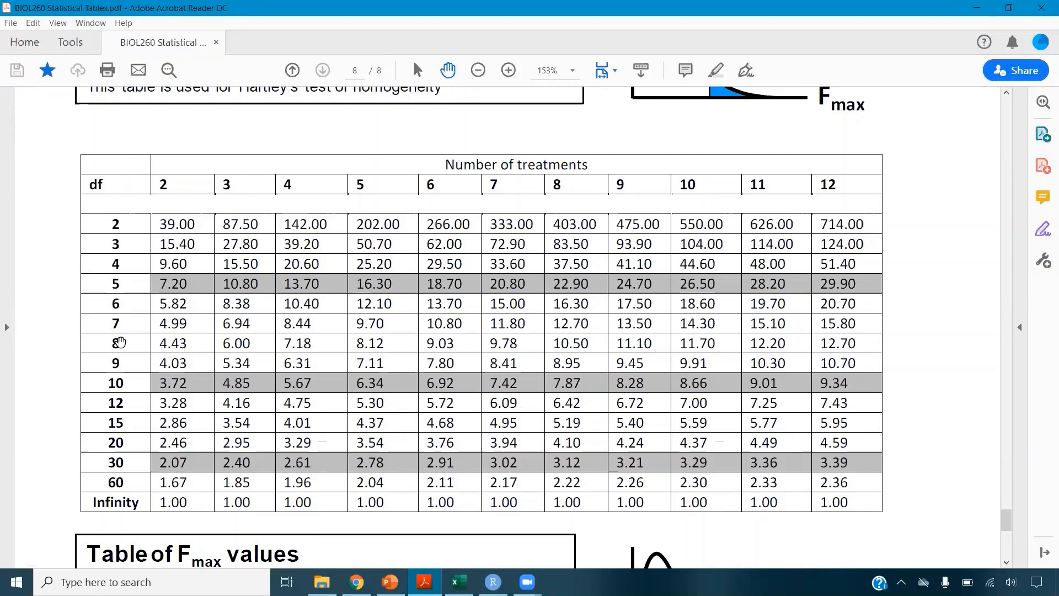
{"action": "left_click", "coordinate": [459, 582]}
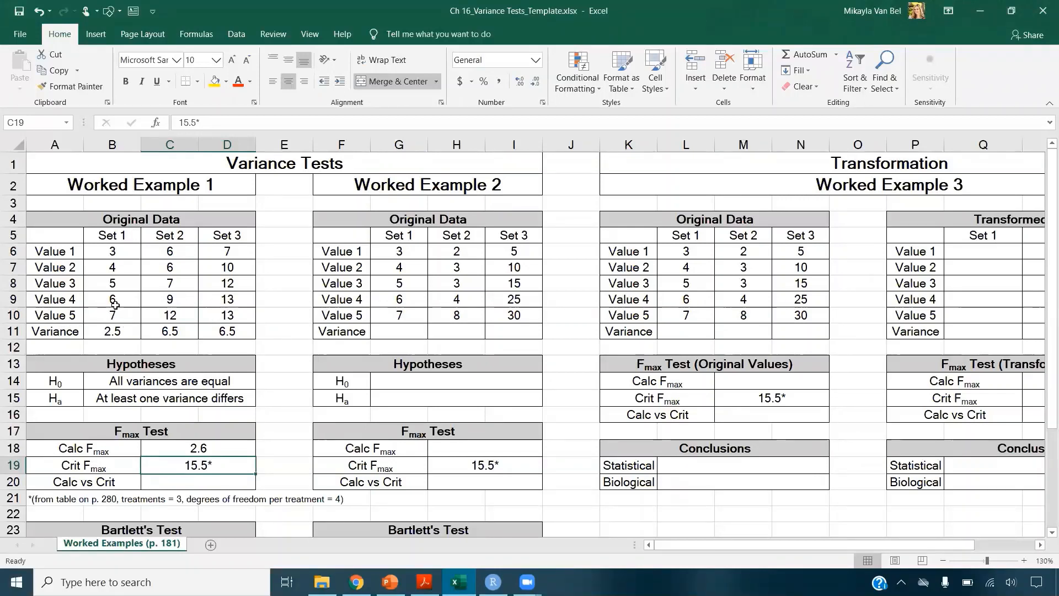
- Clear Value 5 of Set 3 in Worked Example 1 to illustrate unequal sample sizes, and undo the deletion
{"action": "left_click", "coordinate": [241, 318]}
{"action": "key", "text": "Delete"}
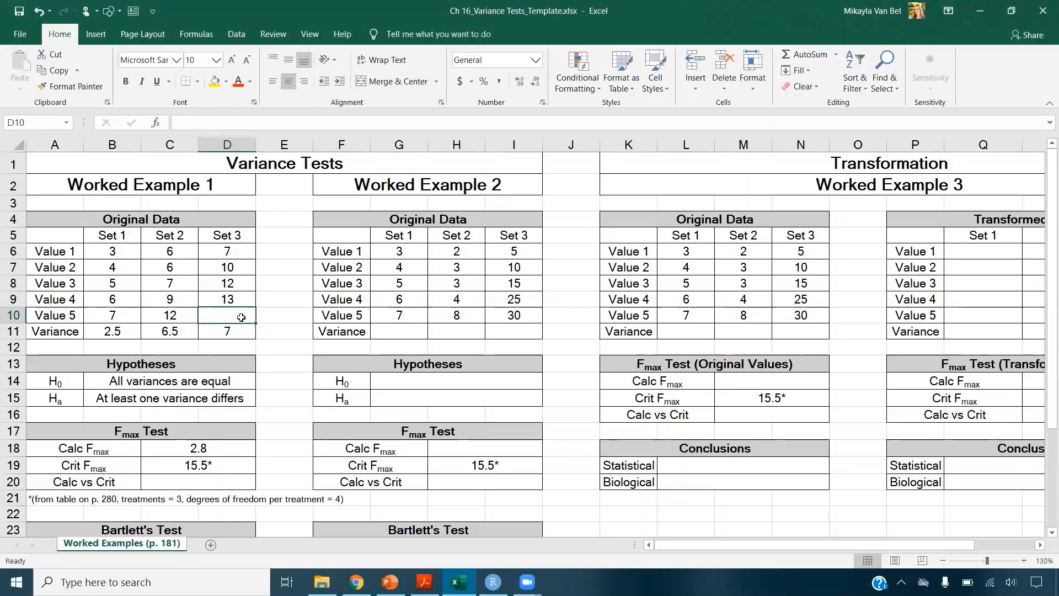
{"action": "key", "text": "ctrl+z"}
- Check the critical Fmax for 3 treatments and 4 df in the PDF, and enter "Crit > Calc" in Excel as Worked Example 1's Calc vs Crit
{"action": "left_click", "coordinate": [425, 582]}
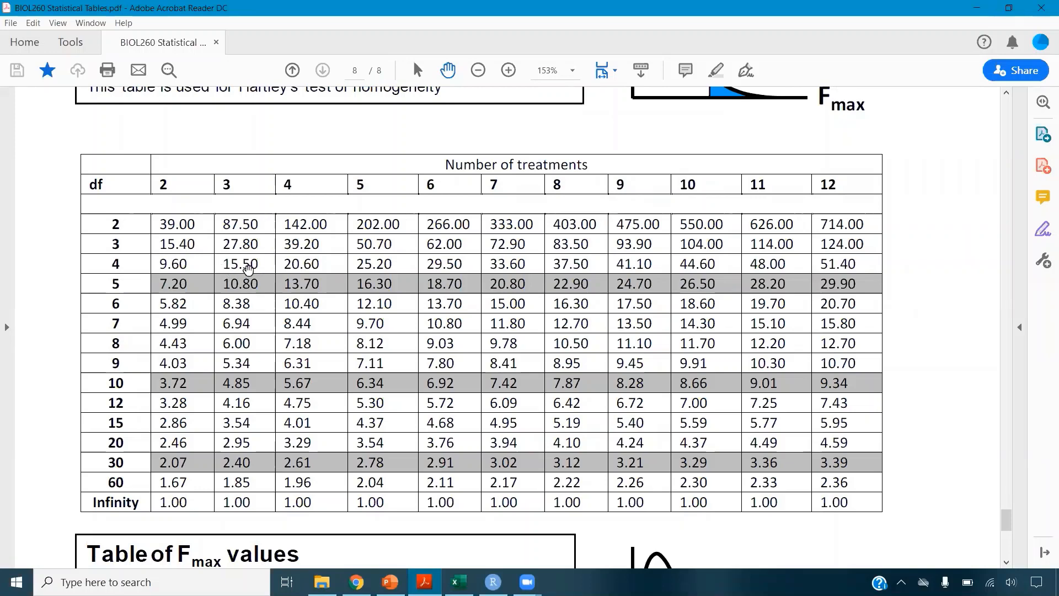
{"action": "left_click", "coordinate": [458, 579]}
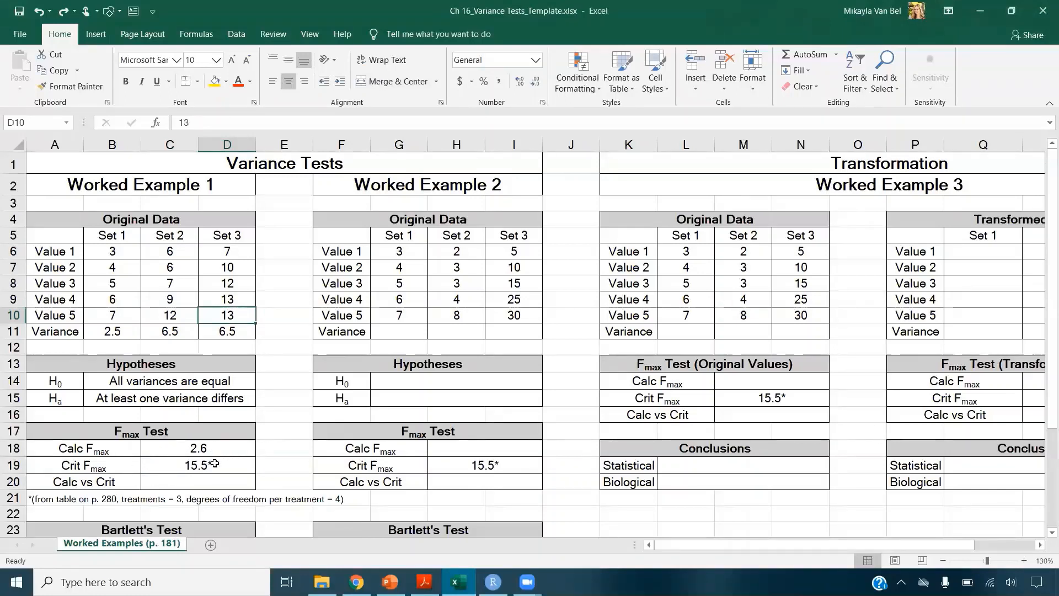
{"action": "left_click", "coordinate": [225, 480]}
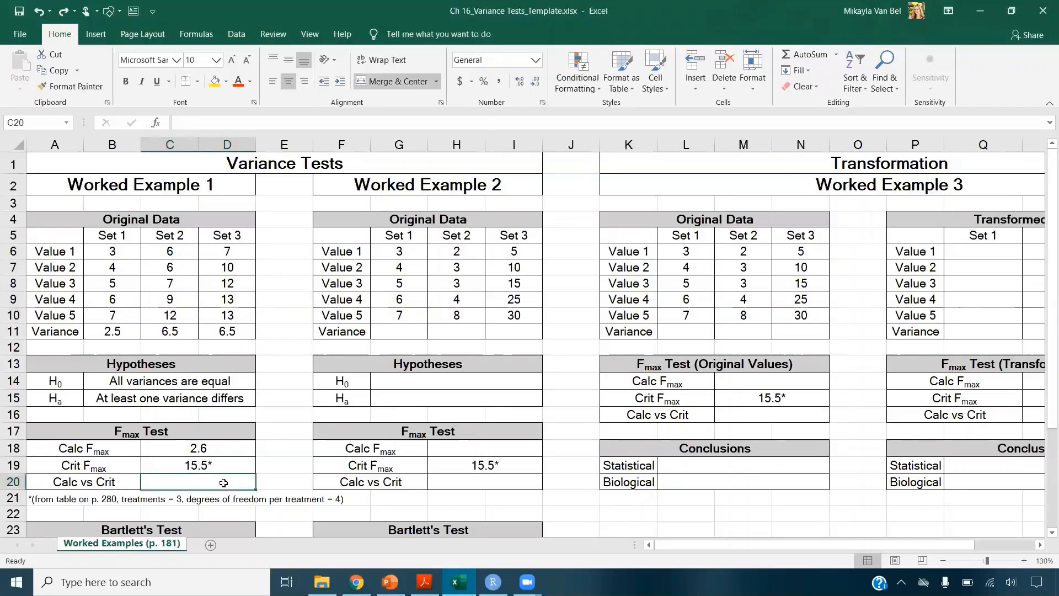
{"action": "type", "text": "Crit > "}
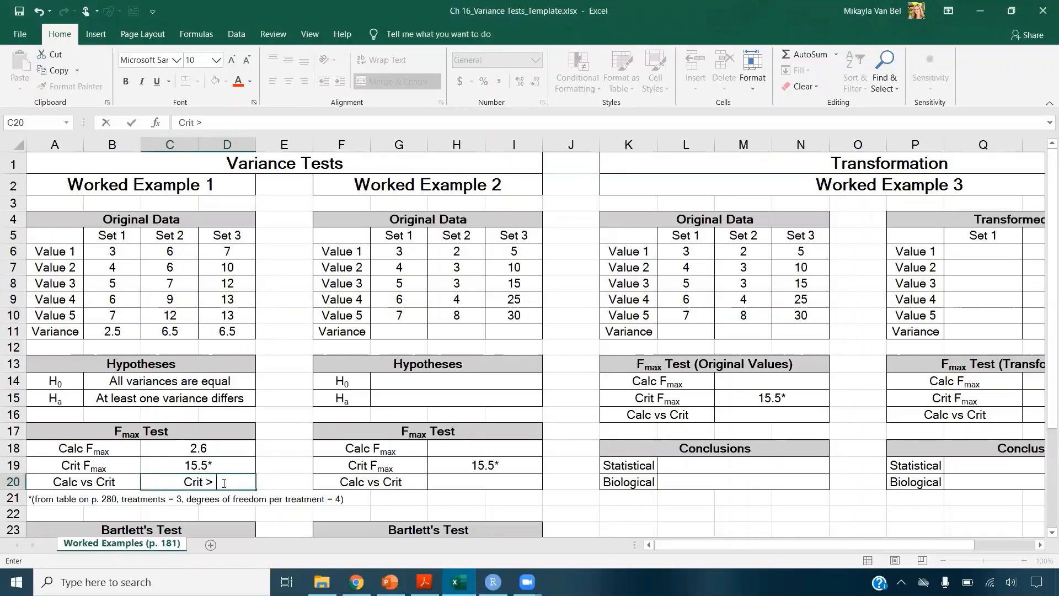
{"action": "type", "text": "Calc"}
{"action": "key", "text": "Return"}
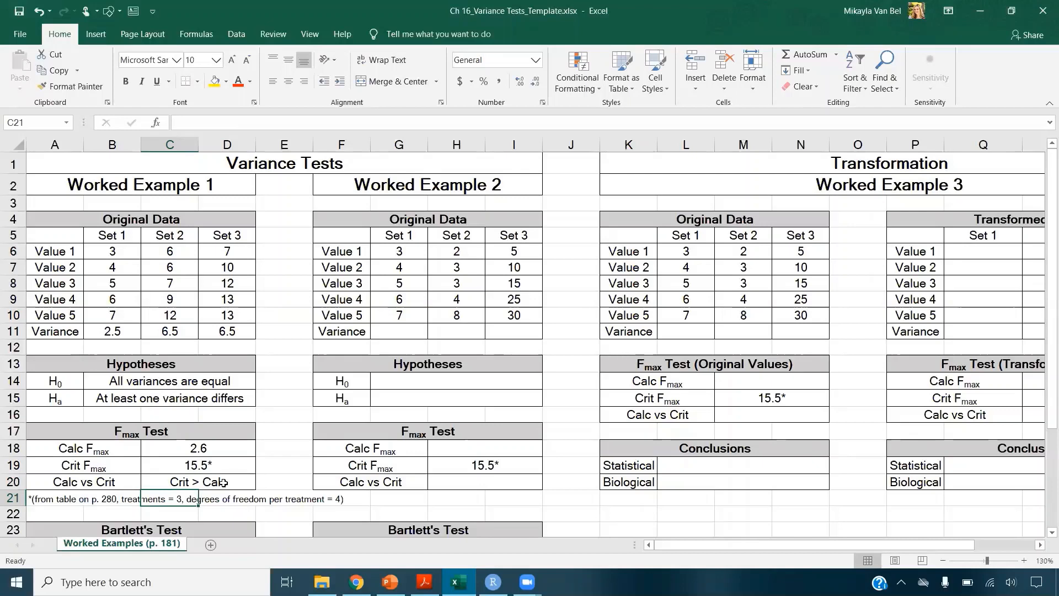
- Copy Worked Example 1's Set 1 to Set 3 headers and values (B5:D10) and create a new blank workbook
{"action": "scroll", "coordinate": [223, 482], "scroll_direction": "down", "scroll_amount": 4}
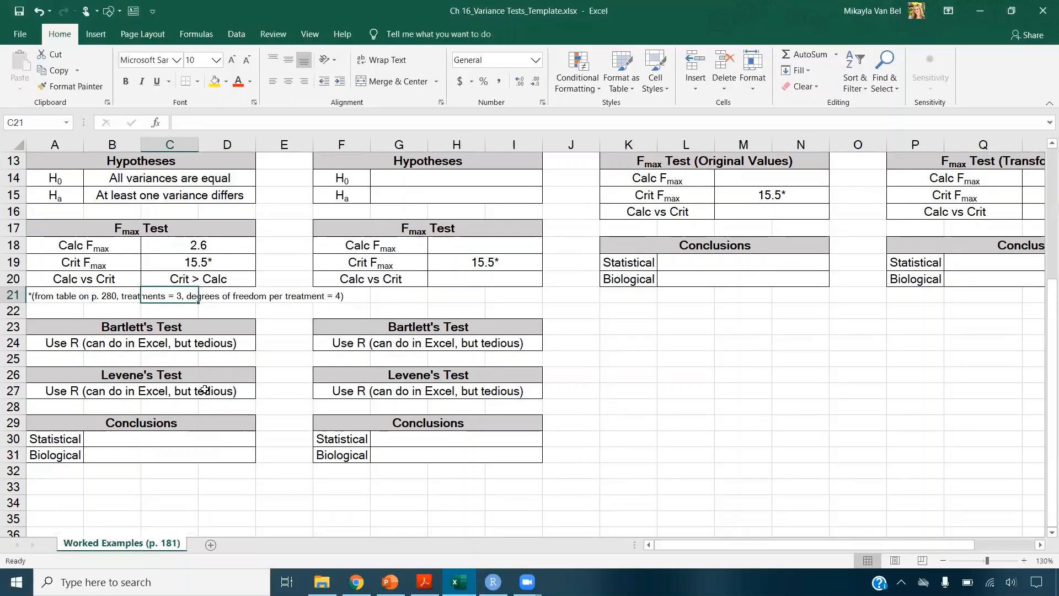
{"action": "scroll", "coordinate": [204, 389], "scroll_direction": "up", "scroll_amount": 4}
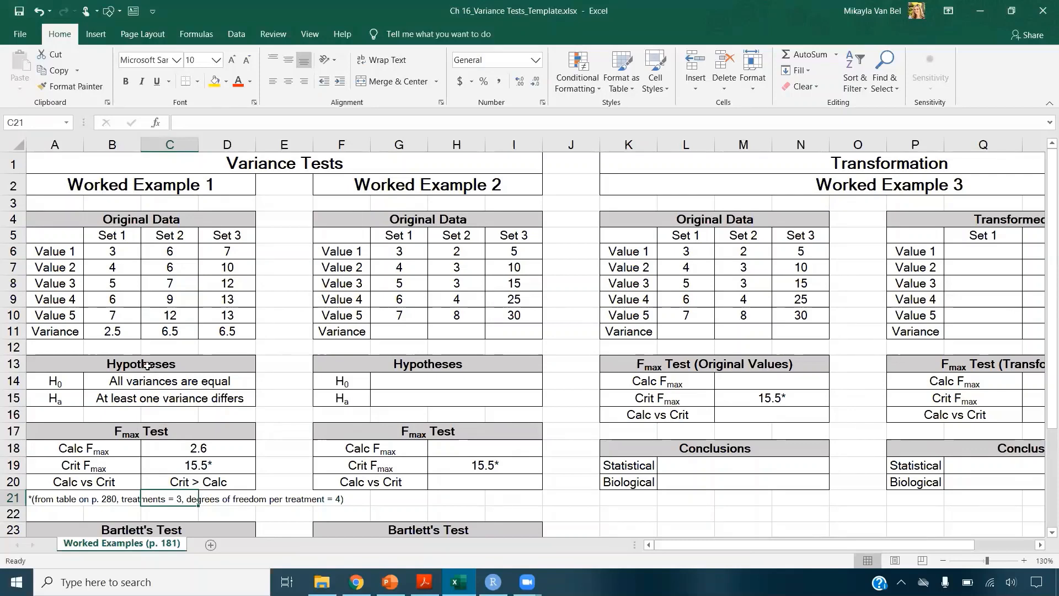
{"action": "left_click", "coordinate": [124, 235]}
{"action": "left_click_drag", "start_coordinate": [124, 235], "coordinate": [233, 314]}
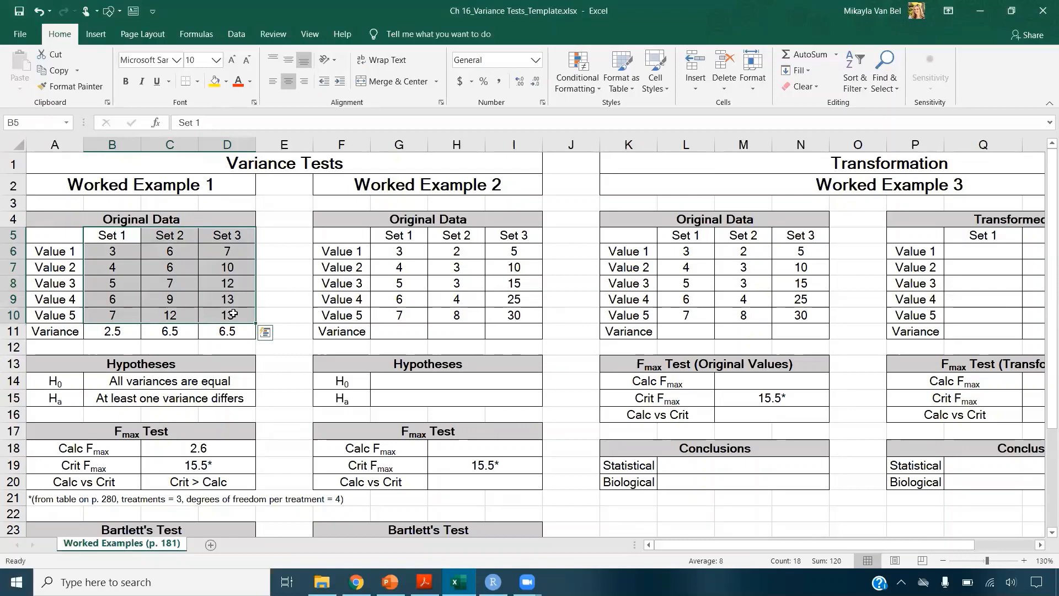
{"action": "key", "text": "ctrl+x"}
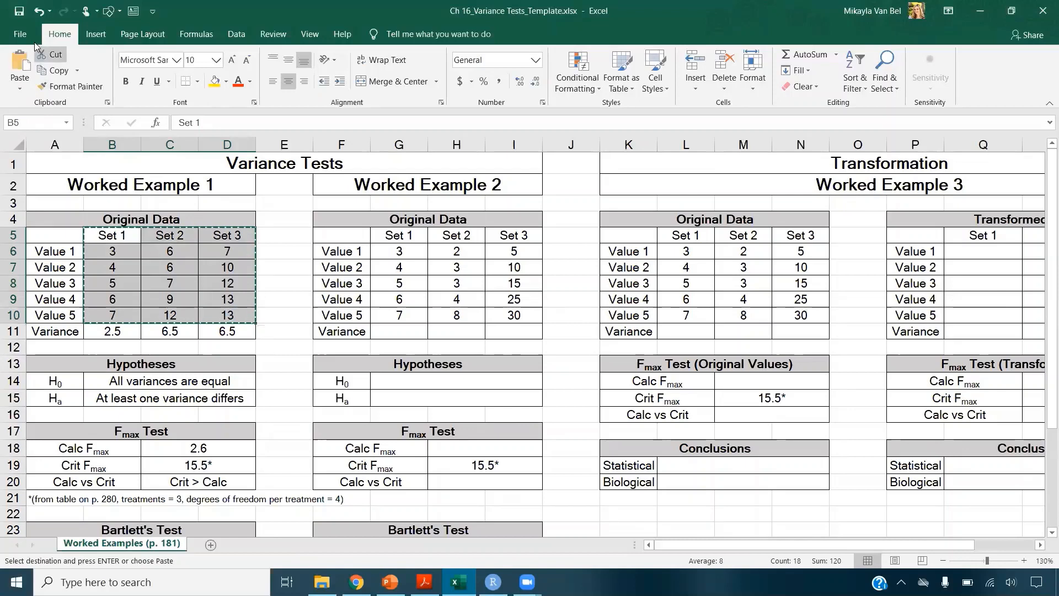
{"action": "left_click", "coordinate": [34, 42]}
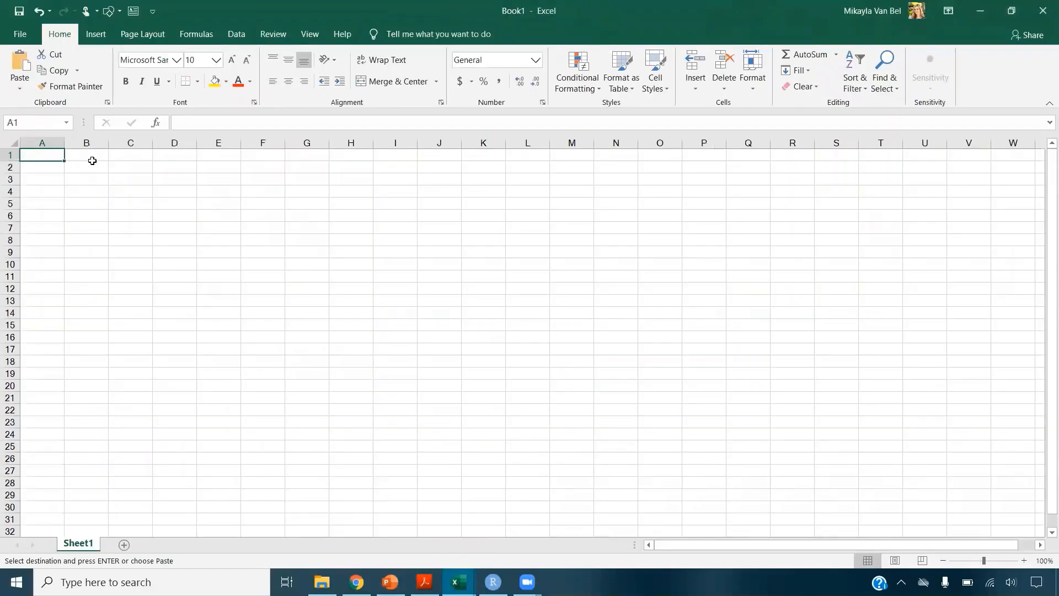
- Paste the copied Set 1 to Set 3 table at A1 and review each set's values and header
{"action": "key", "text": "ctrl+v"}
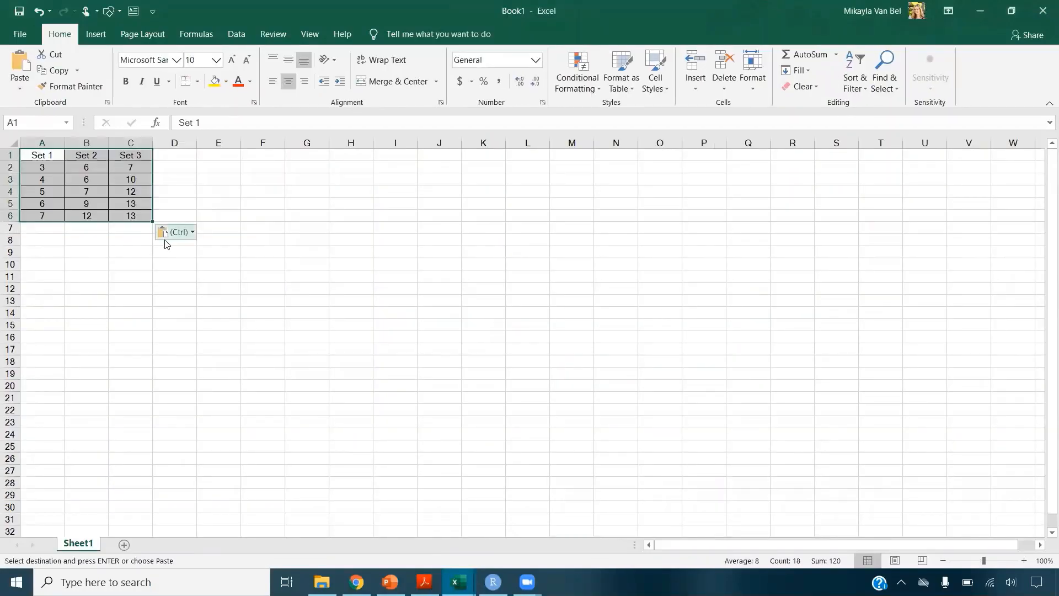
{"action": "scroll", "coordinate": [156, 232], "scroll_direction": "up", "scroll_amount": 6, "text": "ctrl"}
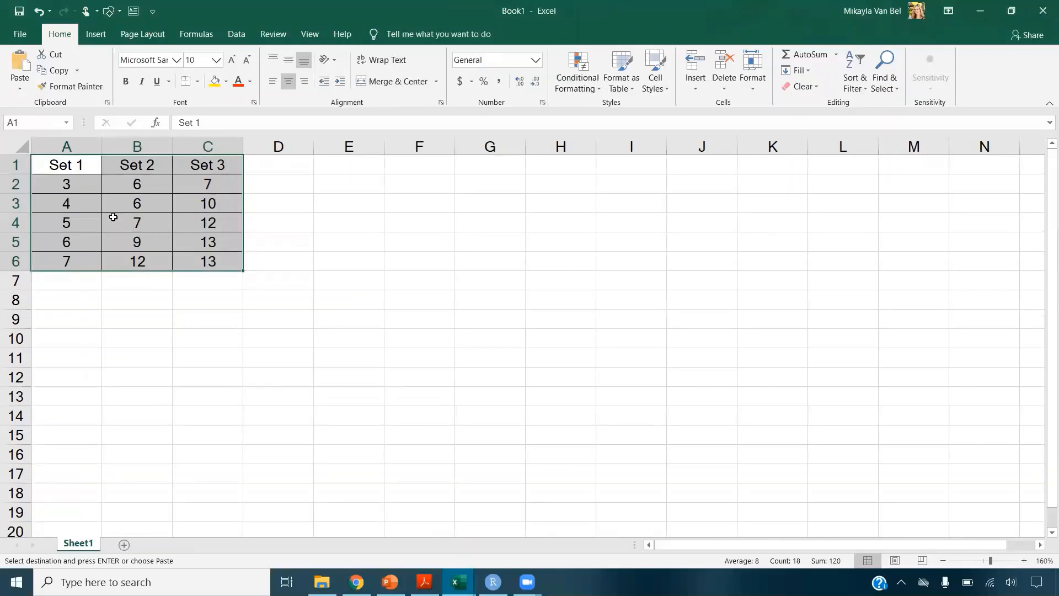
{"action": "left_click_drag", "start_coordinate": [88, 185], "coordinate": [73, 261]}
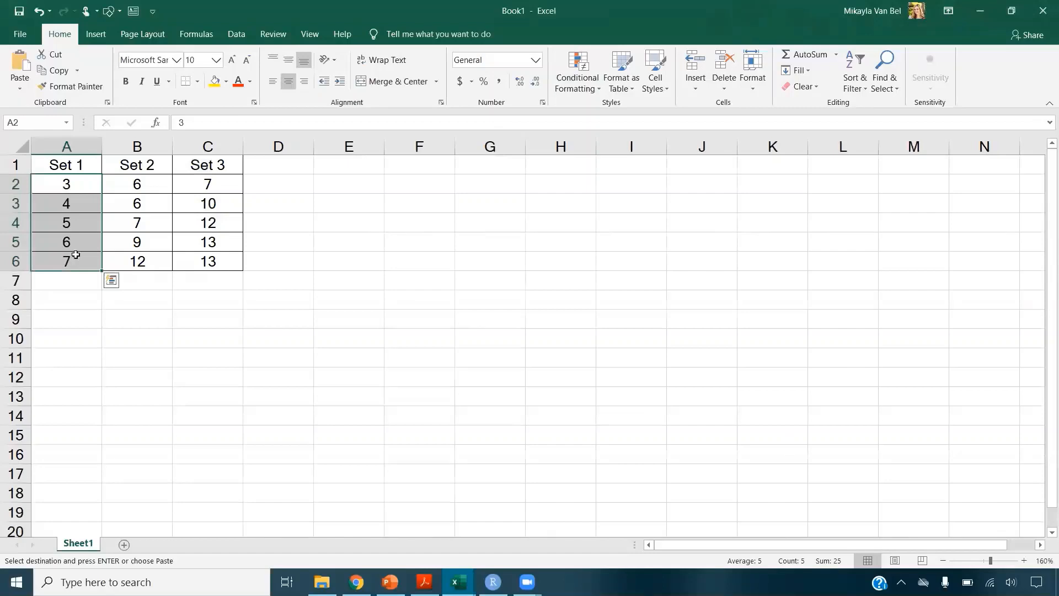
{"action": "left_click", "coordinate": [89, 167]}
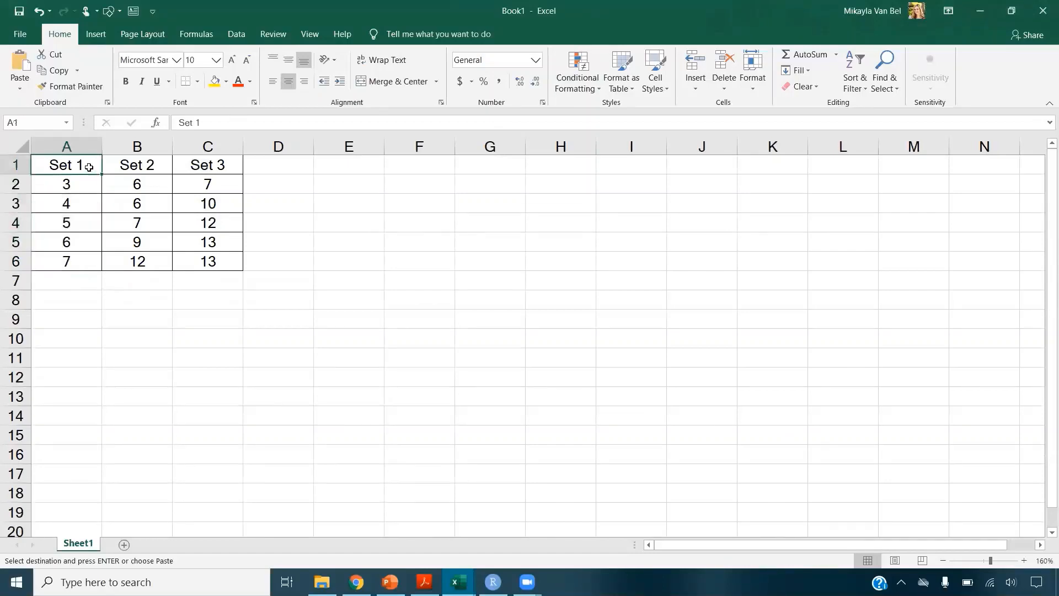
{"action": "left_click", "coordinate": [160, 184]}
{"action": "left_click_drag", "start_coordinate": [150, 223], "coordinate": [139, 261]}
{"action": "left_click", "coordinate": [159, 165]}
{"action": "left_click_drag", "start_coordinate": [208, 185], "coordinate": [205, 255]}
{"action": "left_click", "coordinate": [232, 165]}
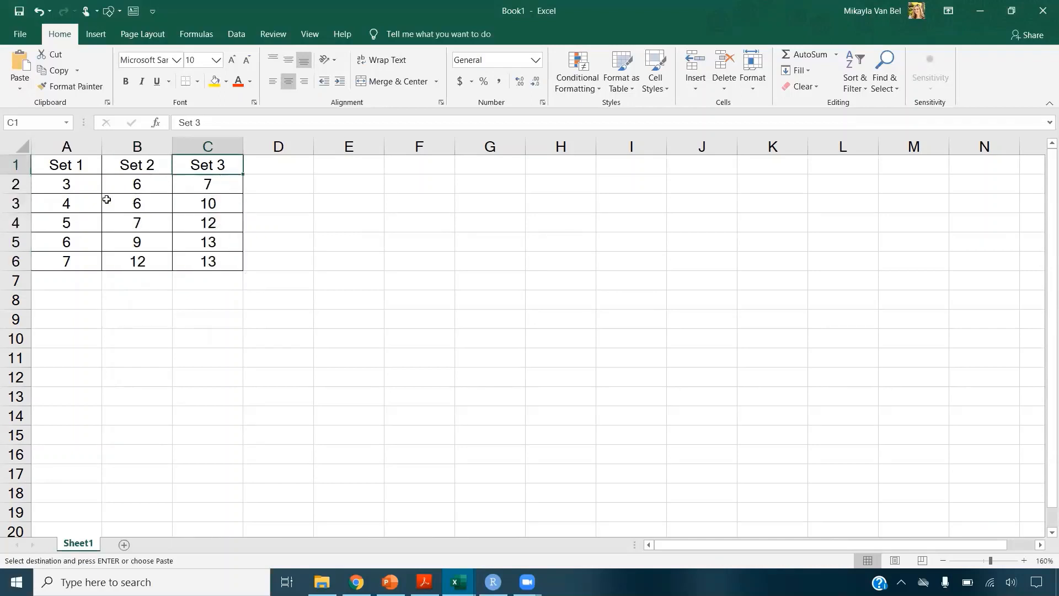
- Move the Set 1 values from A2:A6 to F2:F6
{"action": "left_click_drag", "start_coordinate": [96, 186], "coordinate": [80, 260]}
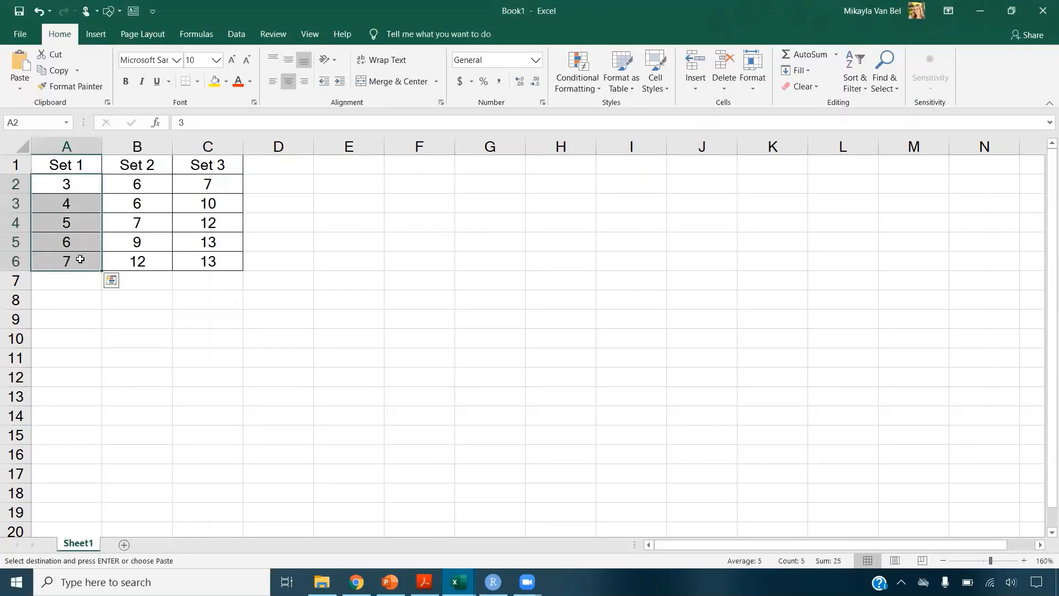
{"action": "key", "text": "ctrl+c"}
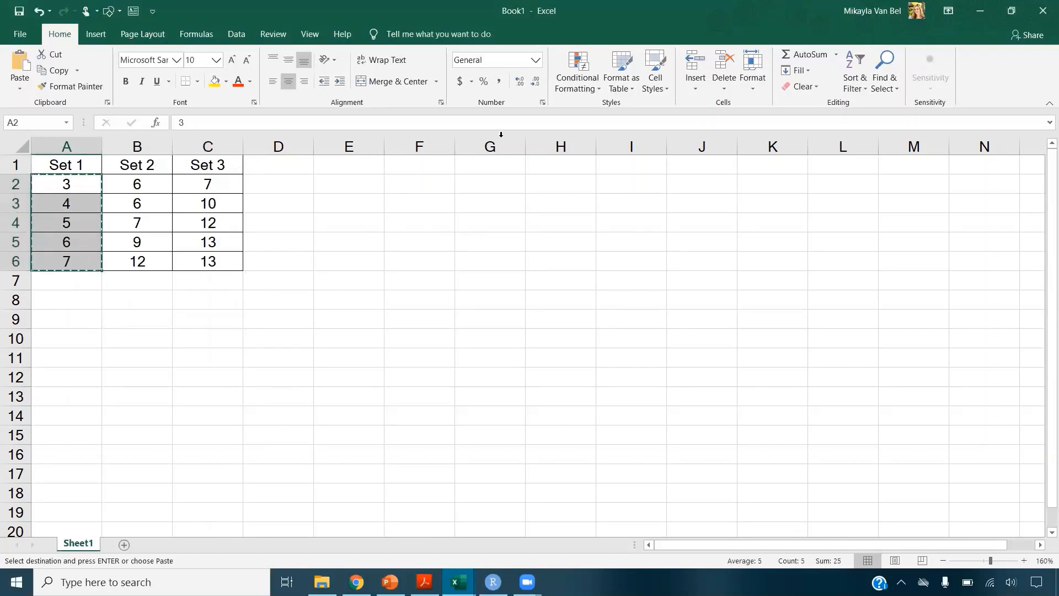
{"action": "left_click", "coordinate": [433, 180]}
{"action": "key", "text": "ctrl+v"}
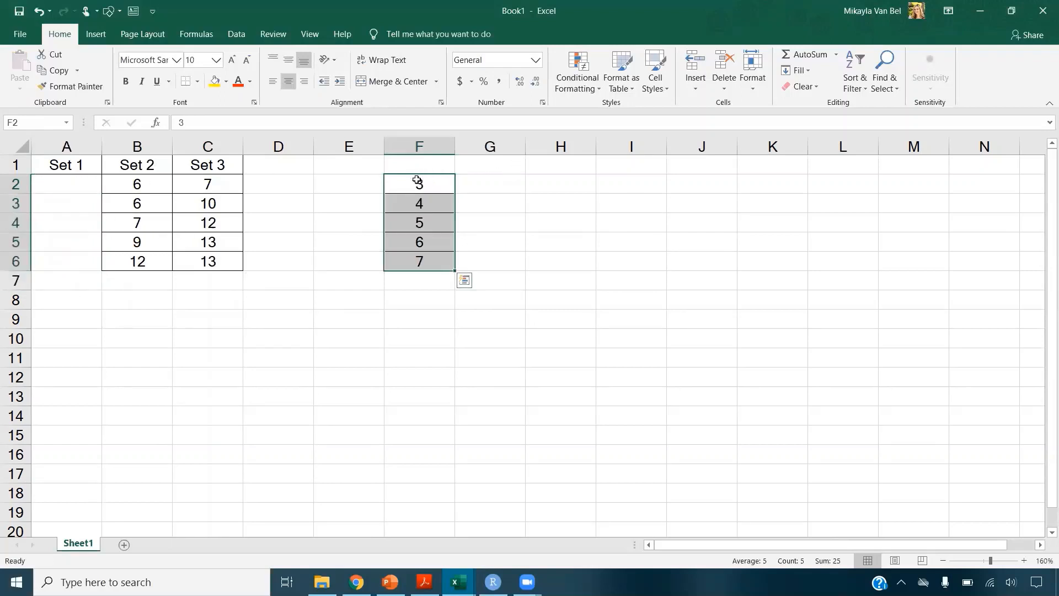
- Copy the Set 1 header into E2:E6 to label each of the moved values
{"action": "left_click", "coordinate": [69, 167]}
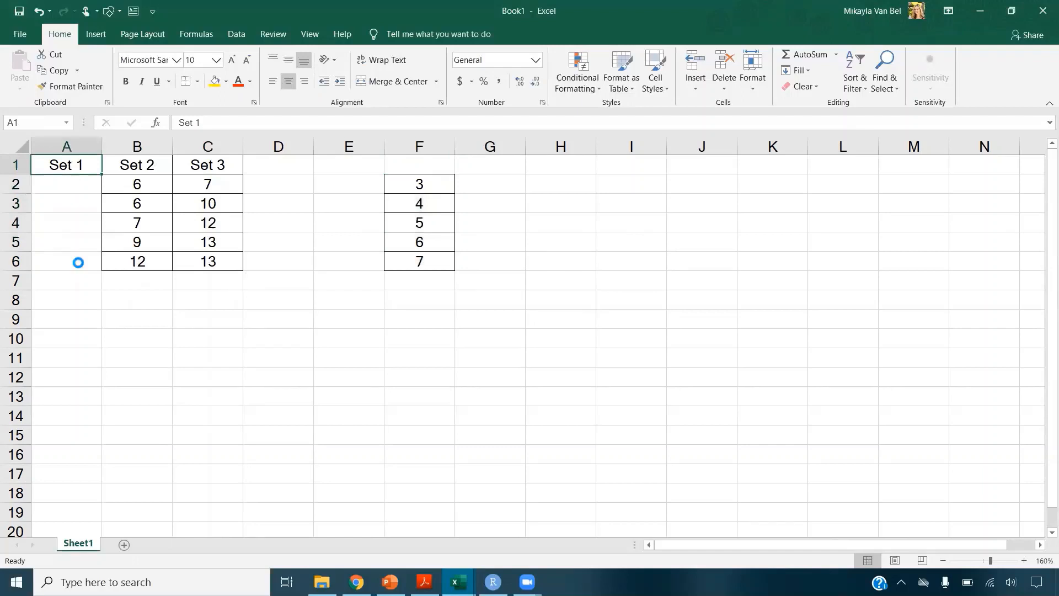
{"action": "key", "text": "ctrl+c"}
{"action": "left_click", "coordinate": [360, 184]}
{"action": "left_click_drag", "start_coordinate": [360, 184], "coordinate": [351, 257]}
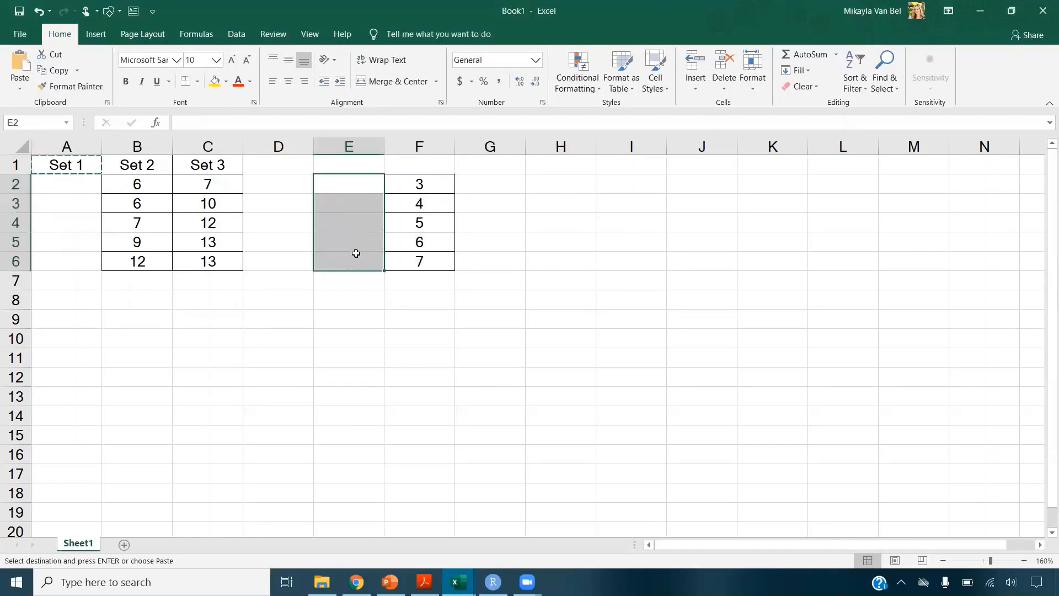
{"action": "key", "text": "ctrl+v"}
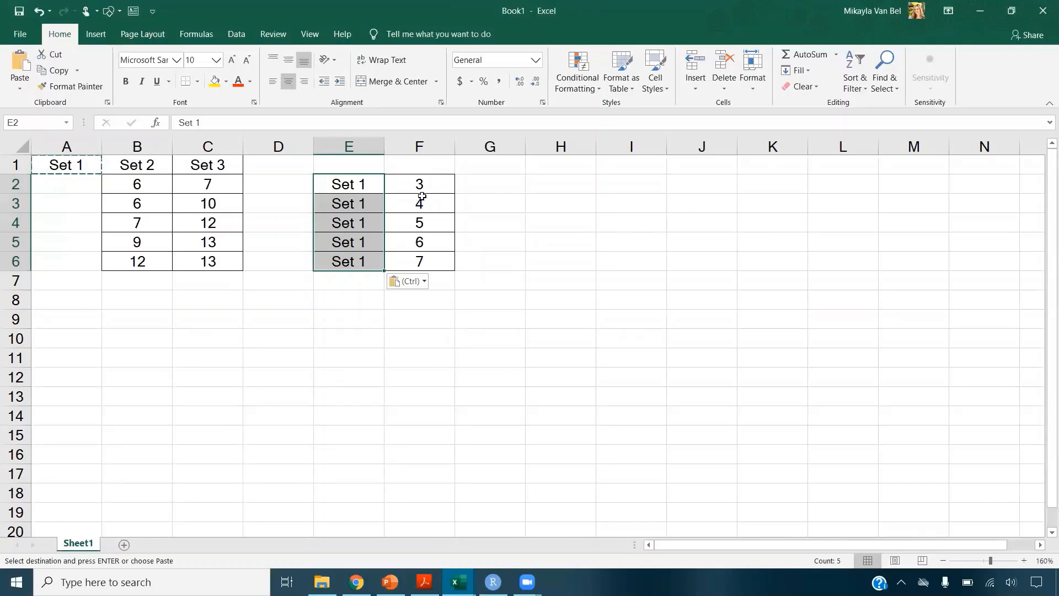
- Move the Set 2 values from B2:B6 to F7:F11, directly below the Set 1 values
{"action": "left_click_drag", "start_coordinate": [139, 189], "coordinate": [127, 256]}
{"action": "key", "text": "ctrl+c"}
{"action": "left_click", "coordinate": [421, 278]}
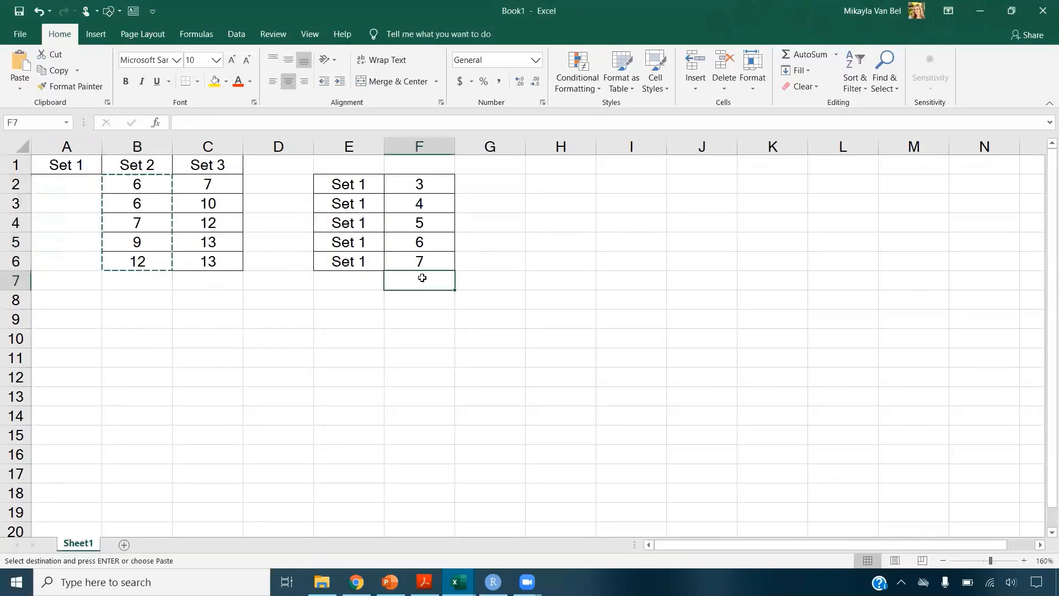
{"action": "key", "text": "ctrl+v"}
- Copy the Set 2 header into E7:E11 beside its values
{"action": "left_click", "coordinate": [154, 170]}
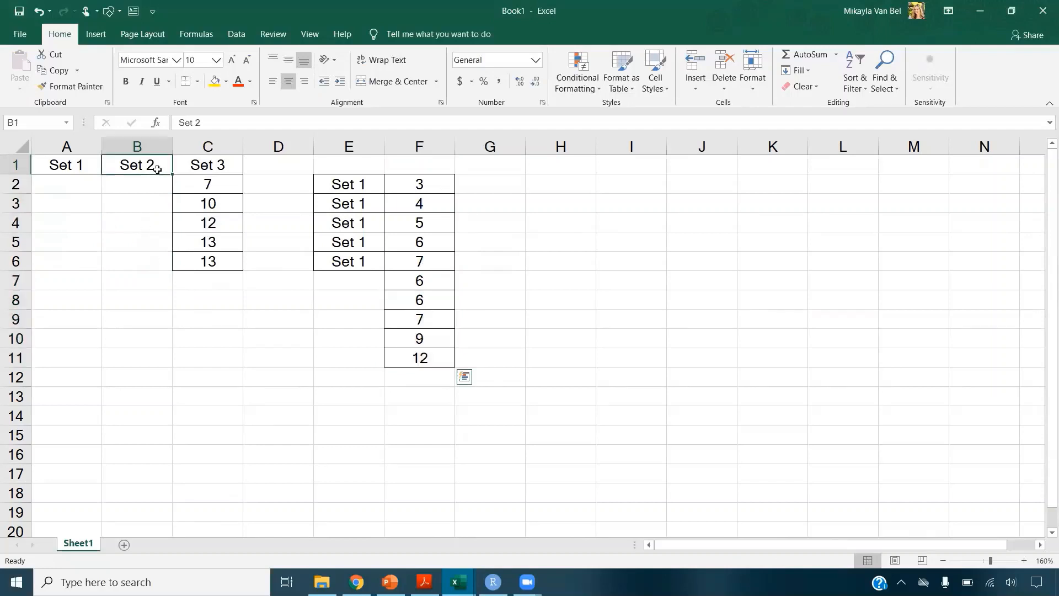
{"action": "key", "text": "ctrl+c"}
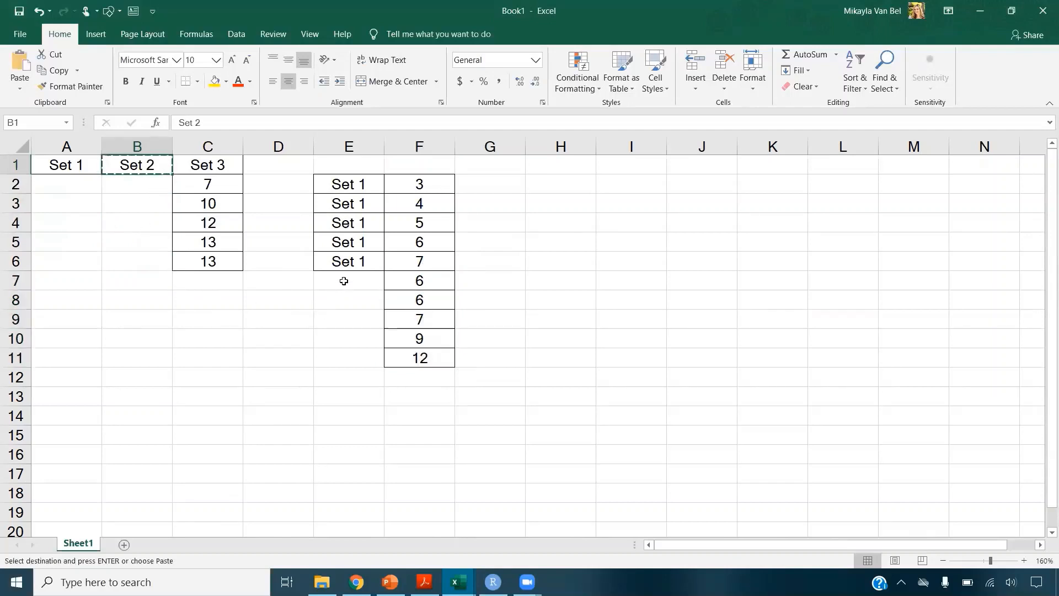
{"action": "left_click", "coordinate": [344, 281]}
{"action": "left_click_drag", "start_coordinate": [343, 281], "coordinate": [338, 357]}
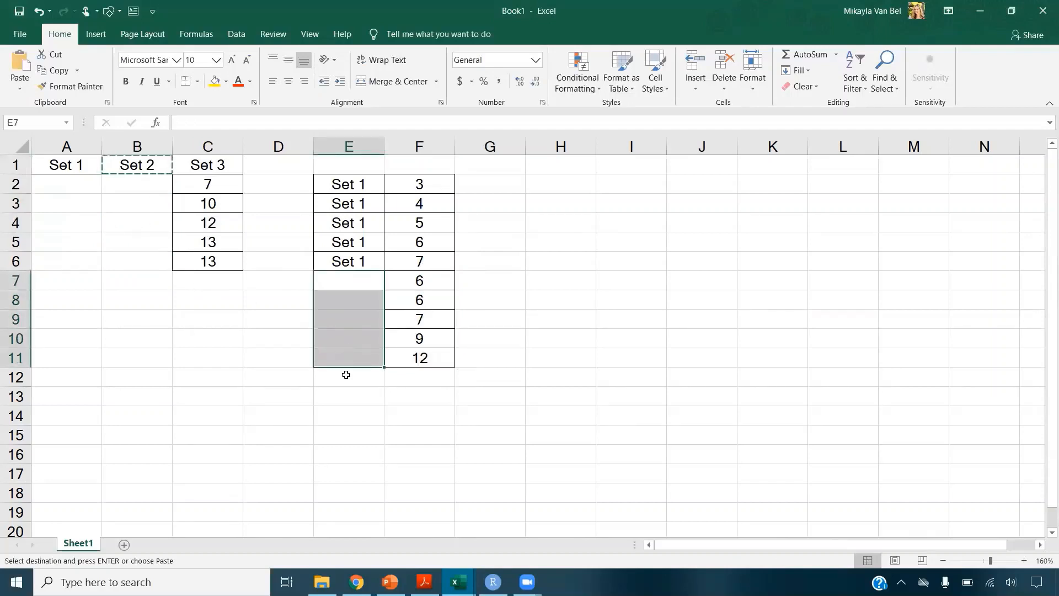
{"action": "key", "text": "ctrl+v"}
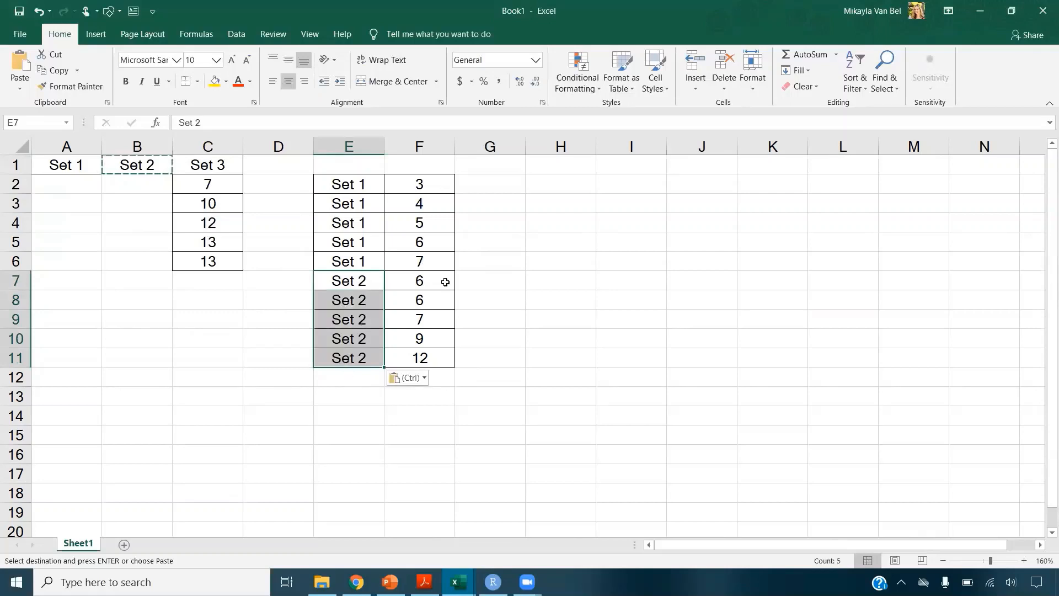
- Move the Set 3 values from C2:C6 to F12:F16, directly below the Set 2 values
{"action": "left_click_drag", "start_coordinate": [207, 186], "coordinate": [207, 262]}
{"action": "key", "text": "Escape"}
{"action": "key", "text": "ctrl+x"}
{"action": "left_click", "coordinate": [424, 378]}
{"action": "key", "text": "ctrl+v"}
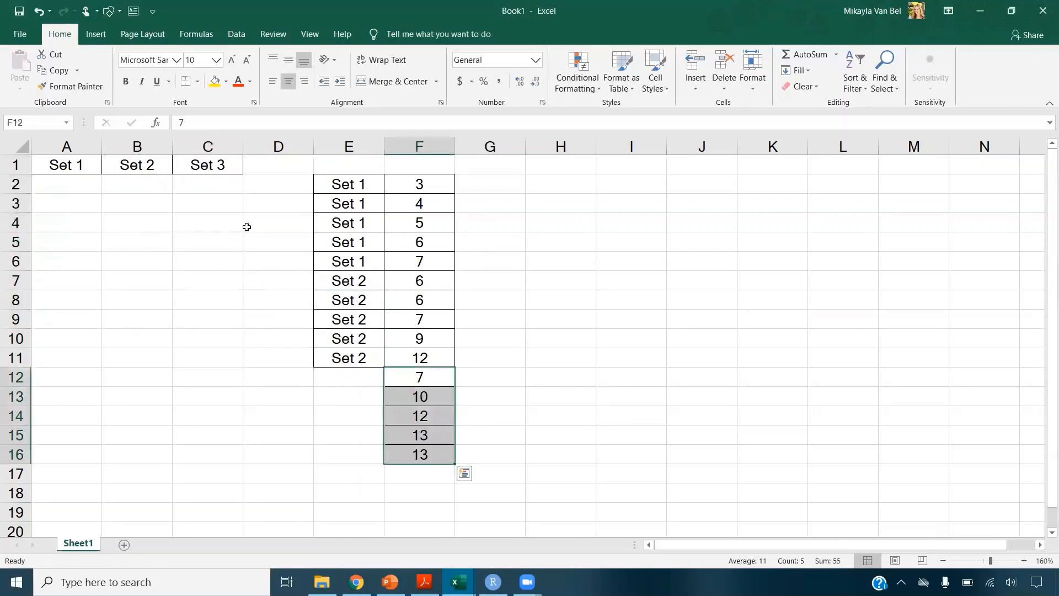
- Copy the Set 3 header into E12:E16 beside its values
{"action": "left_click", "coordinate": [220, 169]}
{"action": "key", "text": "ctrl+c"}
{"action": "left_click_drag", "start_coordinate": [336, 376], "coordinate": [346, 450]}
{"action": "key", "text": "ctrl+v"}
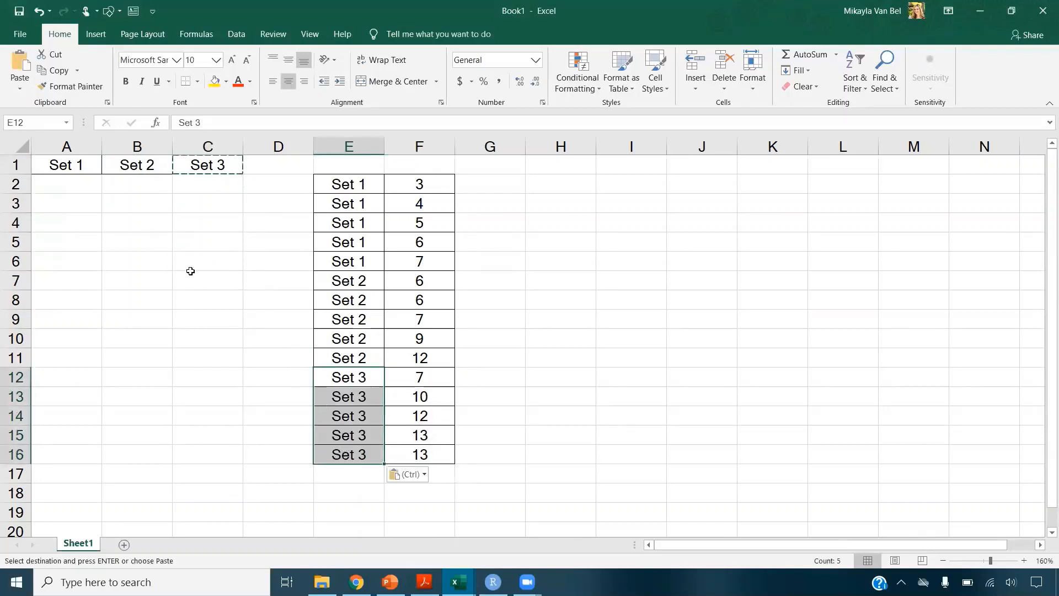
- Delete columns A to D so the stacked labels and values start in column A
{"action": "left_click", "coordinate": [68, 146]}
{"action": "left_click_drag", "start_coordinate": [68, 146], "coordinate": [259, 147]}
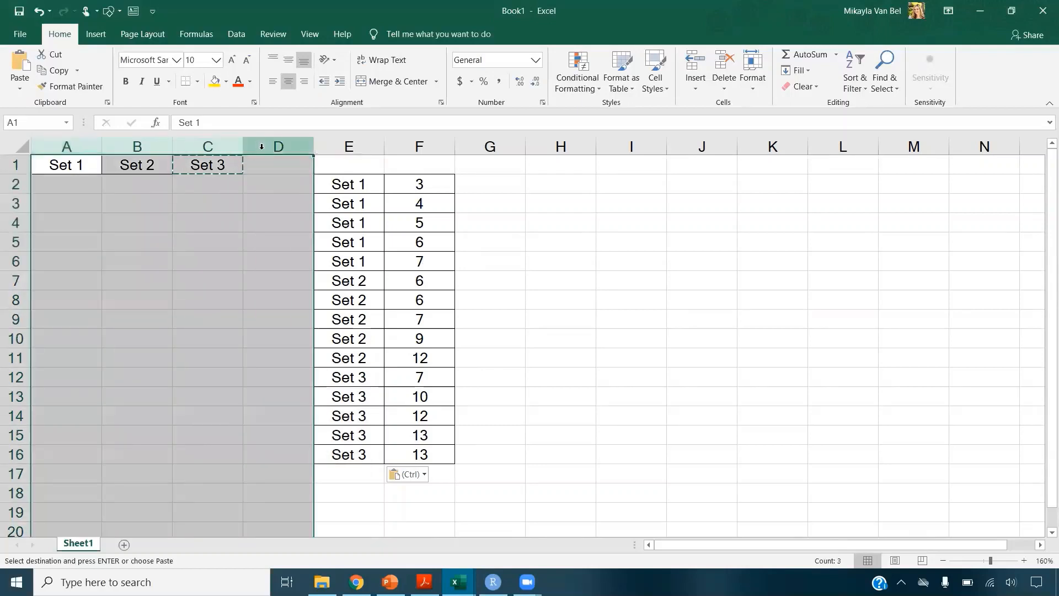
{"action": "right_click", "coordinate": [262, 146]}
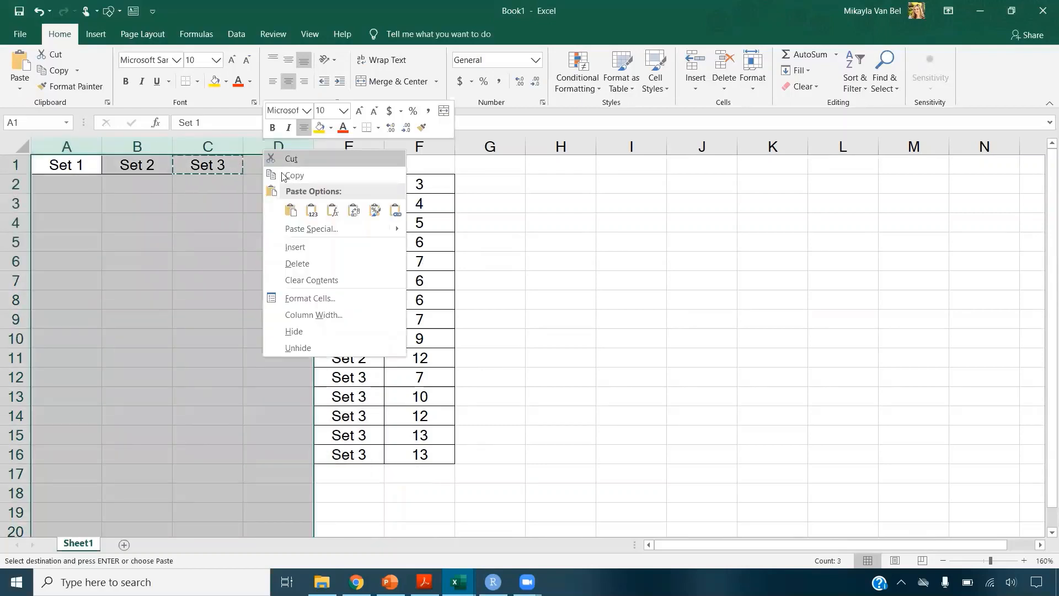
{"action": "left_click", "coordinate": [222, 161]}
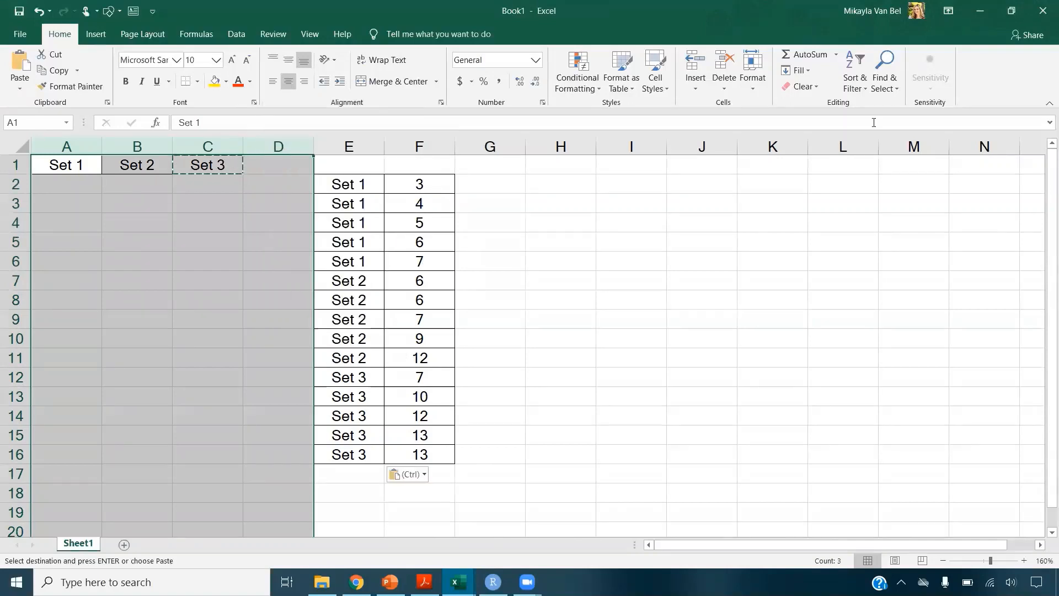
{"action": "left_click", "coordinate": [725, 66]}
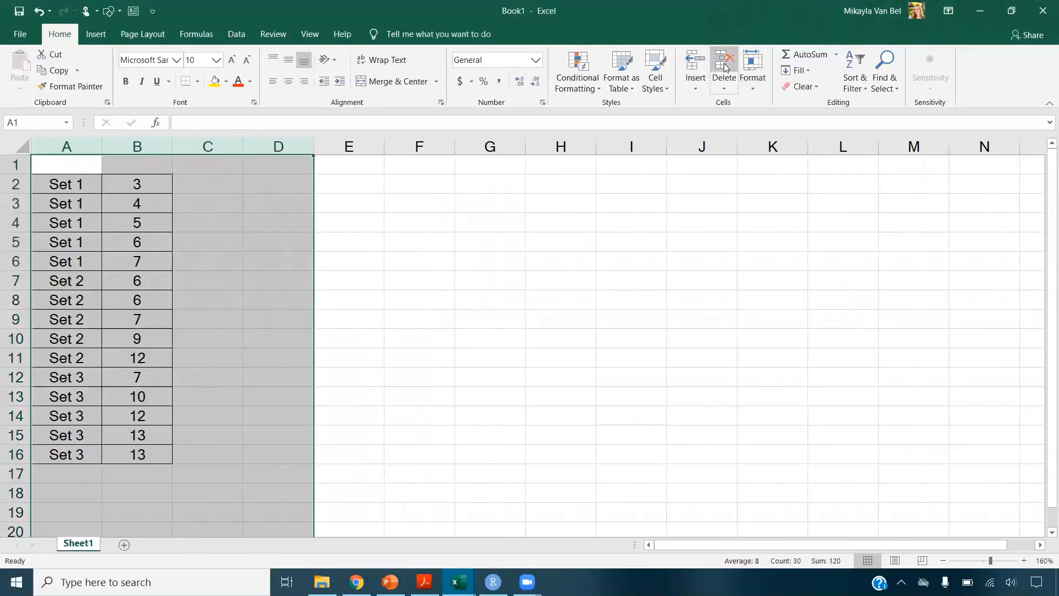
- Enter the column headers "Set" in A1 and "Value" in B1
{"action": "left_click", "coordinate": [88, 171]}
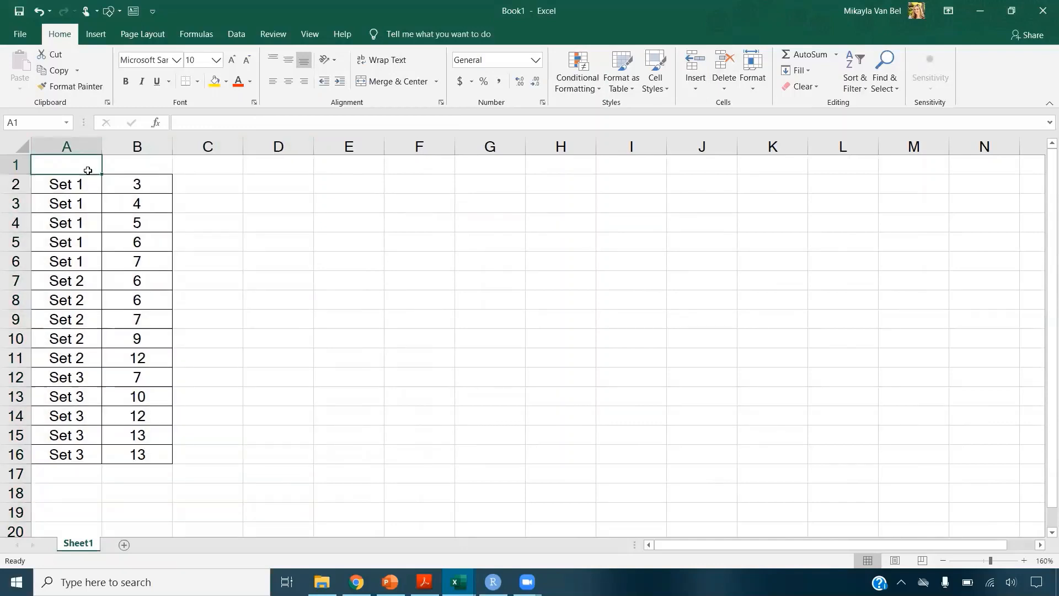
{"action": "type", "text": "Set"}
{"action": "key", "text": "Tab"}
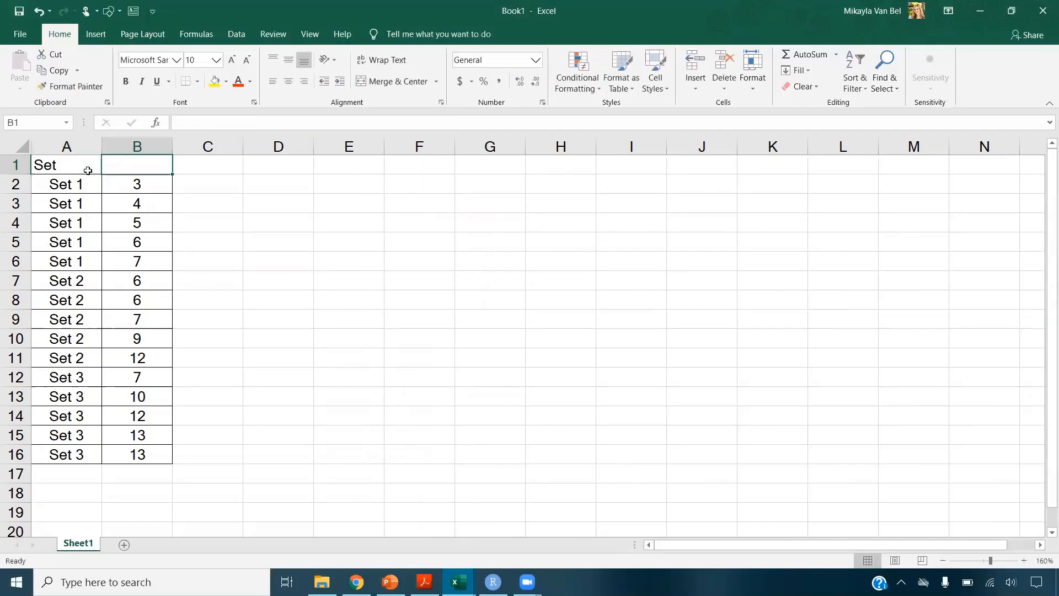
{"action": "type", "text": "Value"}
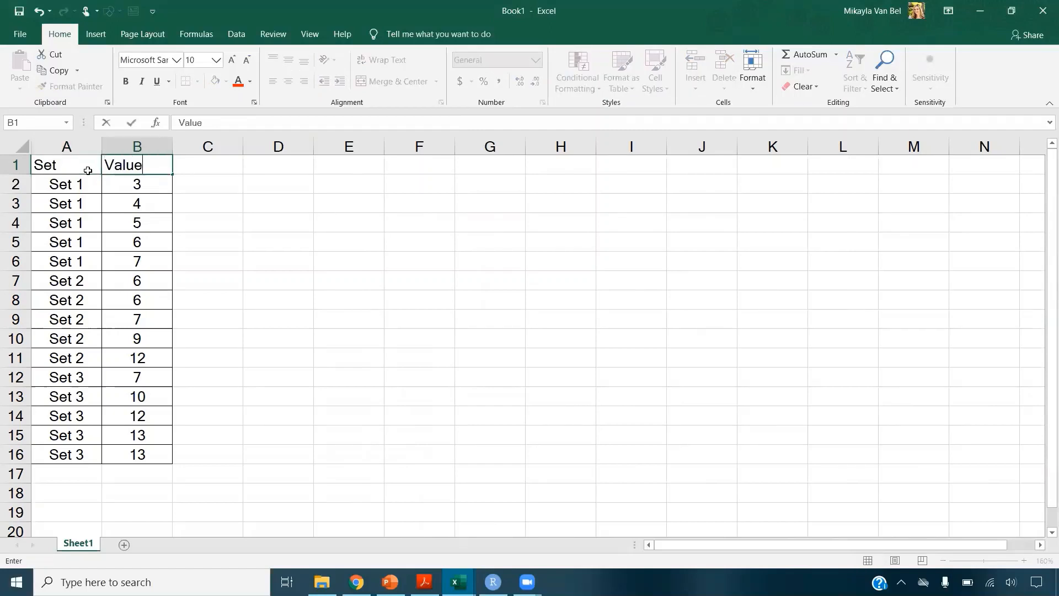
{"action": "key", "text": "ctrl+Return"}
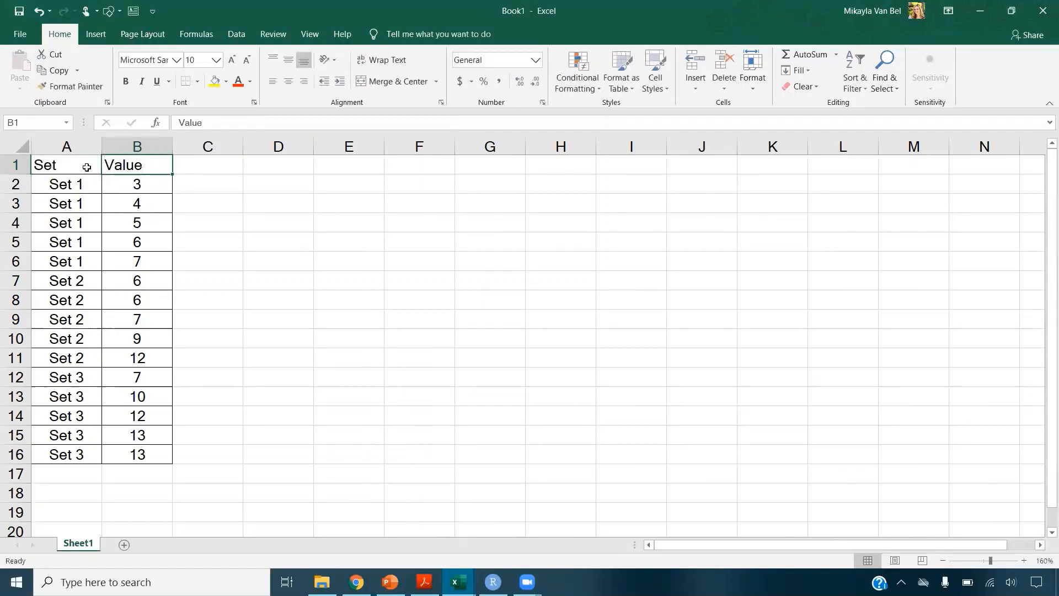
- Save the workbook to the Desktop as WorkedExample1.csv in CSV (Comma delimited) format, accepting the possible loss of workbook features
{"action": "left_click", "coordinate": [20, 12]}
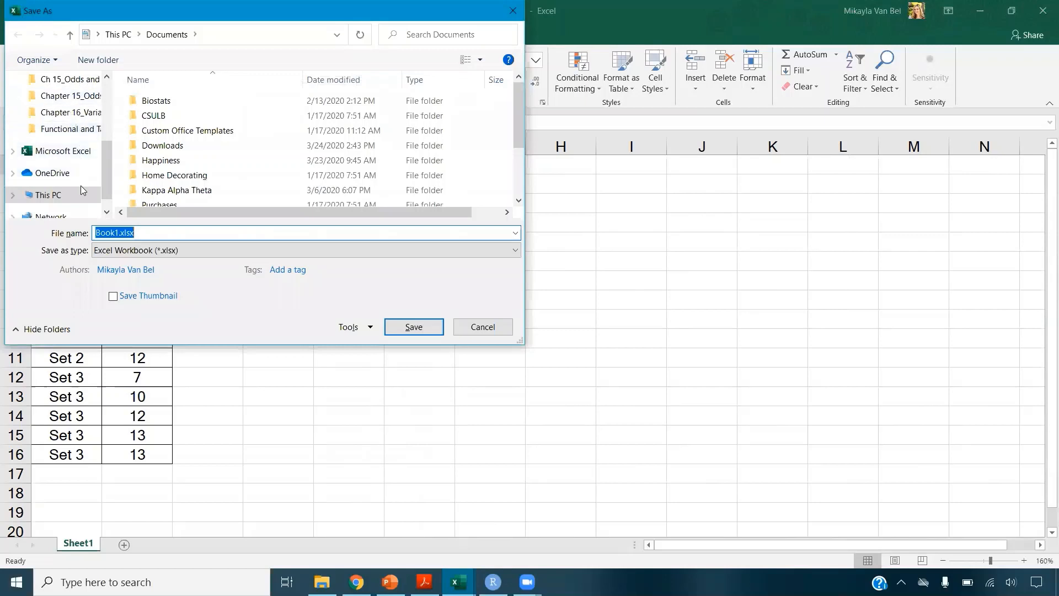
{"action": "left_click", "coordinate": [55, 198]}
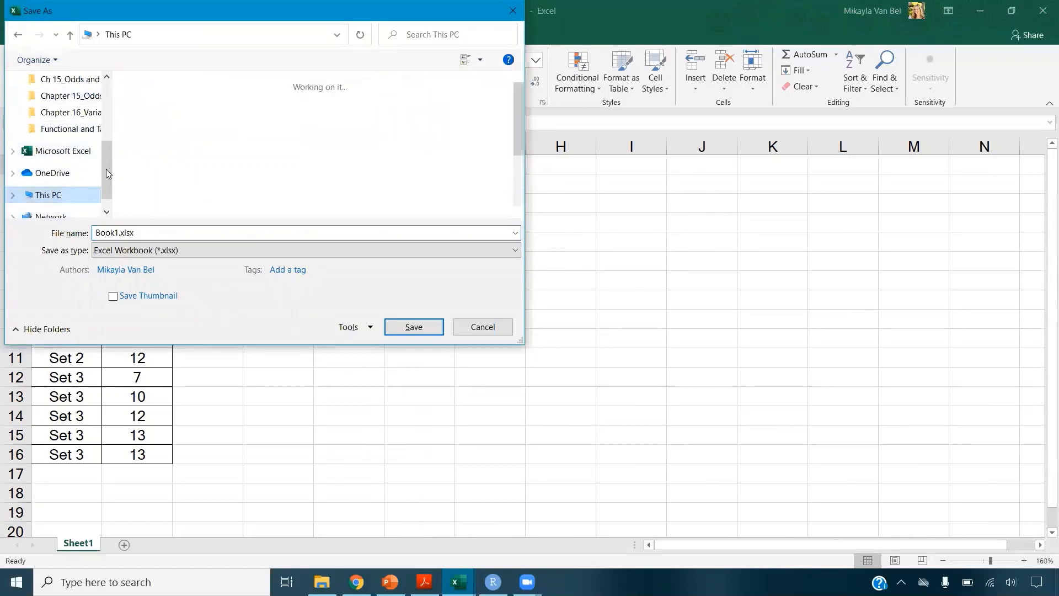
{"action": "double_click", "coordinate": [378, 116]}
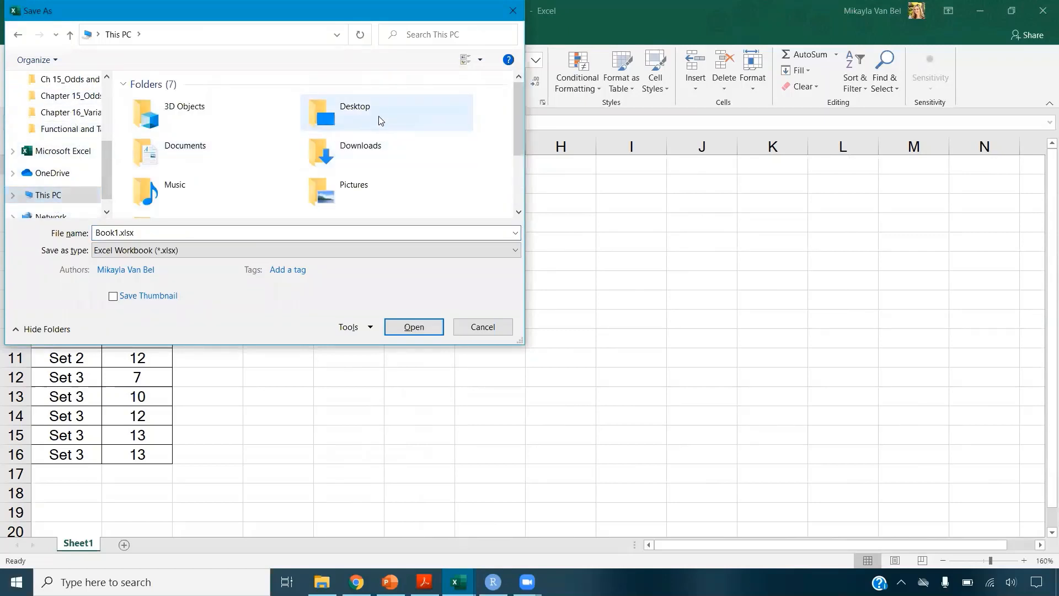
{"action": "left_click", "coordinate": [111, 234]}
{"action": "type", "text": "WorkedExample"}
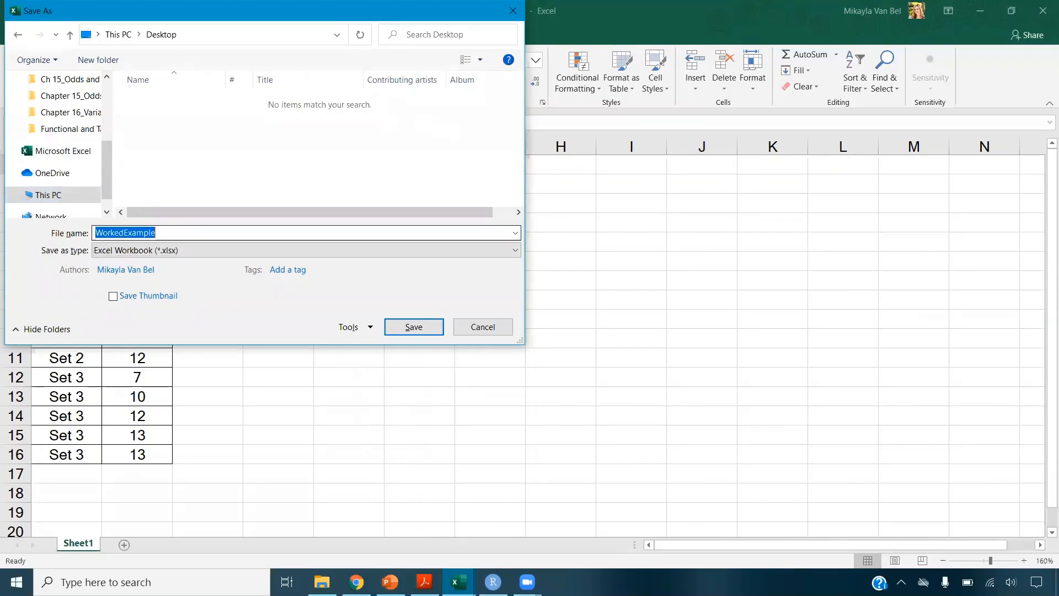
{"action": "key", "text": "Tab"}
{"action": "key", "text": "c"}
{"action": "key", "text": "c"}
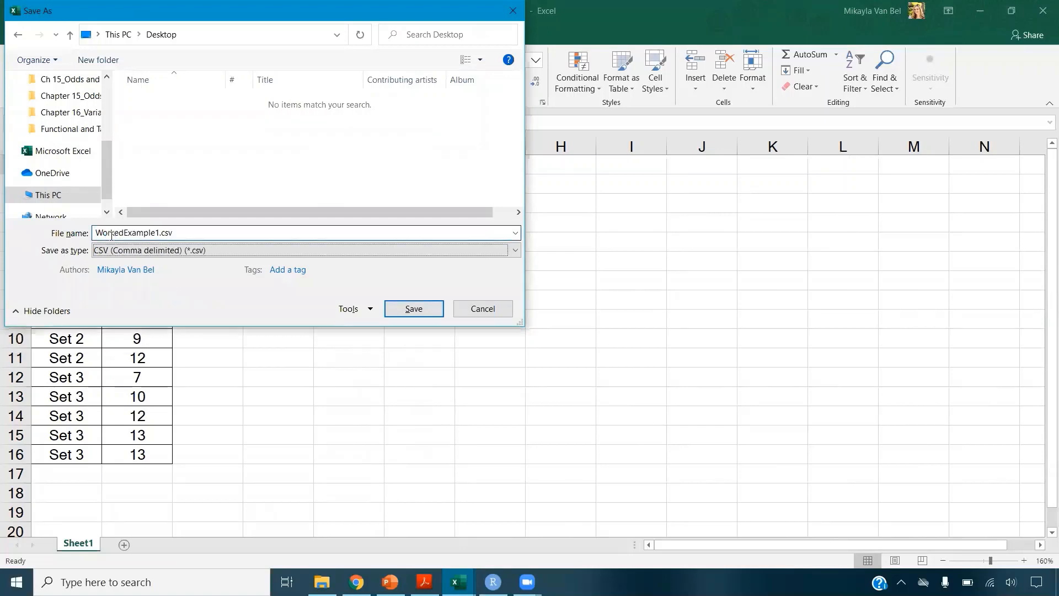
{"action": "left_click", "coordinate": [160, 250]}
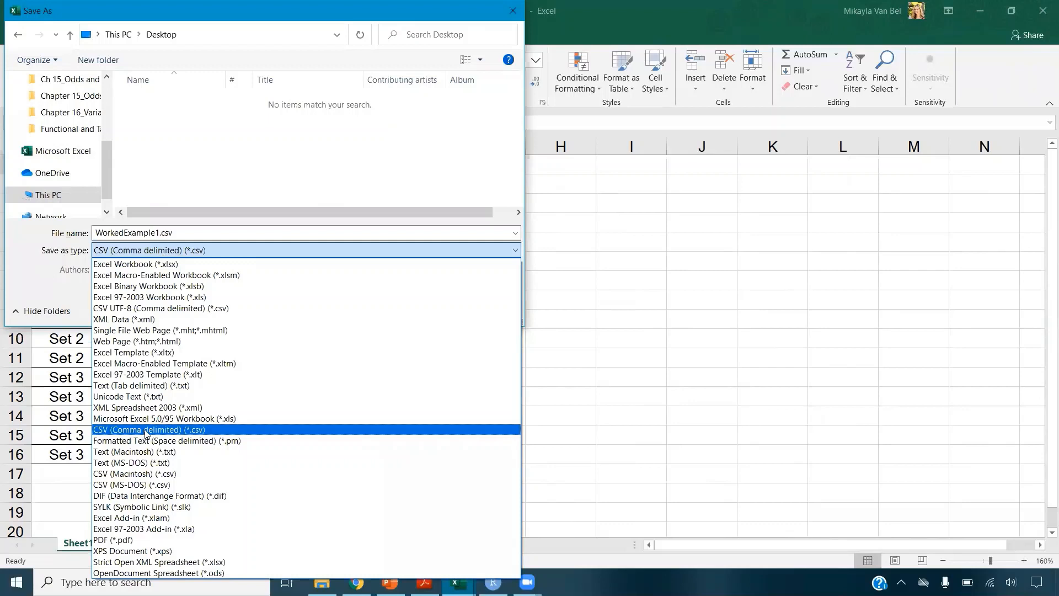
{"action": "left_click", "coordinate": [146, 430]}
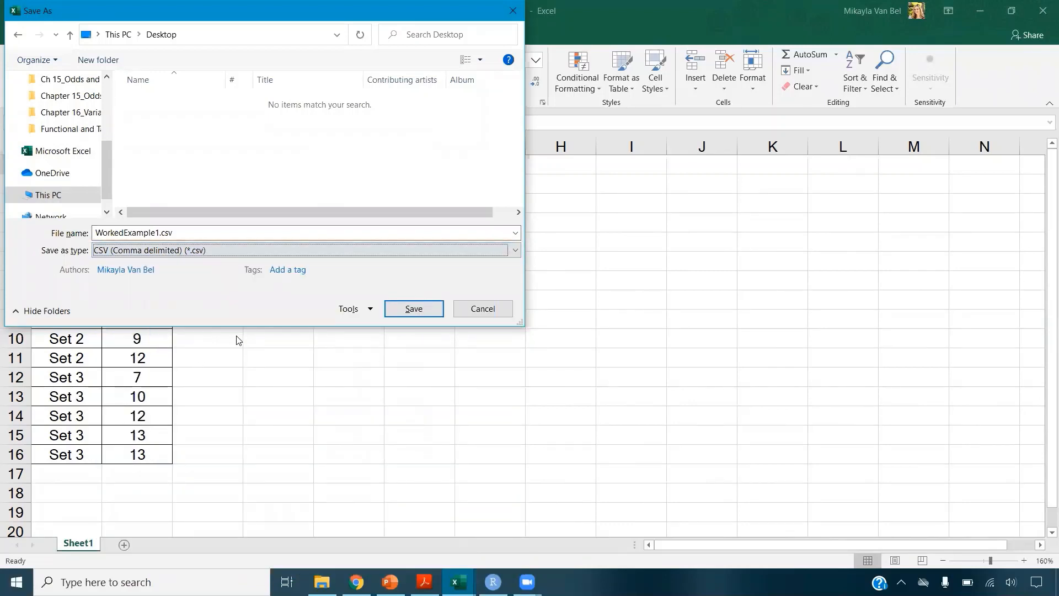
{"action": "left_click", "coordinate": [418, 311]}
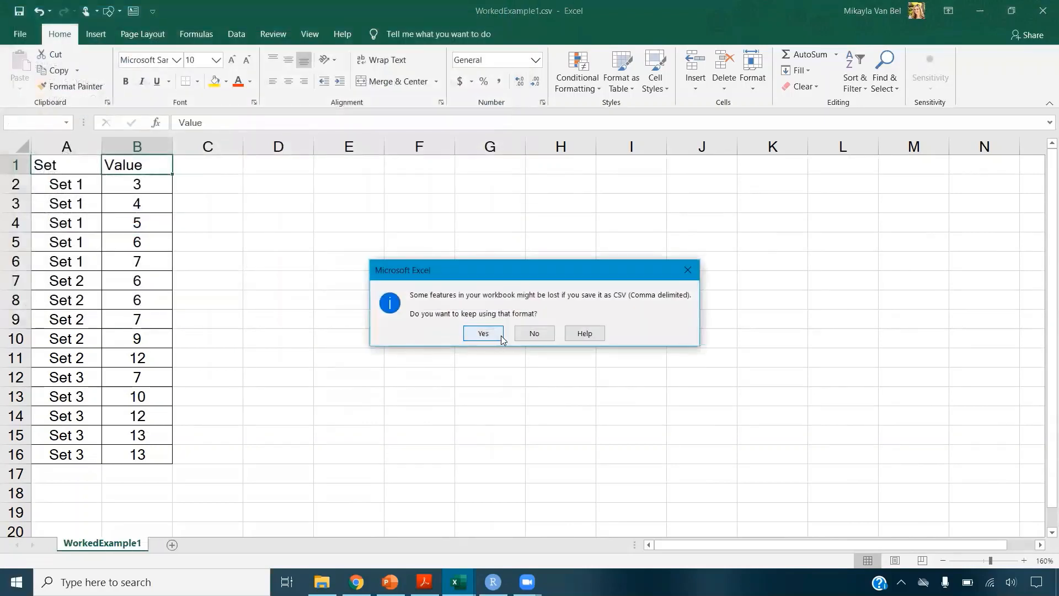
{"action": "left_click", "coordinate": [483, 333]}
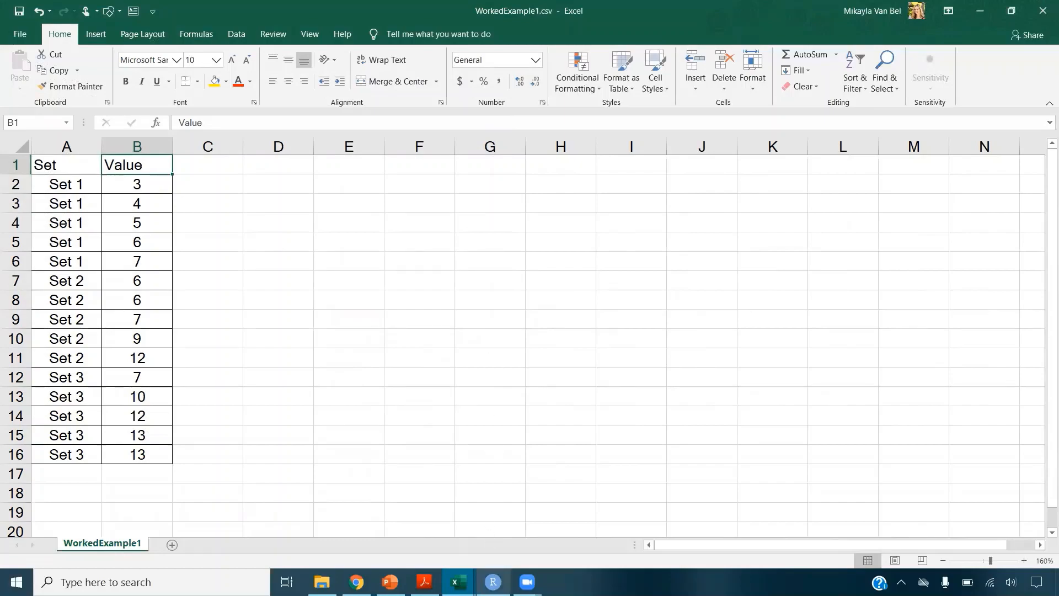
- Switch to RStudio and create a new R script
{"action": "left_click", "coordinate": [492, 581]}
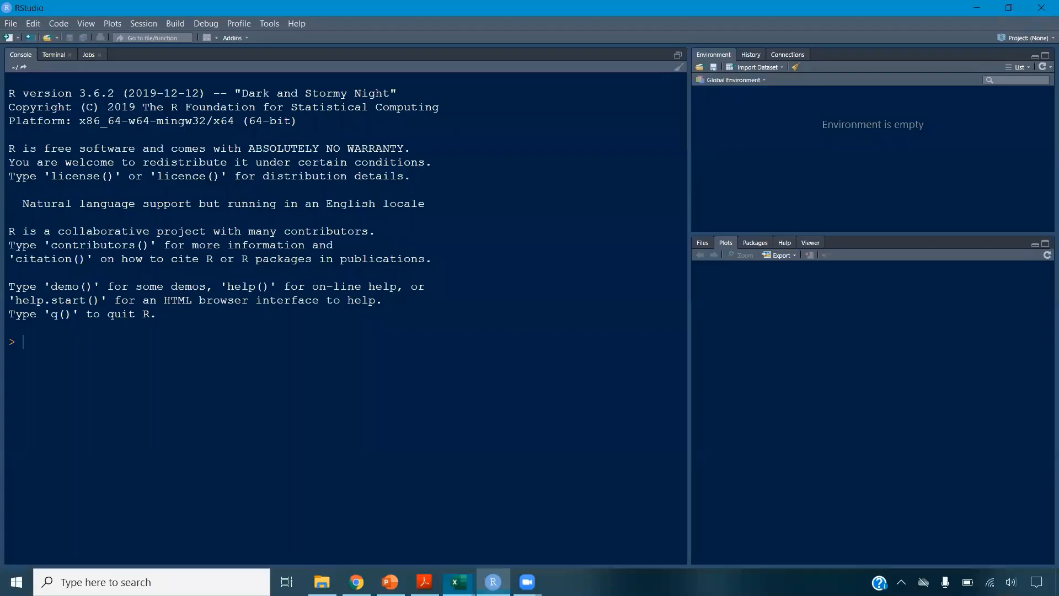
{"action": "left_click", "coordinate": [9, 38]}
{"action": "left_click", "coordinate": [23, 54]}
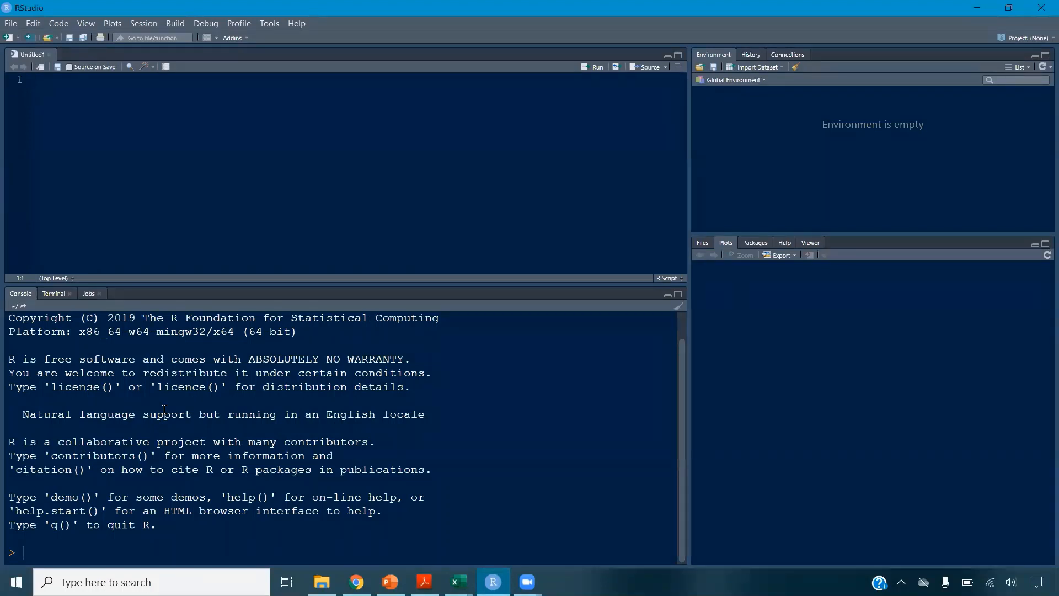
- Leave the script's first three lines blank and begin line 4 with Data<-read.csv("W")
{"action": "key", "text": "Return"}
{"action": "key", "text": "Return"}
{"action": "key", "text": "Return"}
{"action": "type", "text": "ata<-read.csv(\"W"}
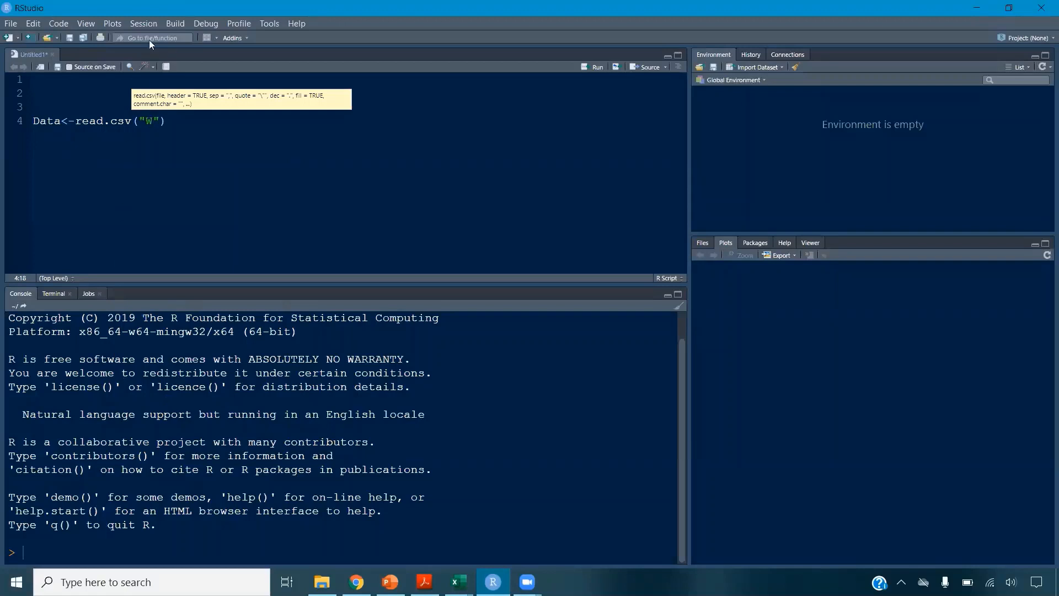
- Set the session's working directory to the Desktop folder
{"action": "left_click", "coordinate": [145, 24]}
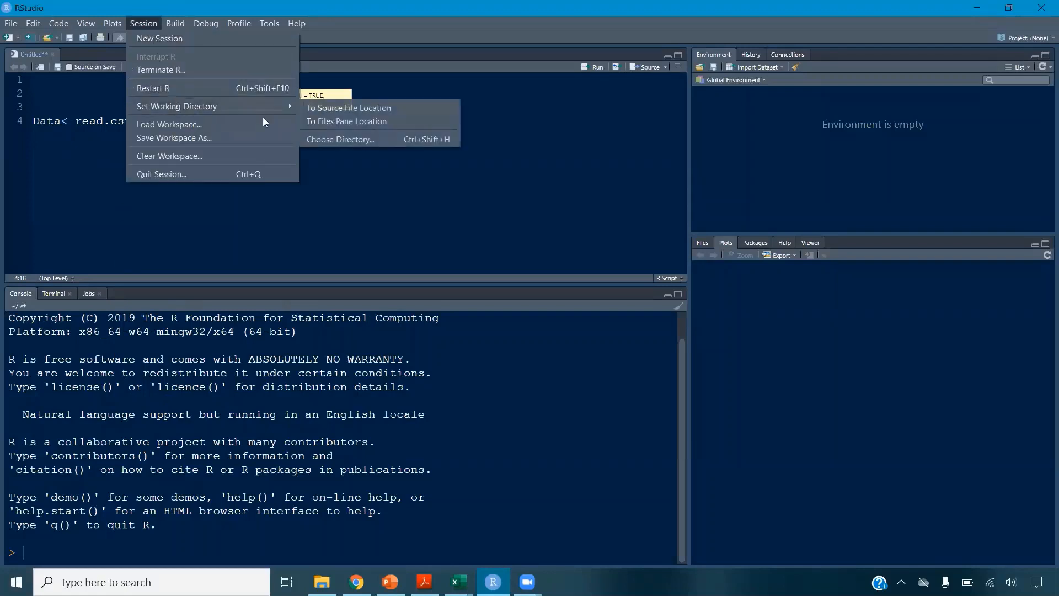
{"action": "left_click", "coordinate": [333, 139]}
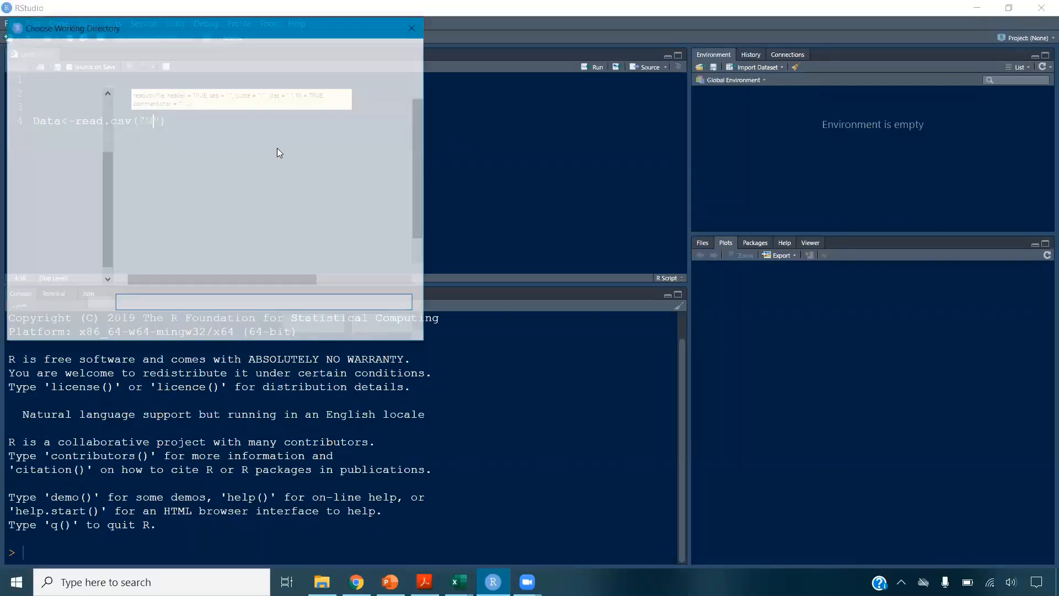
{"action": "left_click", "coordinate": [47, 260]}
{"action": "left_click", "coordinate": [181, 160]}
{"action": "left_click", "coordinate": [325, 325]}
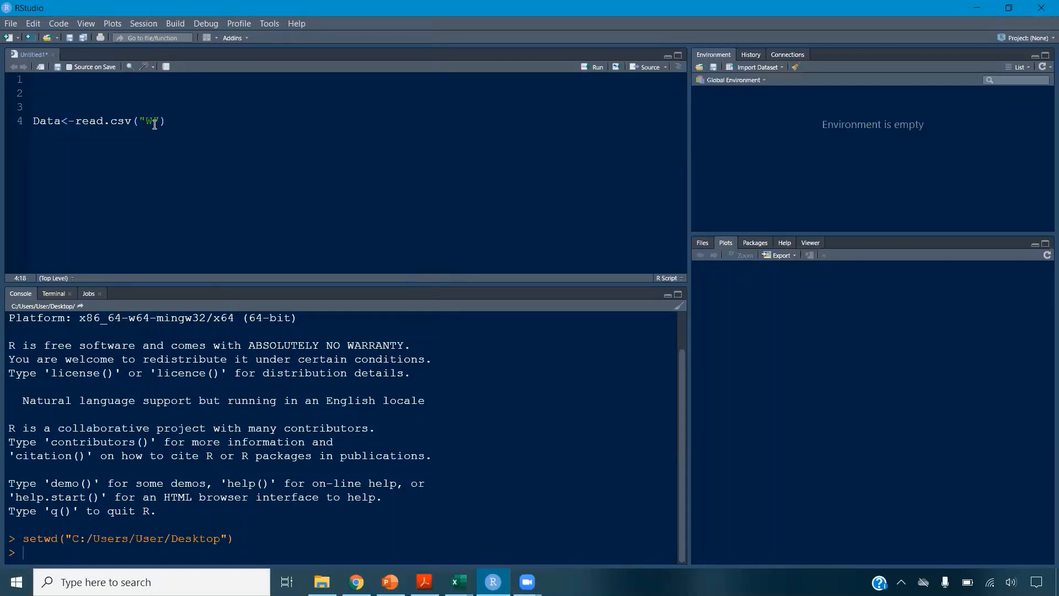
- Complete line 4 as Data<-read.csv("WorkedExample1.csv", header=T) and run it to import the dataset
{"action": "type", "text": "rkedExample1.csv"}
{"action": "type", "text": ", header=T"}
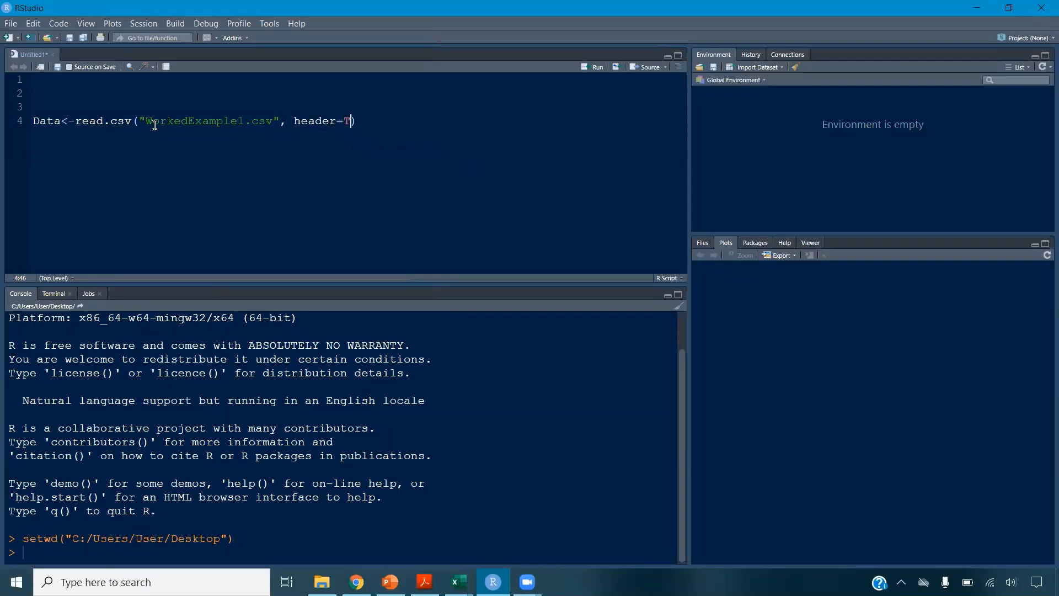
{"action": "key", "text": "ctrl+Return"}
- Add head(Data) on line 5 and run it to preview the first rows
{"action": "type", "text": "head"}
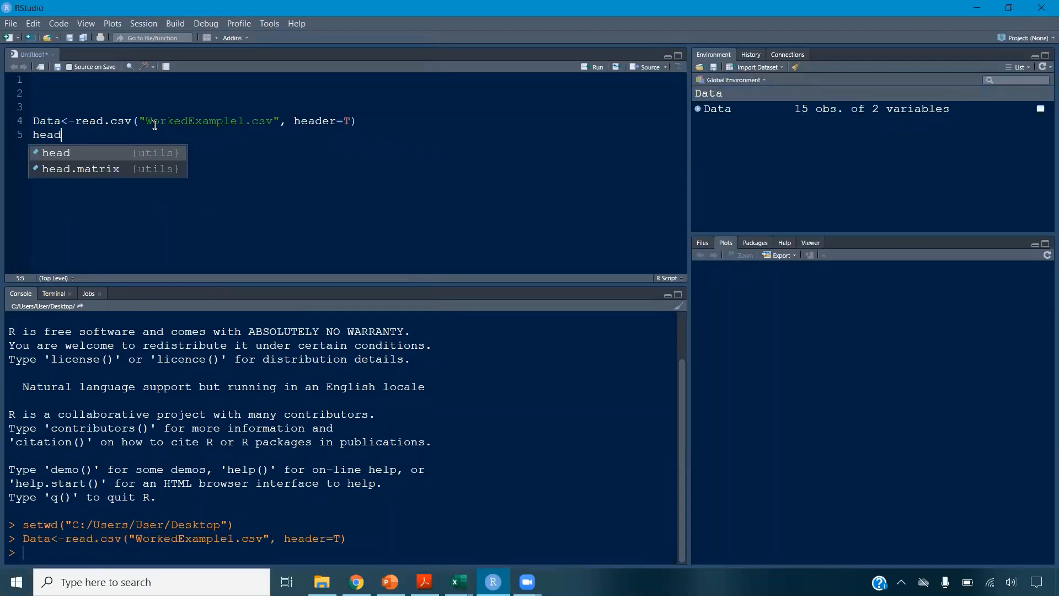
{"action": "type", "text": "(d"}
{"action": "key", "text": "Tab"}
{"action": "key", "text": "ctrl+Return"}
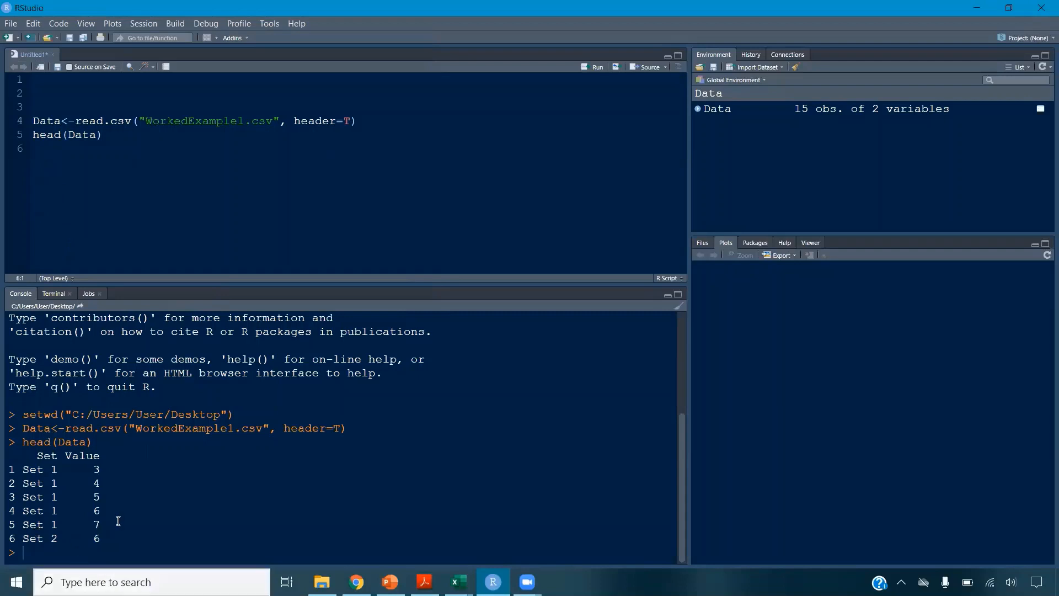
- Shorten the head(Data) line to just Data and run it to print the whole dataset
{"action": "double_click", "coordinate": [43, 136]}
{"action": "key", "text": "Delete"}
{"action": "key", "text": "Delete"}
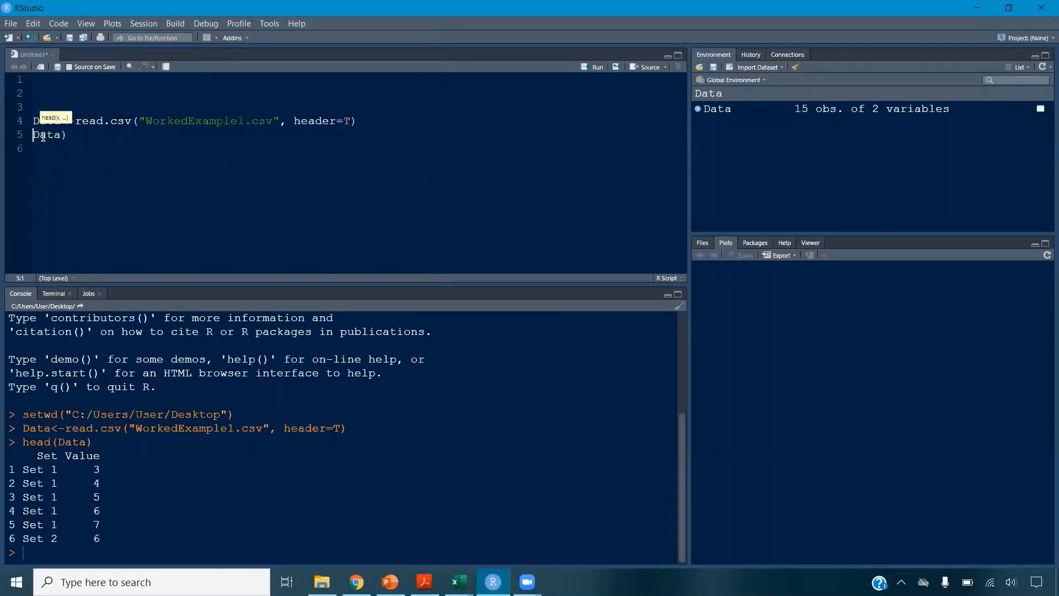
{"action": "key", "text": "End"}
{"action": "key", "text": "BackSpace"}
{"action": "key", "text": "ctrl+Return"}
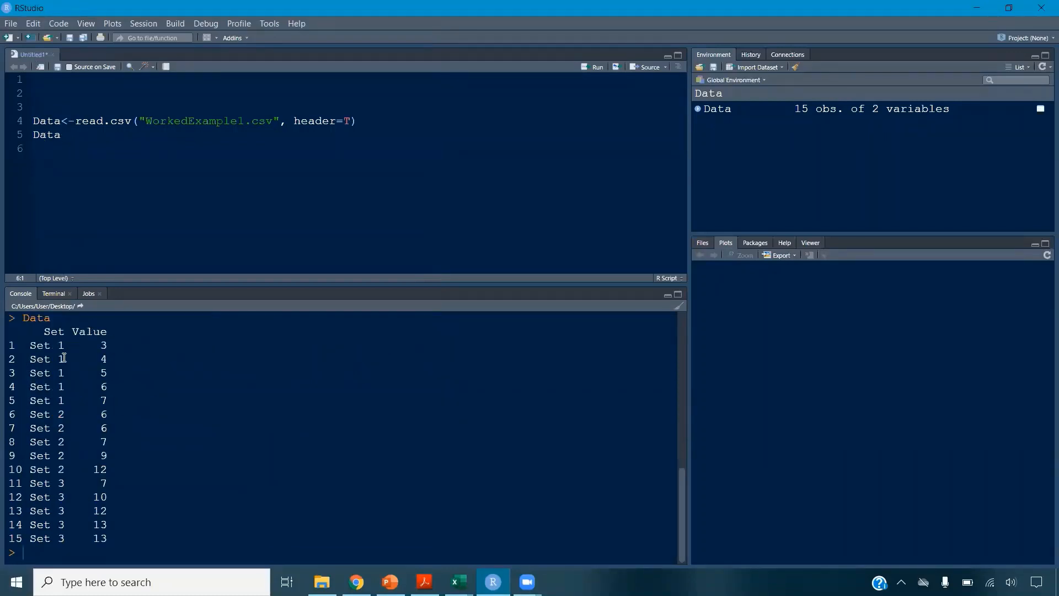
{"action": "left_click_drag", "start_coordinate": [16, 403], "coordinate": [114, 401]}
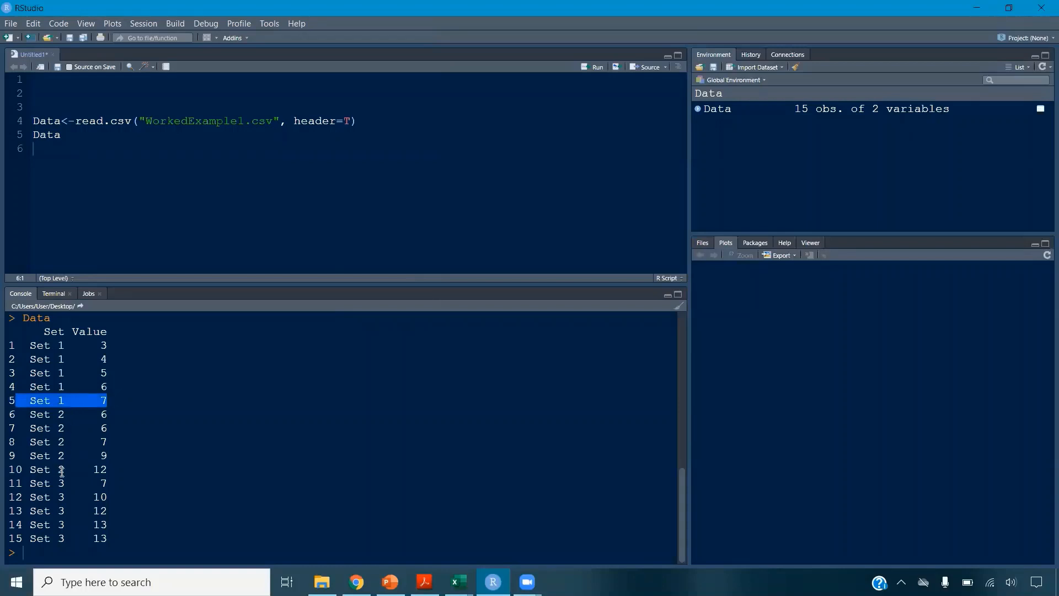
{"action": "left_click", "coordinate": [52, 486]}
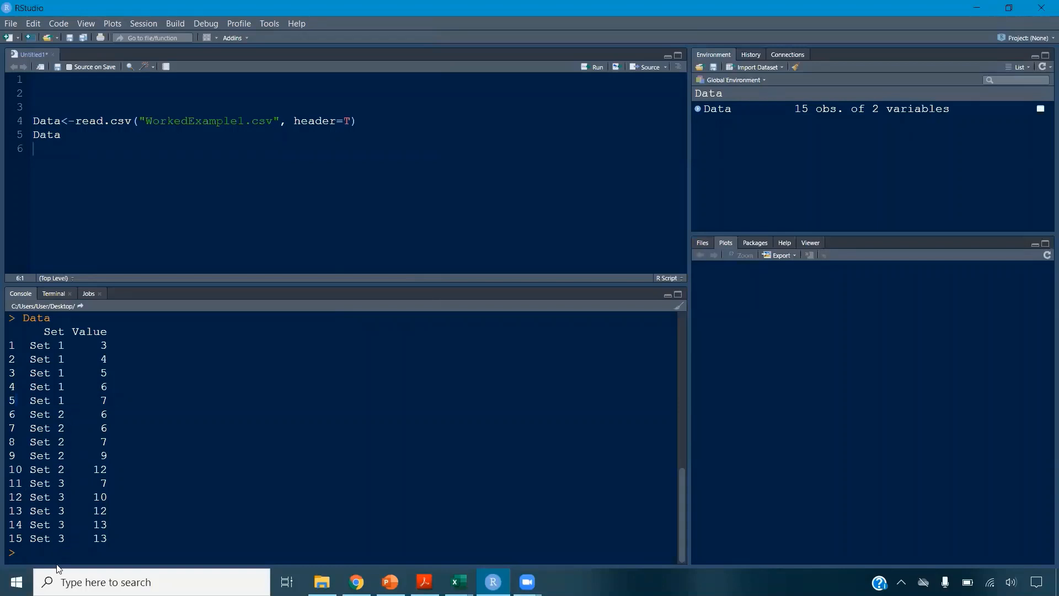
- Add bartlett.test(Data$Value, Data$Set) on line 6, run it, and examine the p-value in the output
{"action": "left_click", "coordinate": [98, 178]}
{"action": "type", "text": "bar"}
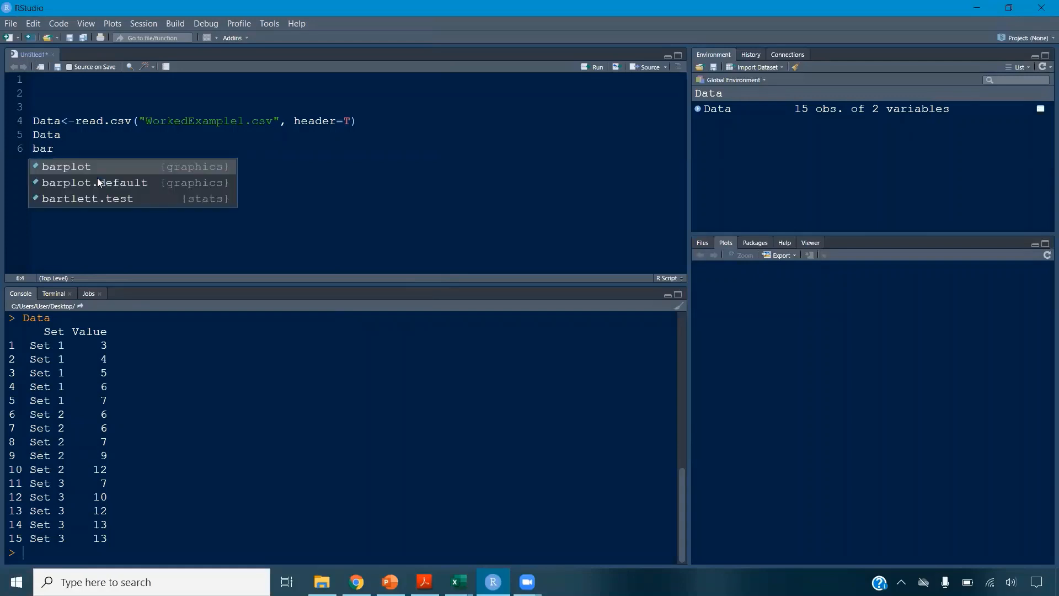
{"action": "type", "text": "tl"}
{"action": "key", "text": "Return"}
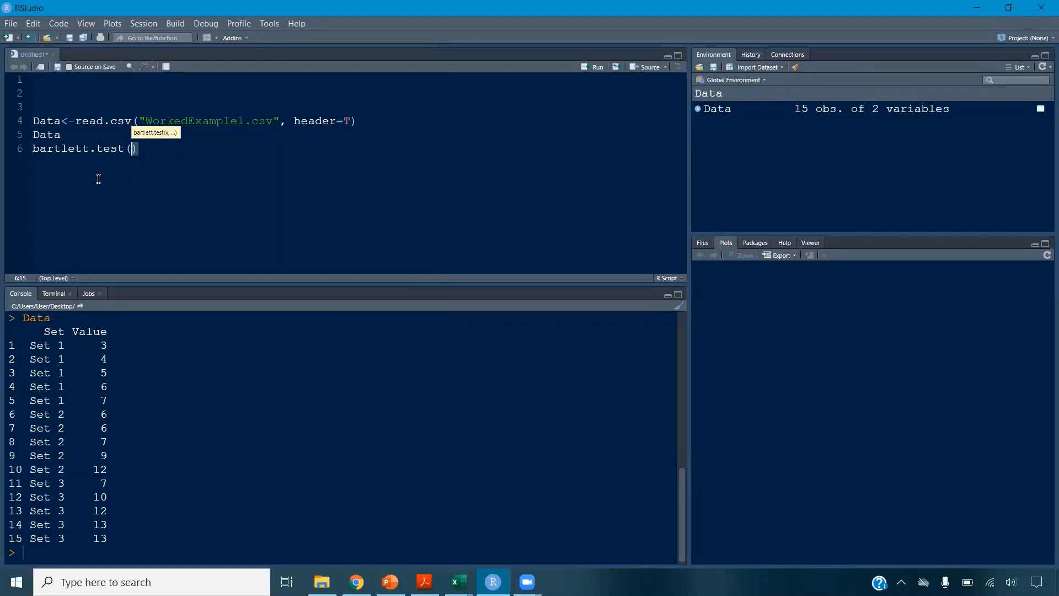
{"action": "type", "text": "Data"}
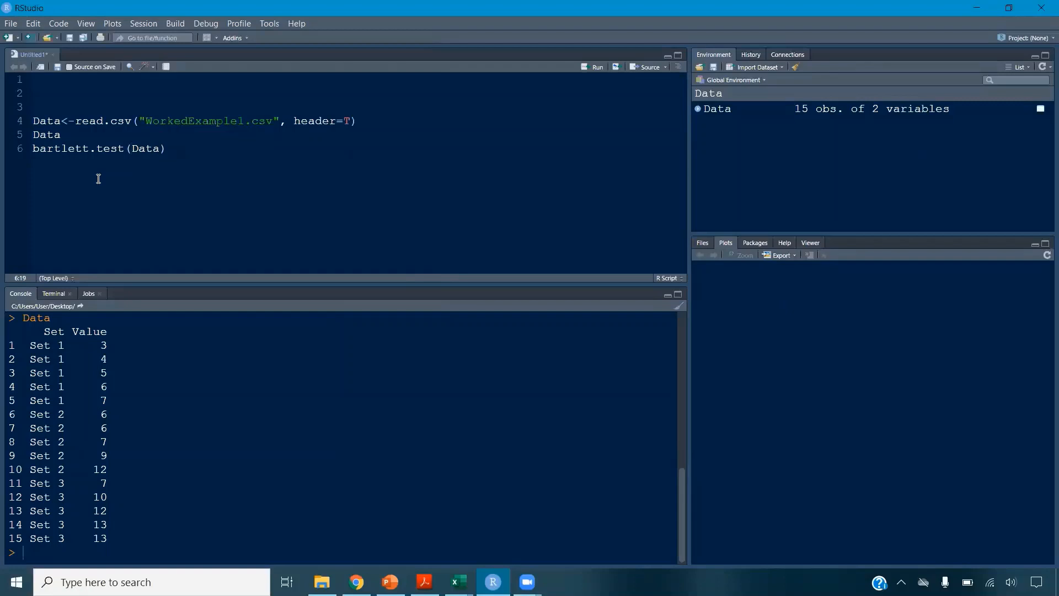
{"action": "type", "text": "$"}
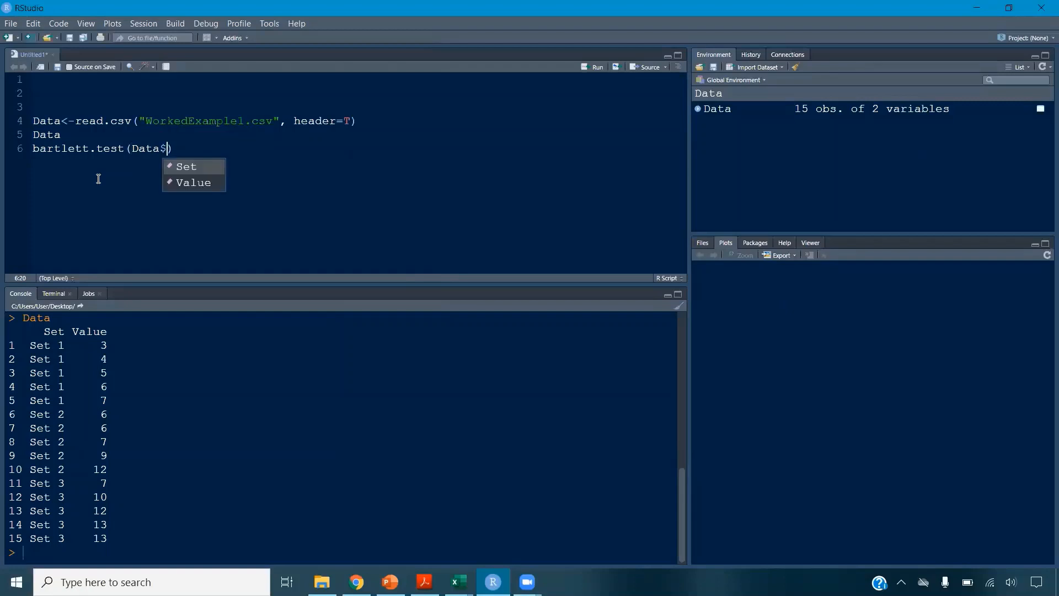
{"action": "left_click", "coordinate": [189, 182]}
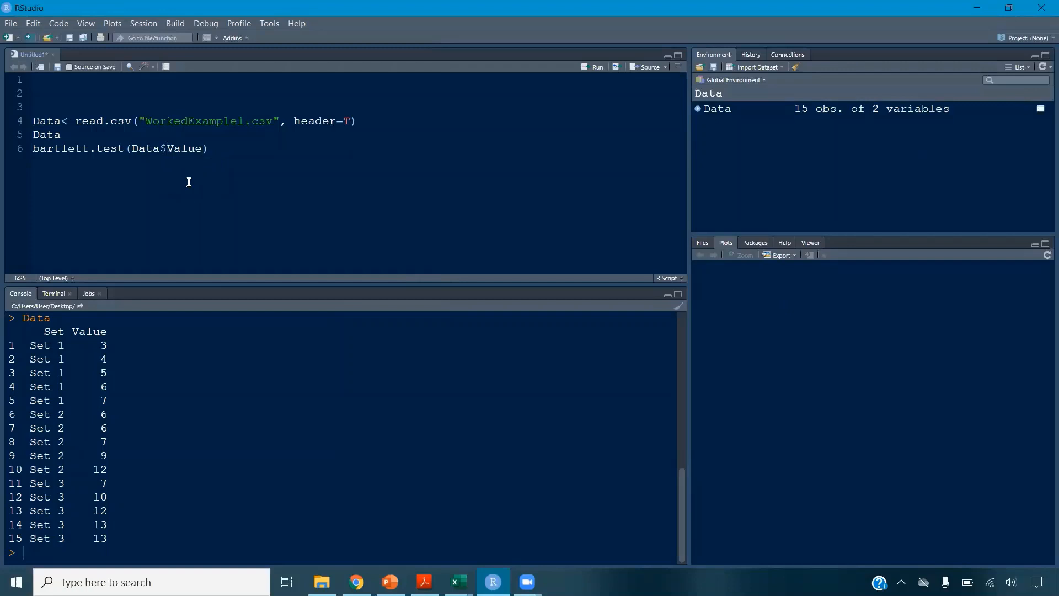
{"action": "type", "text": ","}
{"action": "type", "text": "Data$"}
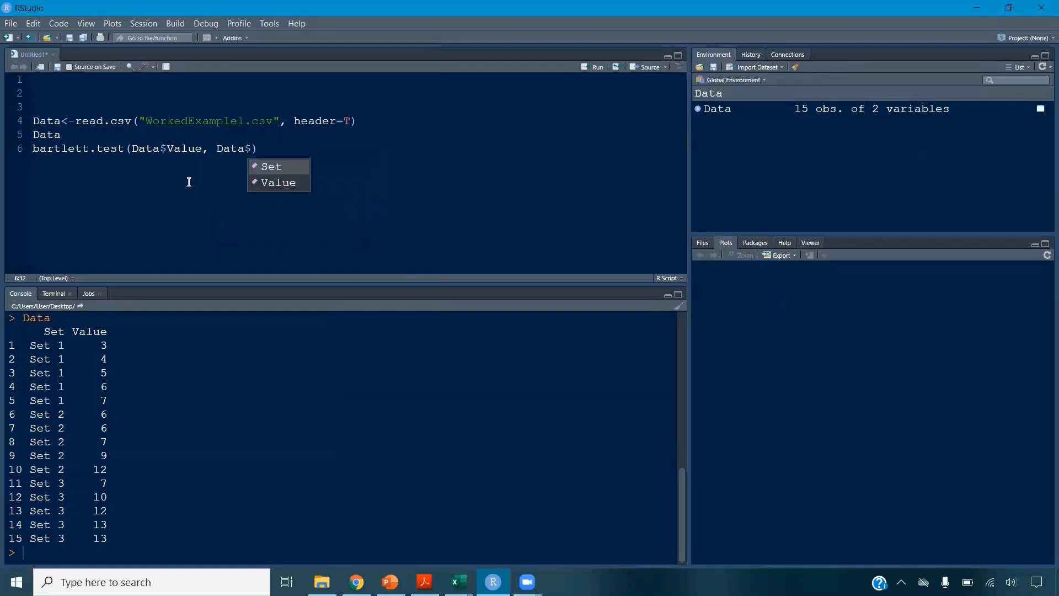
{"action": "type", "text": "Set"}
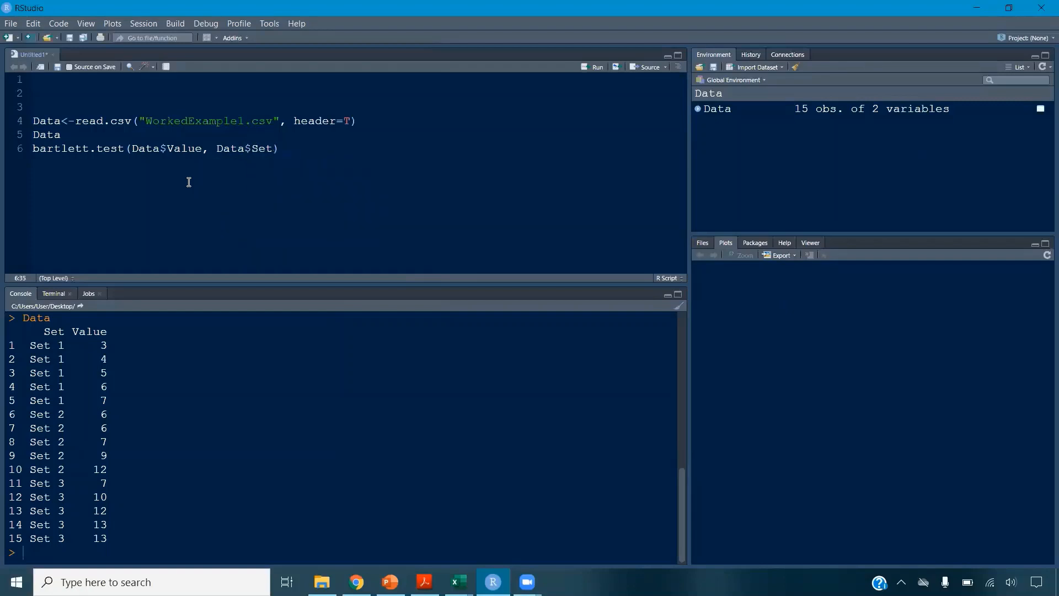
{"action": "key", "text": "ctrl+Return"}
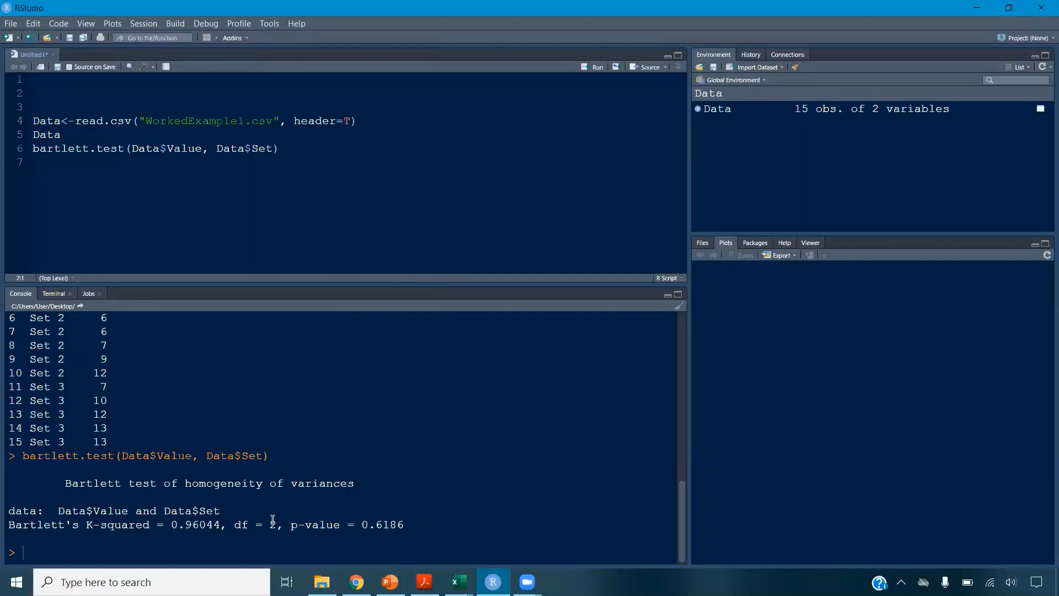
{"action": "left_click_drag", "start_coordinate": [409, 525], "coordinate": [292, 529]}
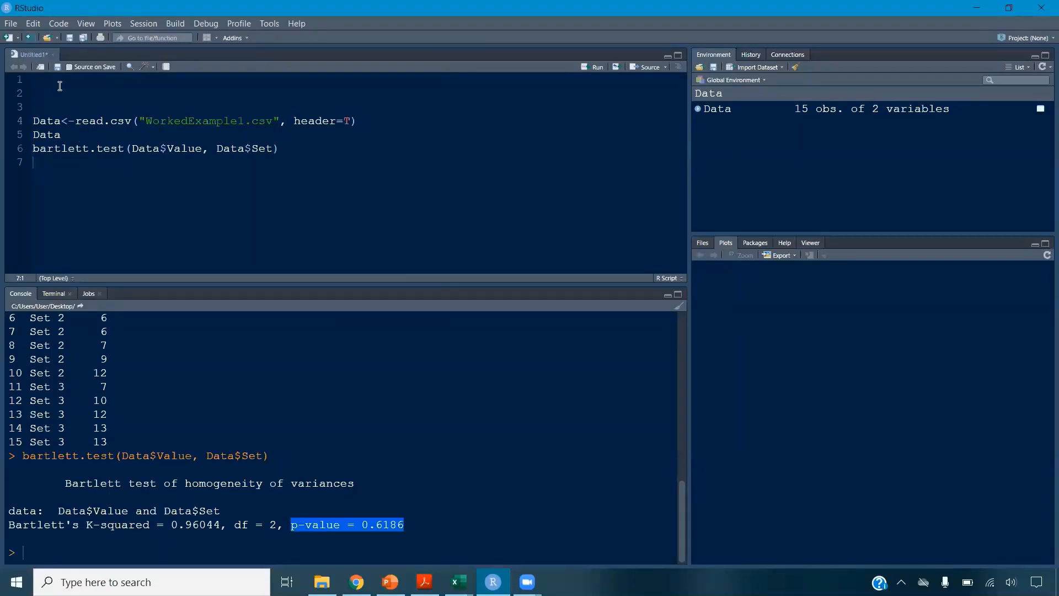
- Add install.packages("car") on line 1 of the script and run it
{"action": "left_click", "coordinate": [46, 79]}
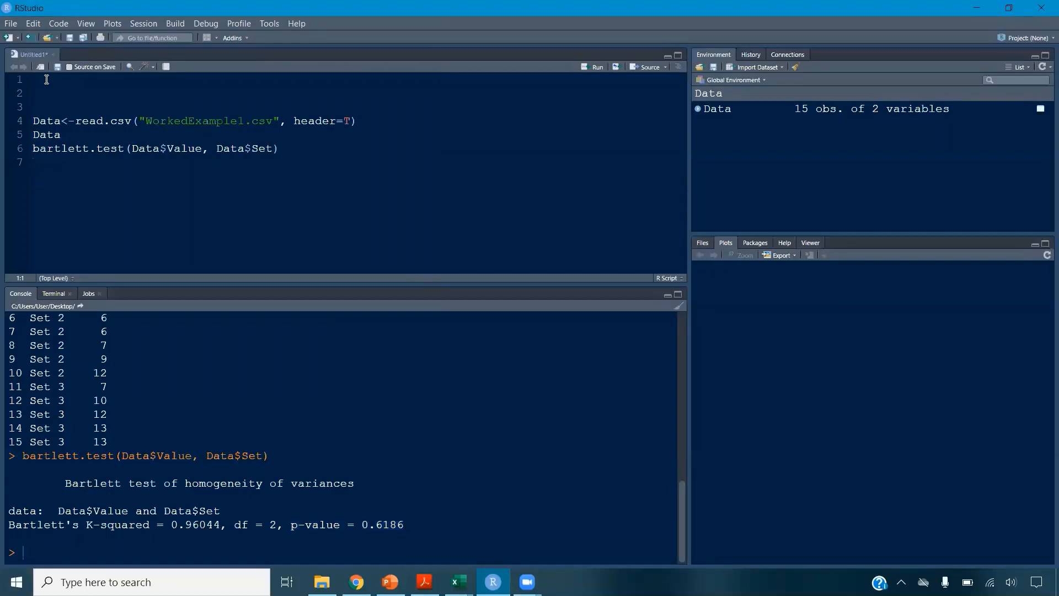
{"action": "type", "text": "inst"}
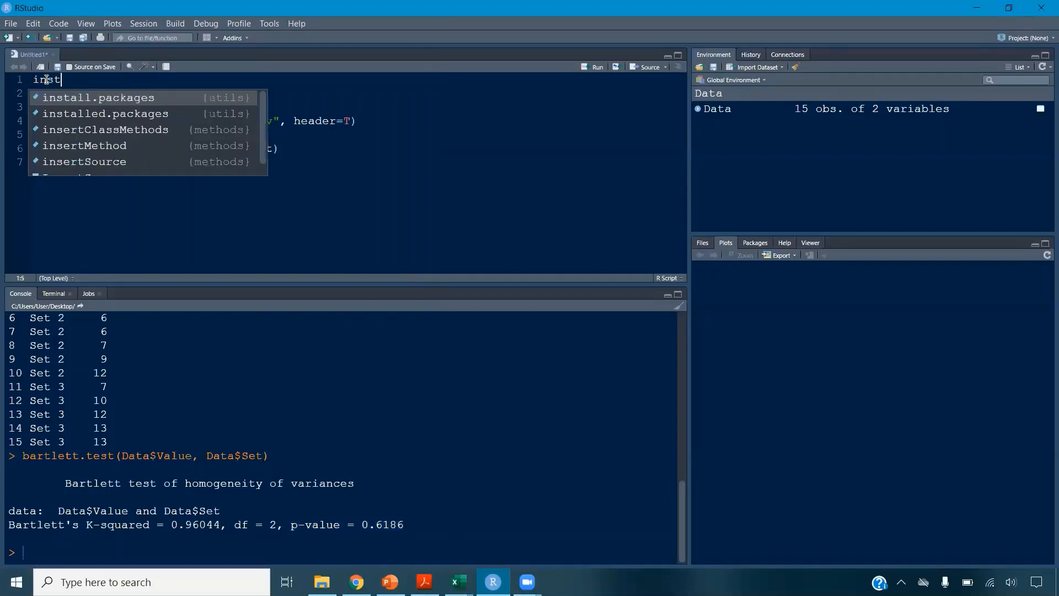
{"action": "type", "text": "all.p"}
{"action": "key", "text": "Tab"}
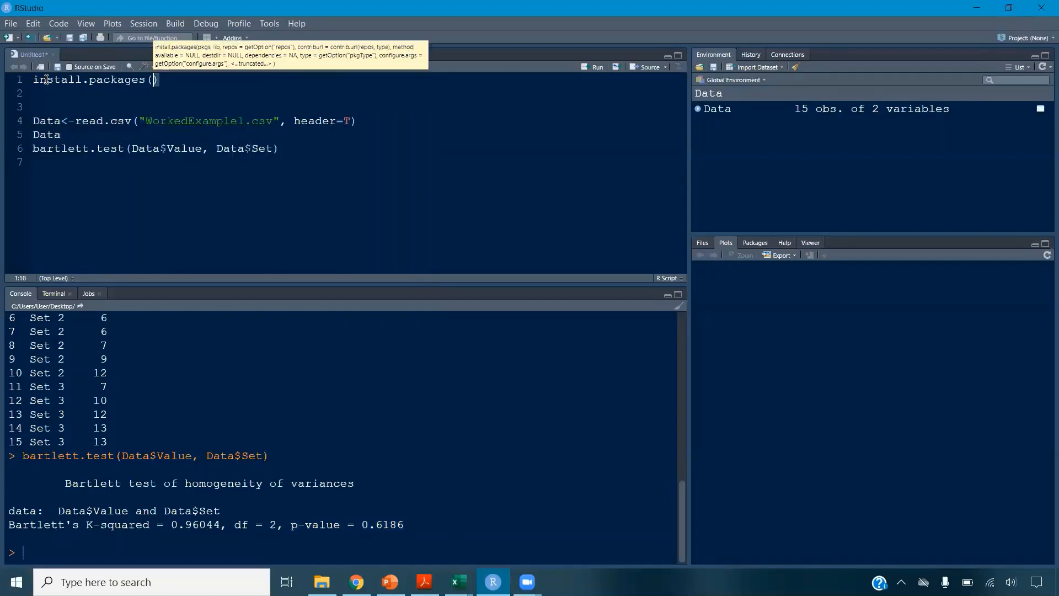
{"action": "type", "text": "\"car"}
{"action": "key", "text": "ctrl+Return"}
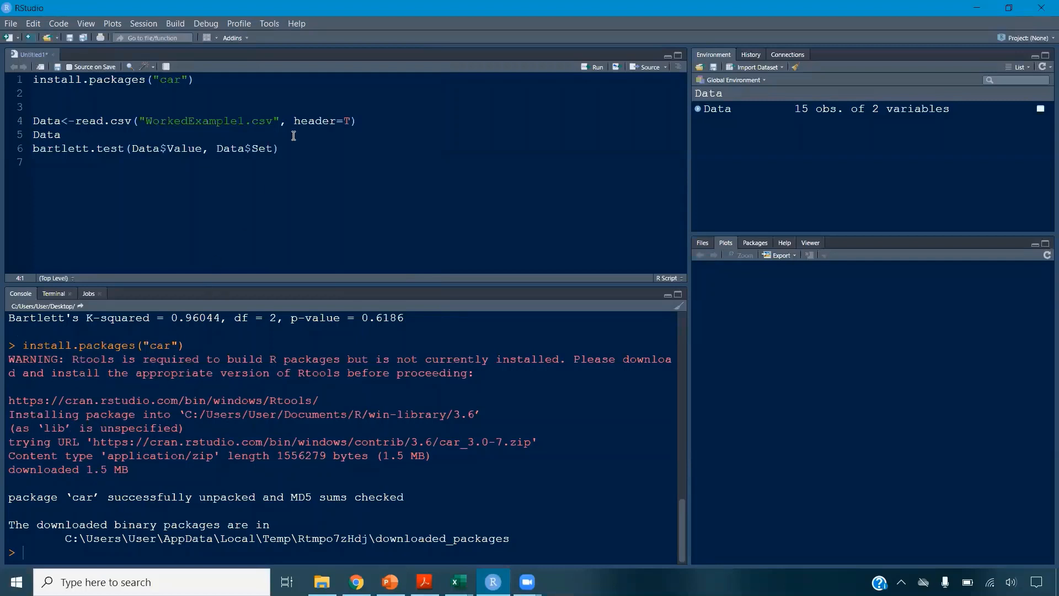
- Add the comment "#Only do this one time to install this package." after the install.packages command
{"action": "left_click", "coordinate": [307, 81]}
{"action": "type", "text": "#Only do this one time to install t"}
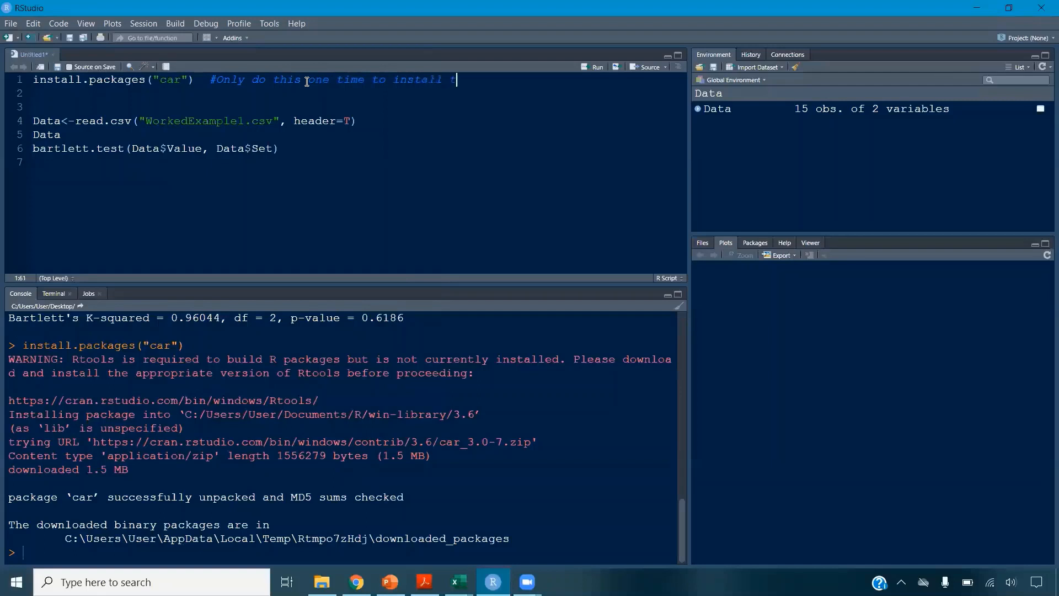
{"action": "type", "text": "his package."}
- Add library(car) on a new line below the install.packages command and run it
{"action": "key", "text": "Return"}
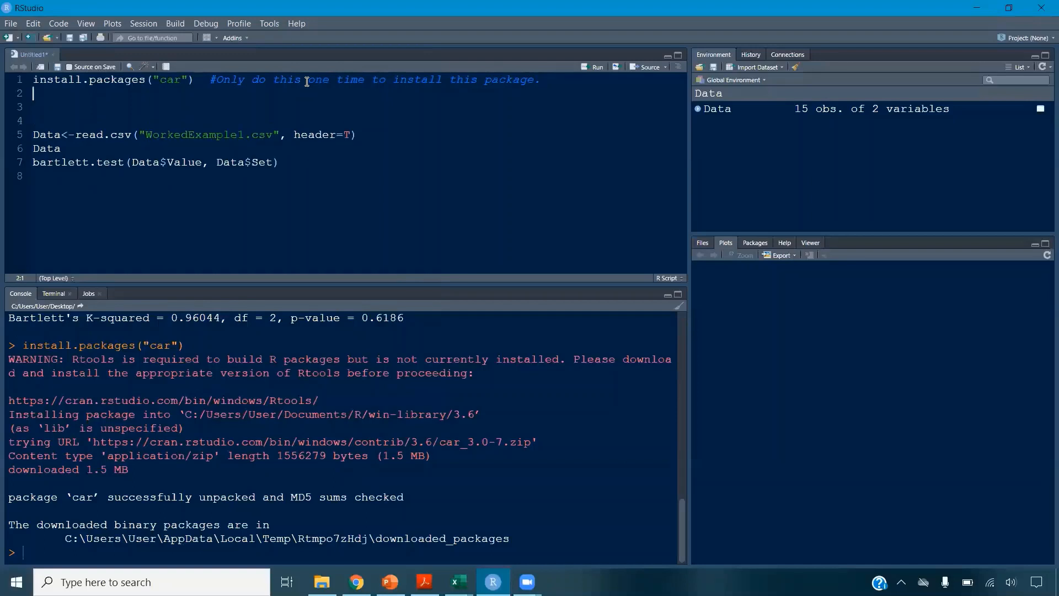
{"action": "type", "text": "library"}
{"action": "type", "text": "(car"}
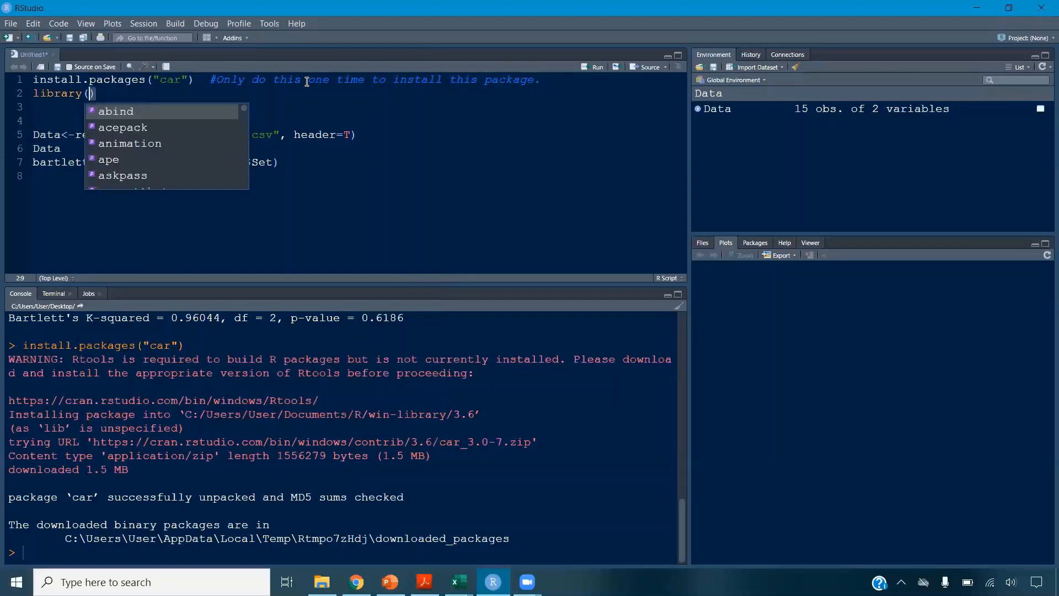
{"action": "key", "text": "ctrl+Return"}
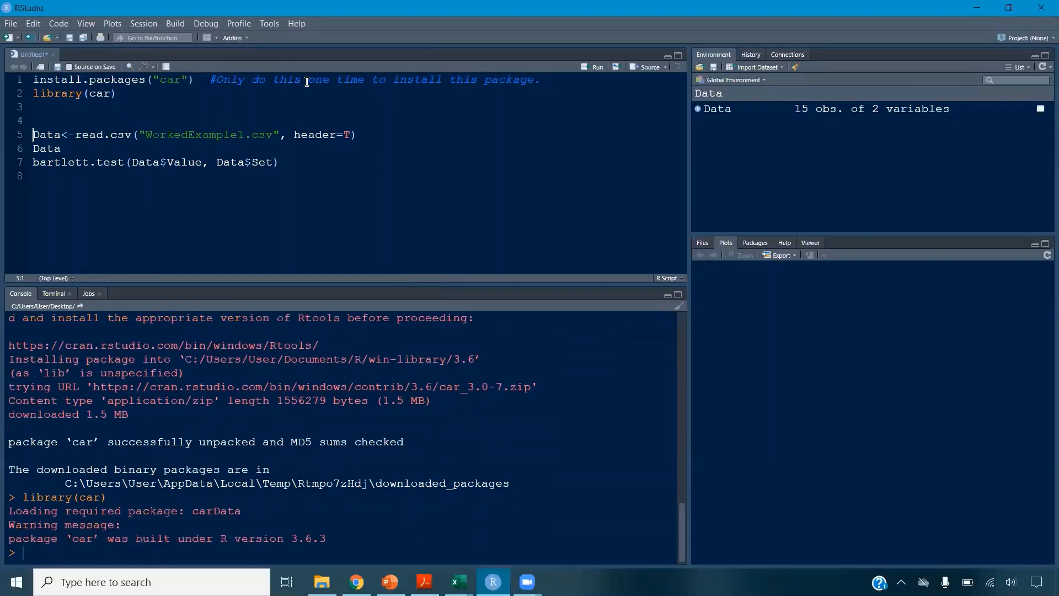
- Add the aligned comment "#Do this every time you open R to load the library." after library(car)
{"action": "left_click", "coordinate": [285, 92]}
{"action": "key", "text": "Tab"}
{"action": "key", "text": "Tab"}
{"action": "type", "text": "#Do this lvery time you open R"}
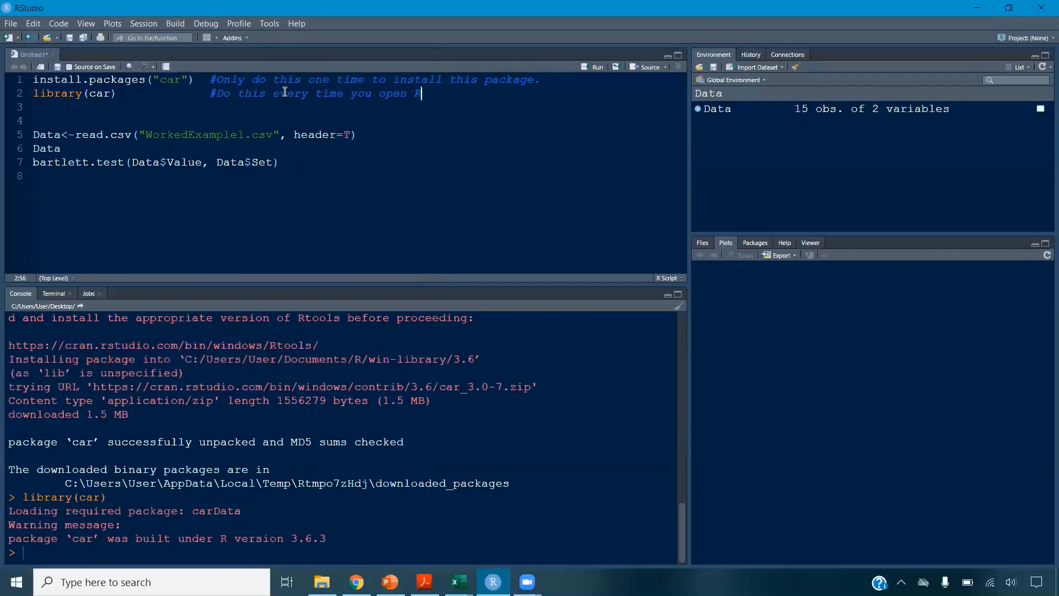
{"action": "type", "text": " to load the library."}
- Add leveneTest(Data$Value, Data$Set) on line 8 of the script, run it, and highlight the p-value in the output
{"action": "left_click", "coordinate": [101, 182]}
{"action": "type", "text": "leveneT"}
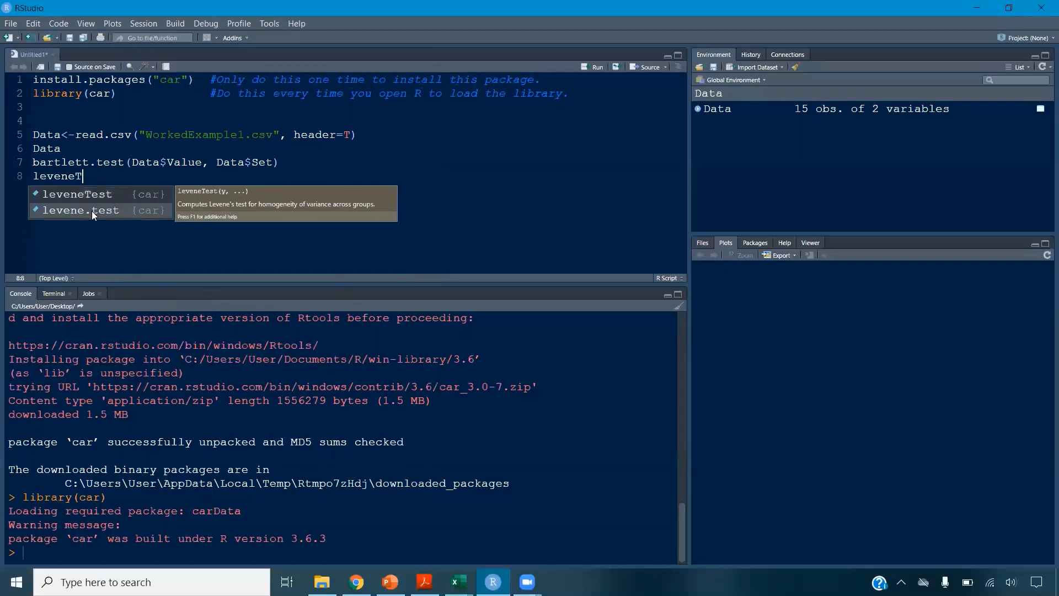
{"action": "left_click", "coordinate": [97, 199]}
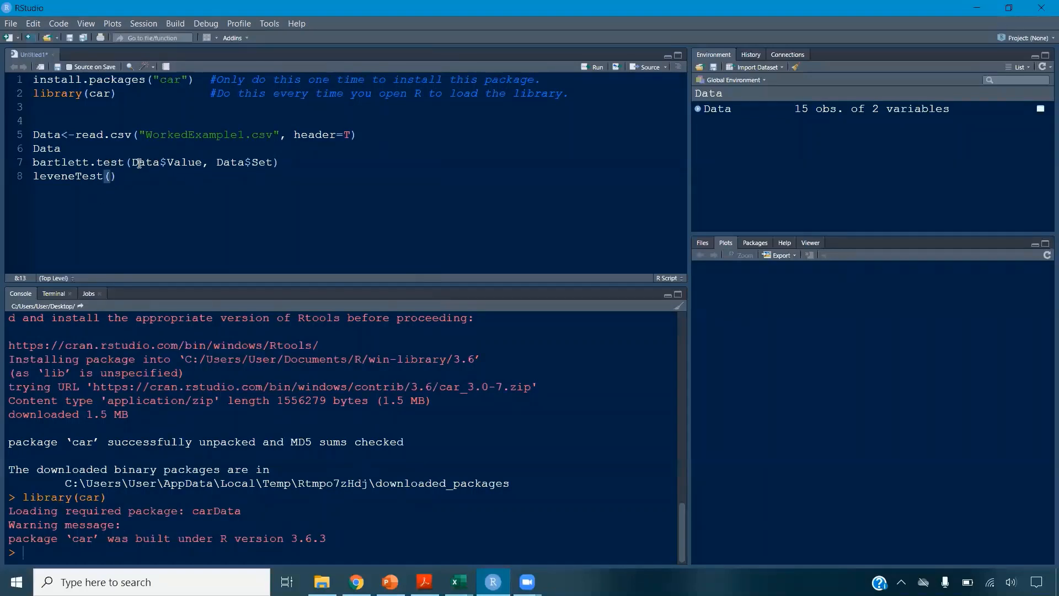
{"action": "left_click", "coordinate": [134, 163]}
{"action": "left_click_drag", "start_coordinate": [136, 163], "coordinate": [276, 161]}
{"action": "key", "text": "ctrl+c"}
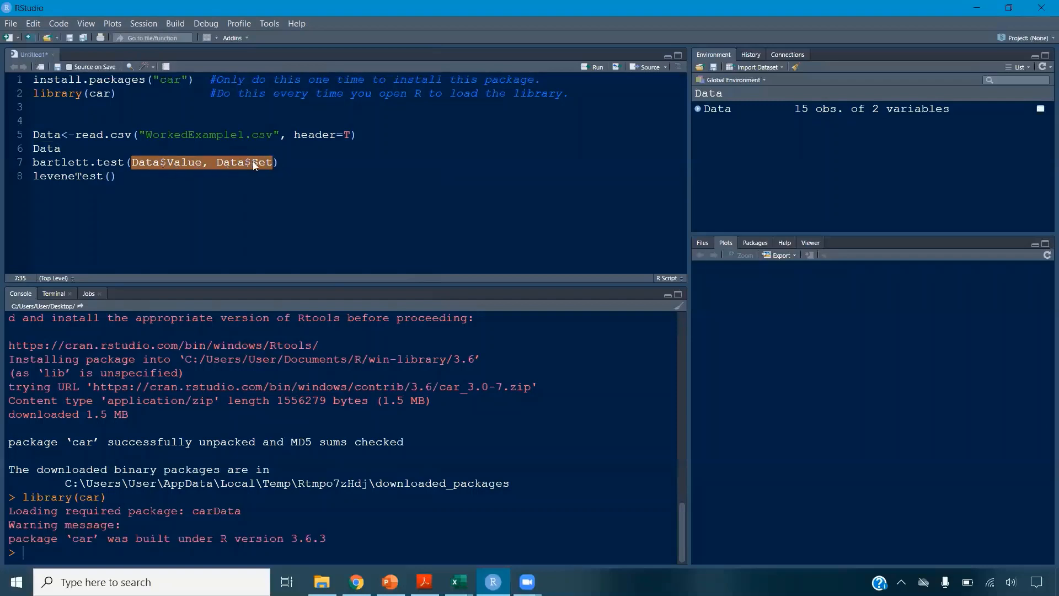
{"action": "left_click", "coordinate": [110, 176]}
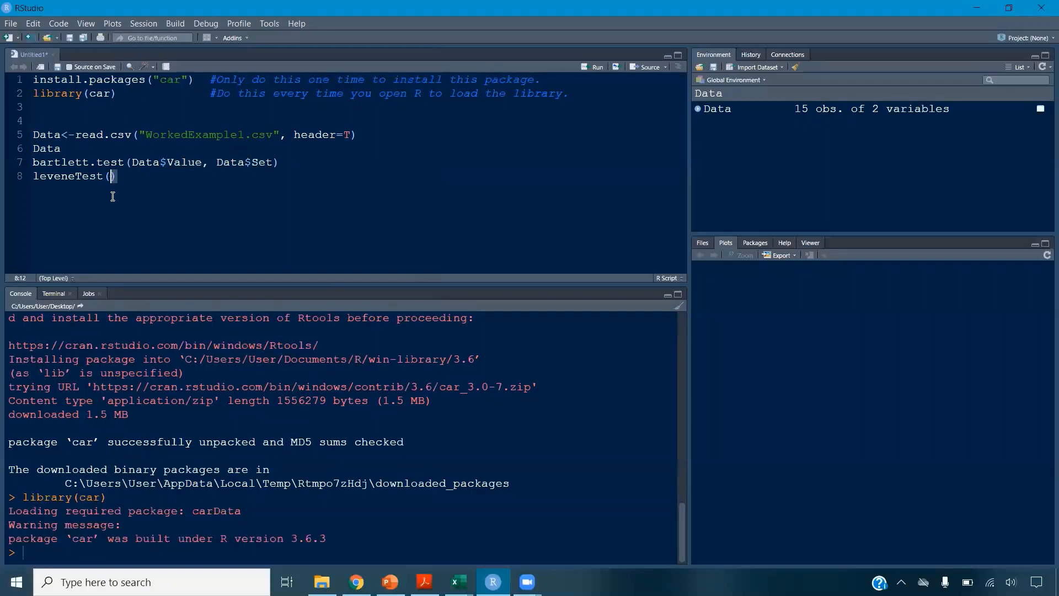
{"action": "key", "text": "ctrl+v"}
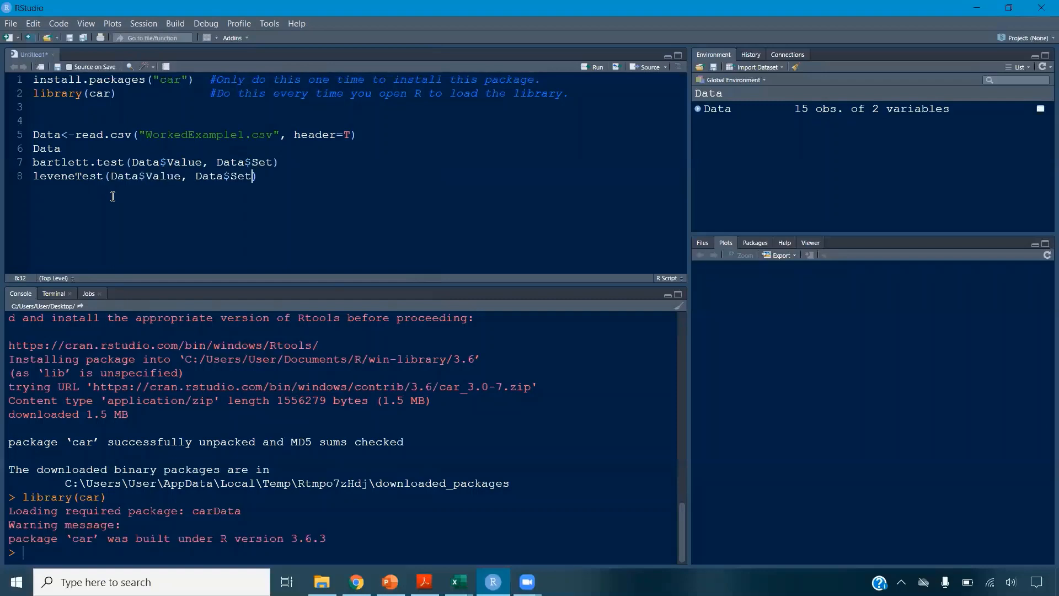
{"action": "key", "text": "ctrl+Return"}
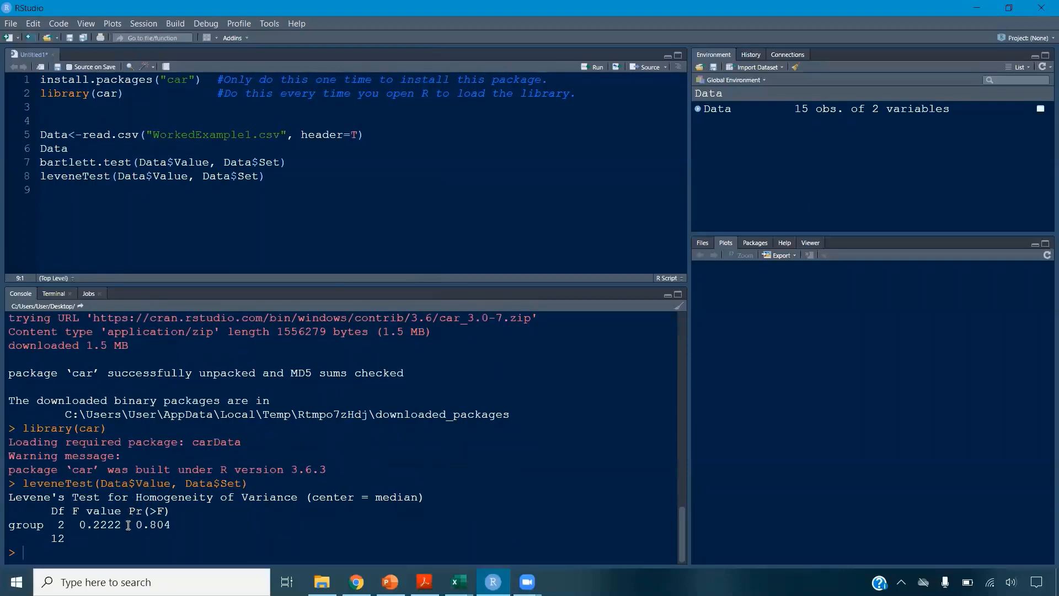
{"action": "left_click_drag", "start_coordinate": [136, 525], "coordinate": [172, 523]}
- Switch to the Ch 16_Variance Tests_Template.xlsx workbook in Excel and enter Worked Example 1's conclusions: Statistical "Accept null hypothesis." and Biological "Variances are all equal."
{"action": "mouse_move", "coordinate": [458, 581]}
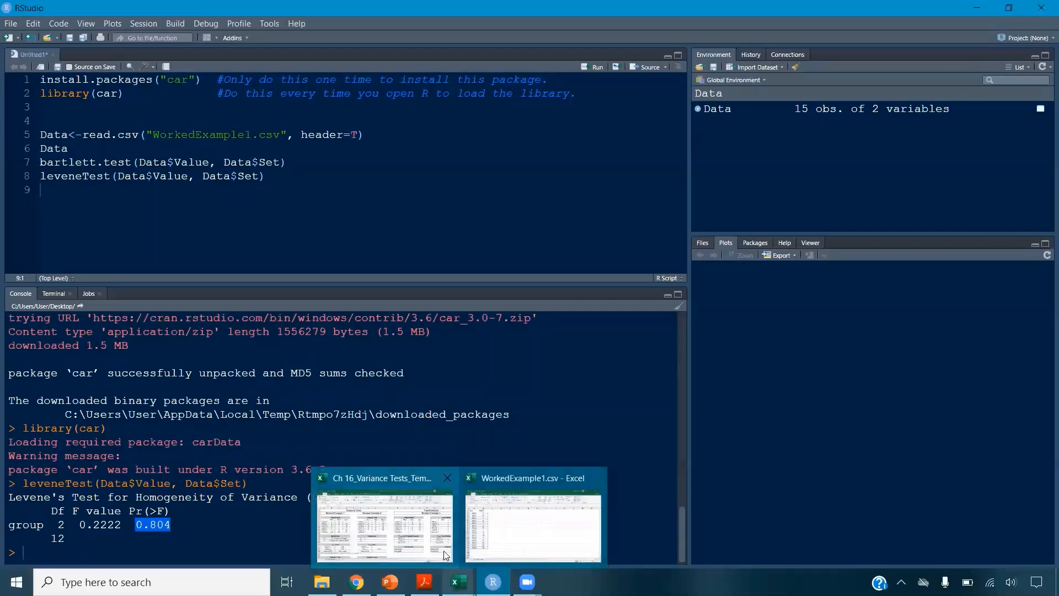
{"action": "left_click", "coordinate": [384, 527]}
{"action": "scroll", "coordinate": [162, 472], "scroll_direction": "down", "scroll_amount": 4}
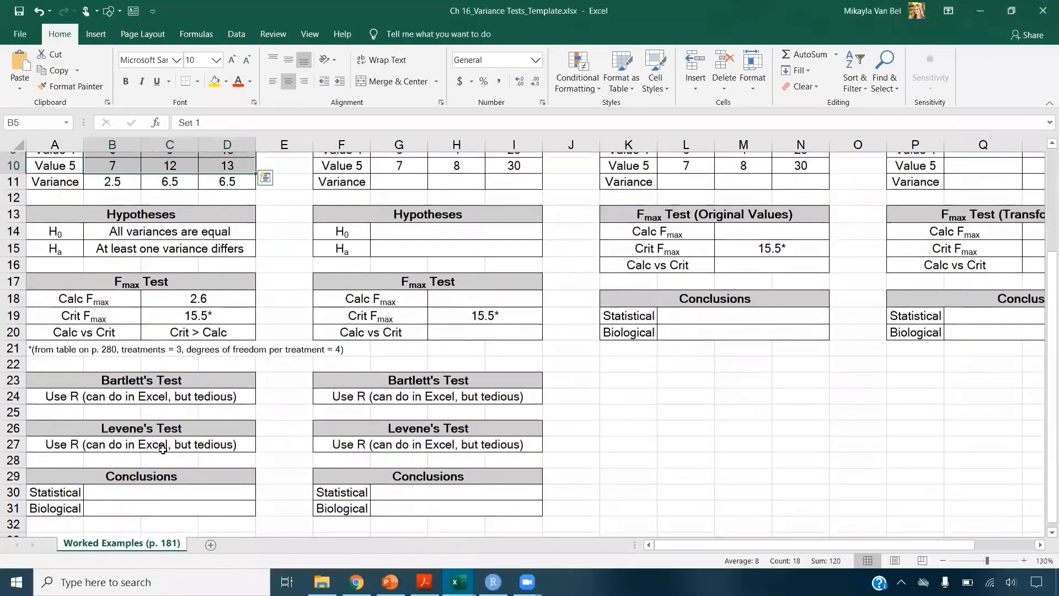
{"action": "left_click", "coordinate": [168, 436]}
{"action": "type", "text": "A"}
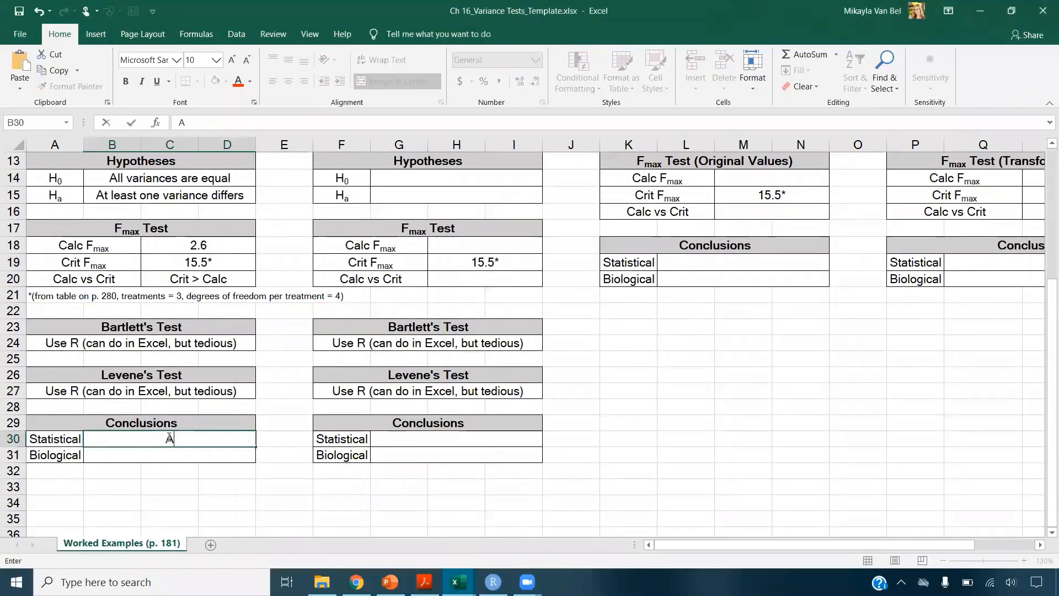
{"action": "type", "text": "ccept nu"}
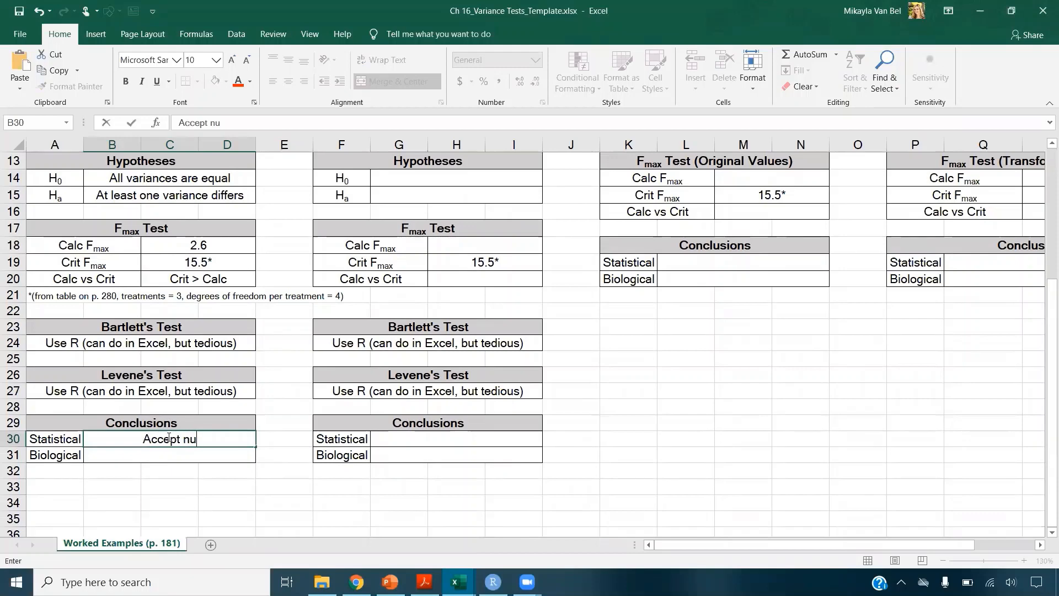
{"action": "type", "text": "ll hypothesis."}
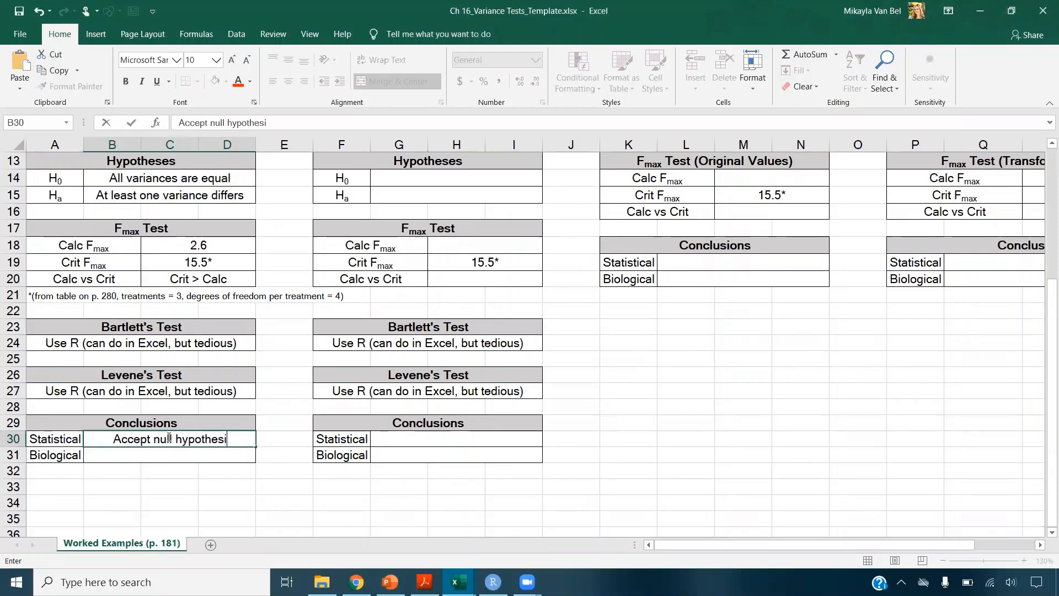
{"action": "key", "text": "Return"}
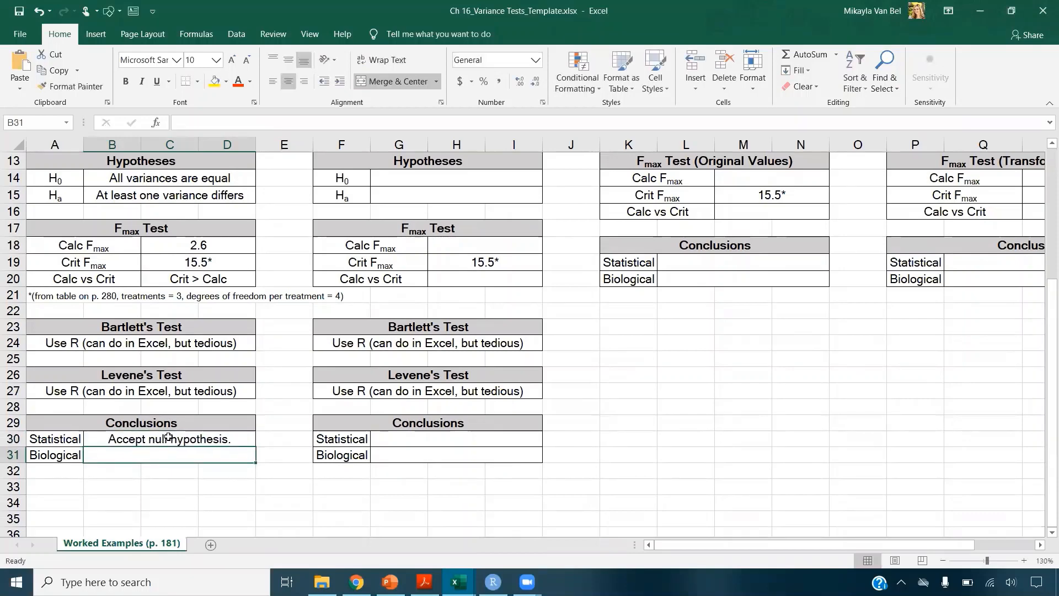
{"action": "type", "text": "Variances are all equal."}
{"action": "key", "text": "ctrl+Return"}
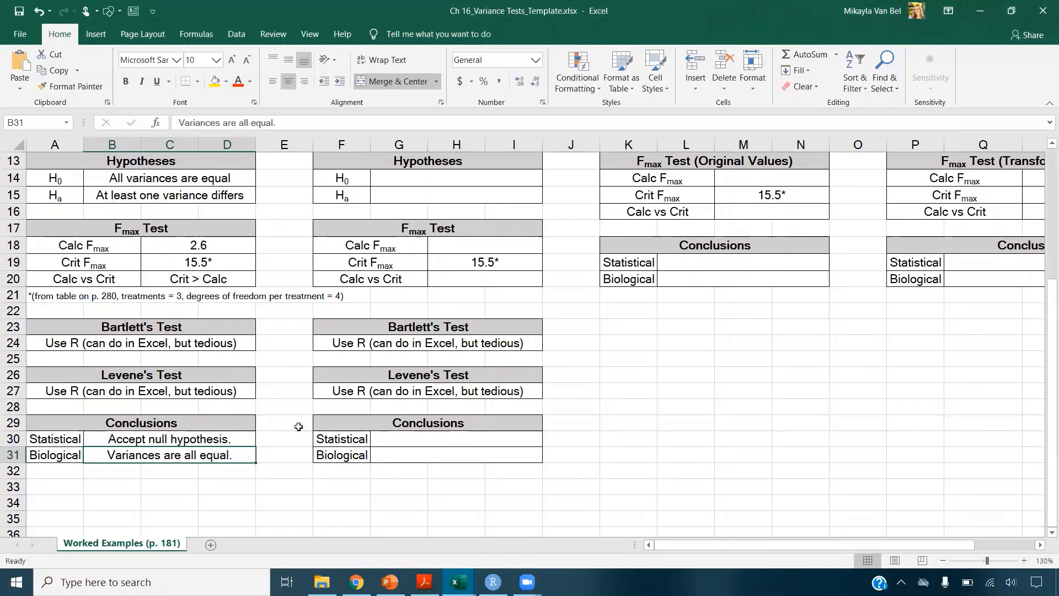
- Switch to RStudio, add the comment "#Transformations:" on line 10 after a blank line, then add Data below it and run that line
{"action": "left_click", "coordinate": [493, 581]}
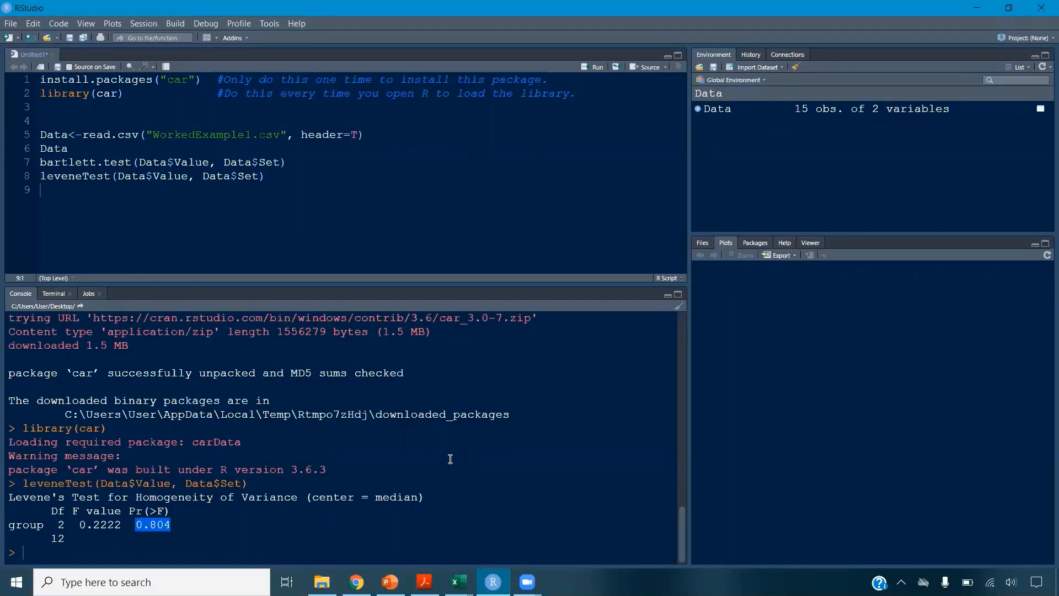
{"action": "left_click", "coordinate": [217, 232]}
{"action": "key", "text": "Return"}
{"action": "type", "text": "#"}
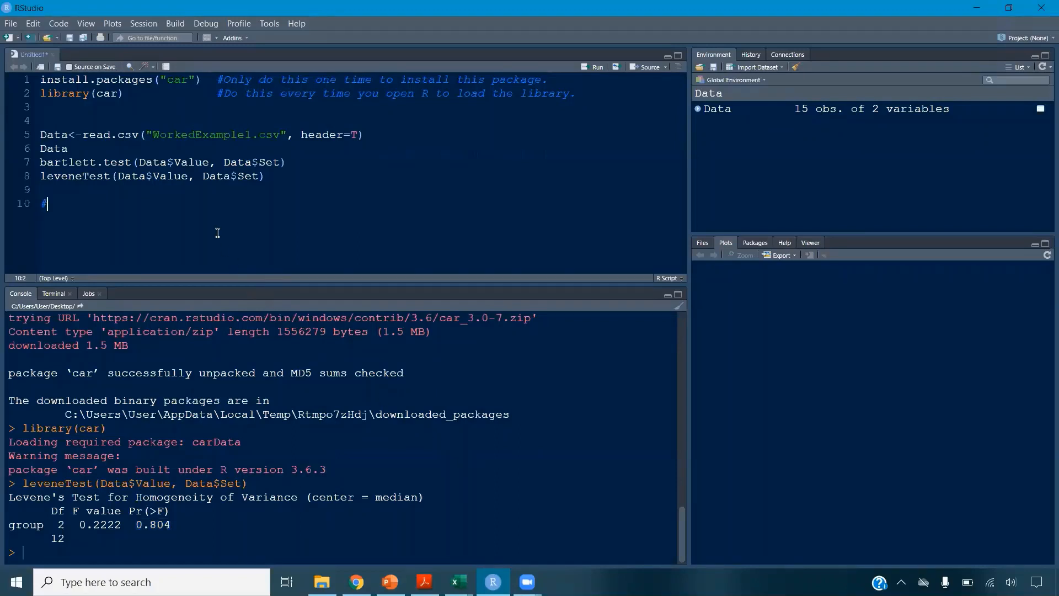
{"action": "type", "text": "Transformations:"}
{"action": "key", "text": "Return"}
{"action": "type", "text": "Data"}
{"action": "key", "text": "ctrl+Return"}
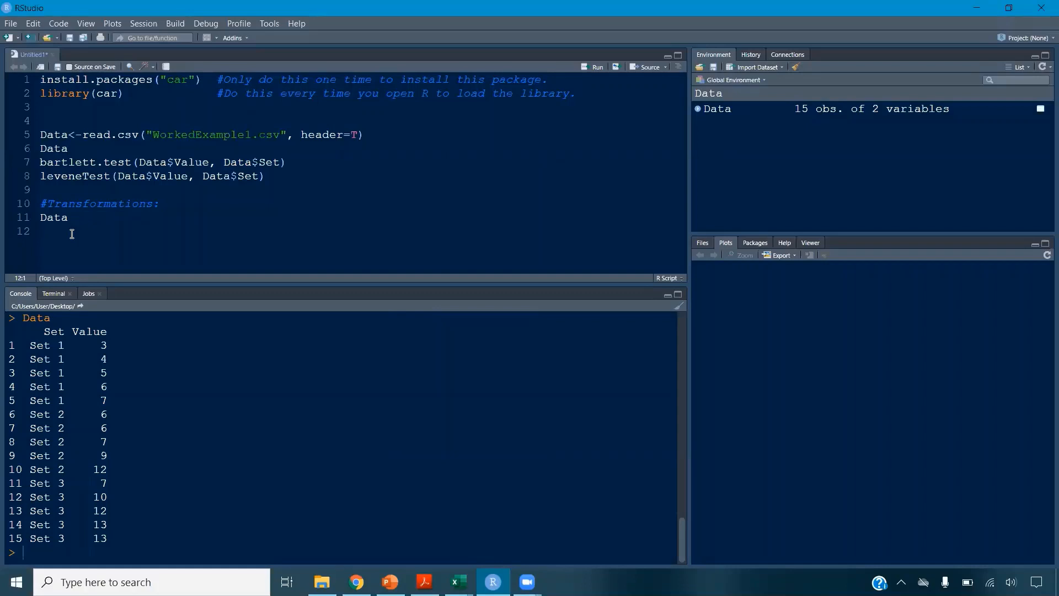
- Add Data$LogValue<-log10(Data$Value) on line 12, run it, and rerun the Data line above to print the updated table
{"action": "type", "text": "Data$"}
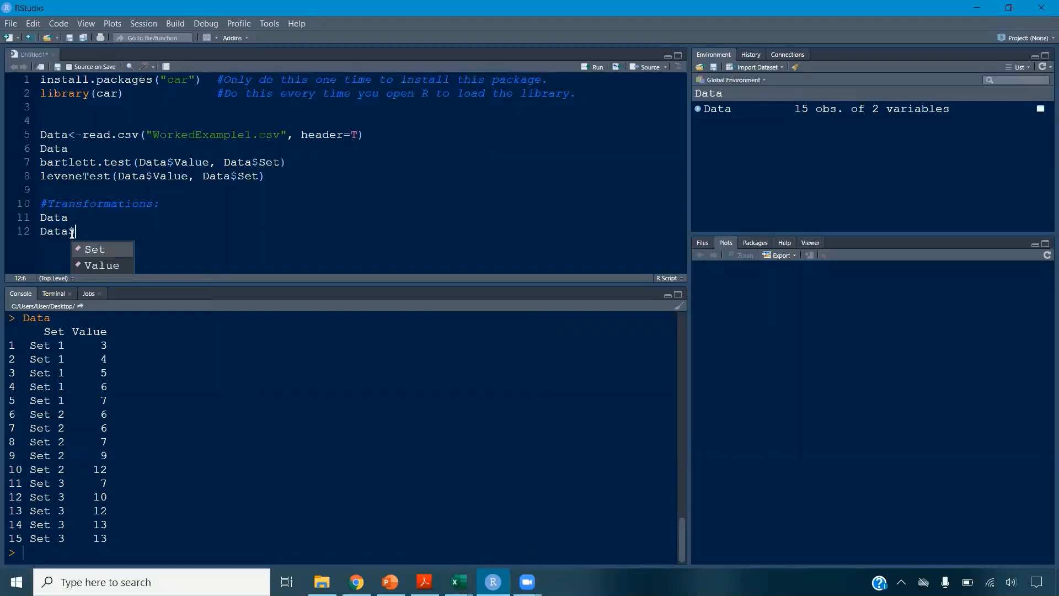
{"action": "type", "text": "Logv"}
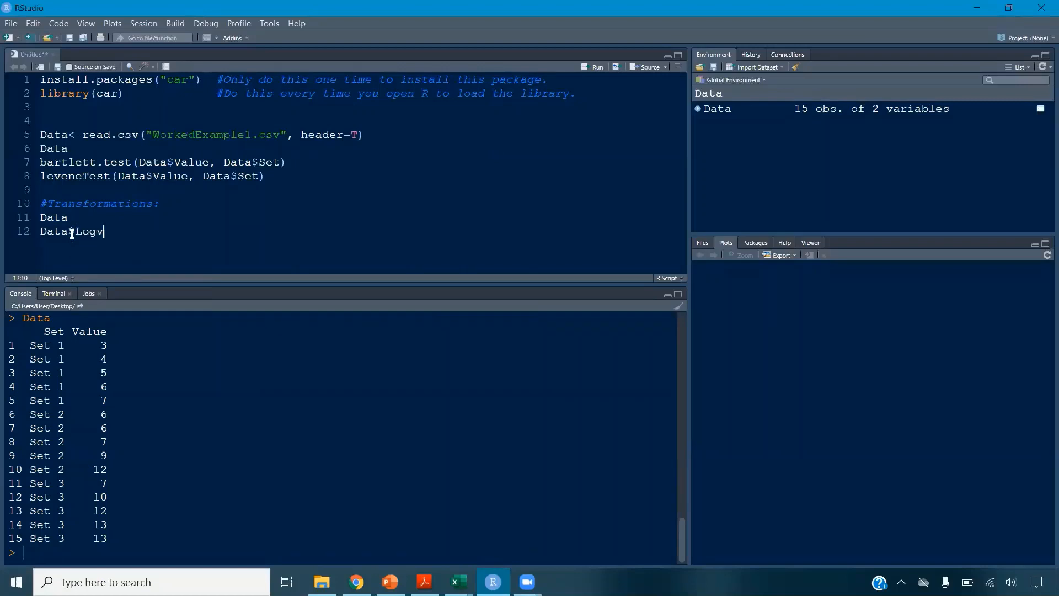
{"action": "key", "text": "BackSpace"}
{"action": "type", "text": "Value"}
{"action": "type", "text": "<-log10(Data"}
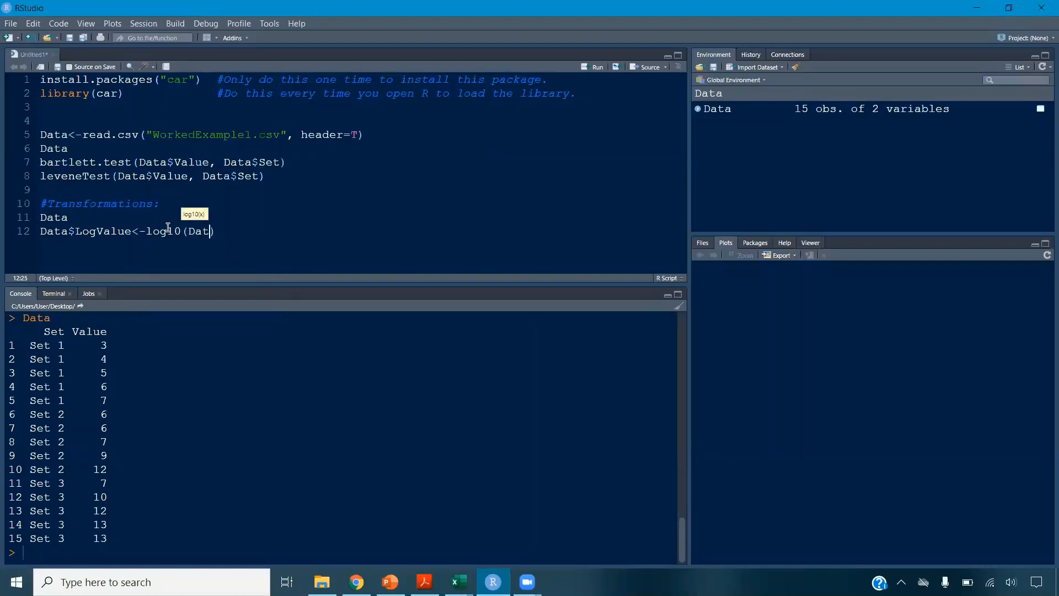
{"action": "type", "text": "$Value"}
{"action": "key", "text": "ctrl+Return"}
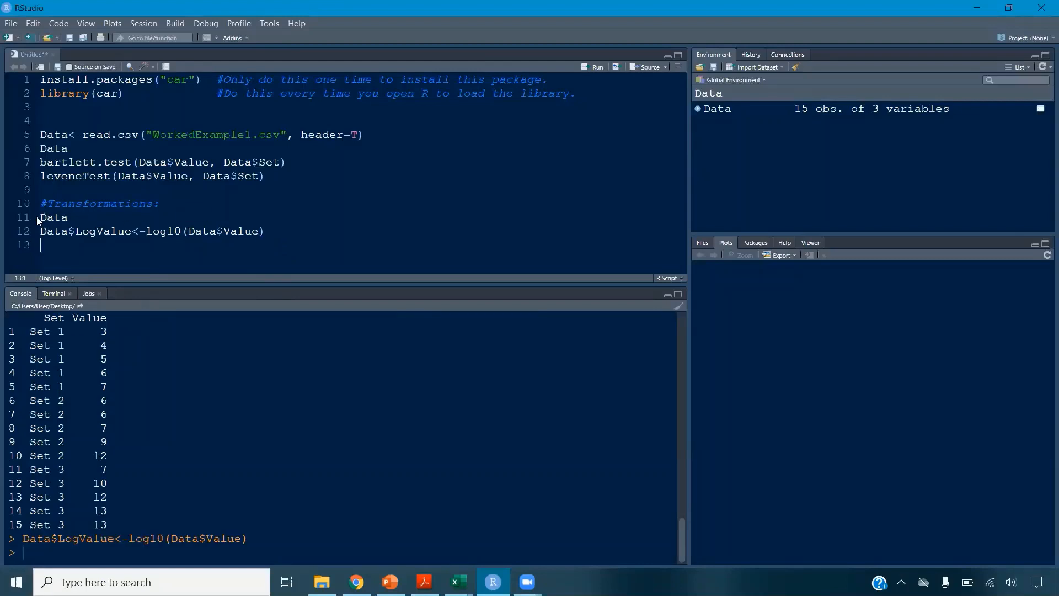
{"action": "key", "text": "ctrl+Return"}
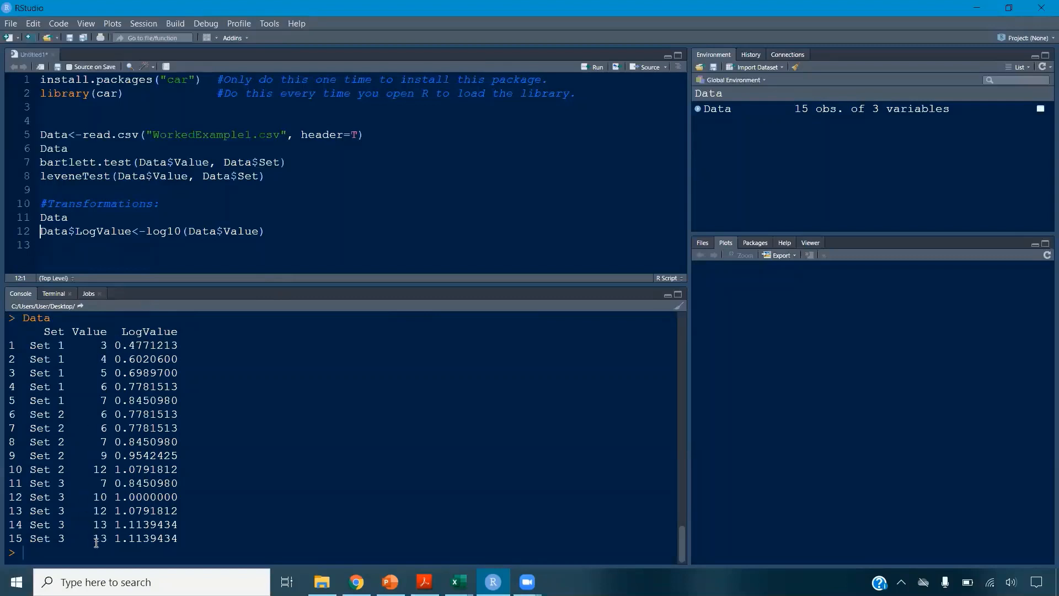
- Add the natural-log transformation Data$LnValue<-log(Data$Value) on line 13 and run it
{"action": "left_click", "coordinate": [115, 250]}
{"action": "type", "text": "Data#"}
{"action": "key", "text": "BackSpace"}
{"action": "type", "text": "$LnValue<-"}
{"action": "double_click", "coordinate": [86, 246]}
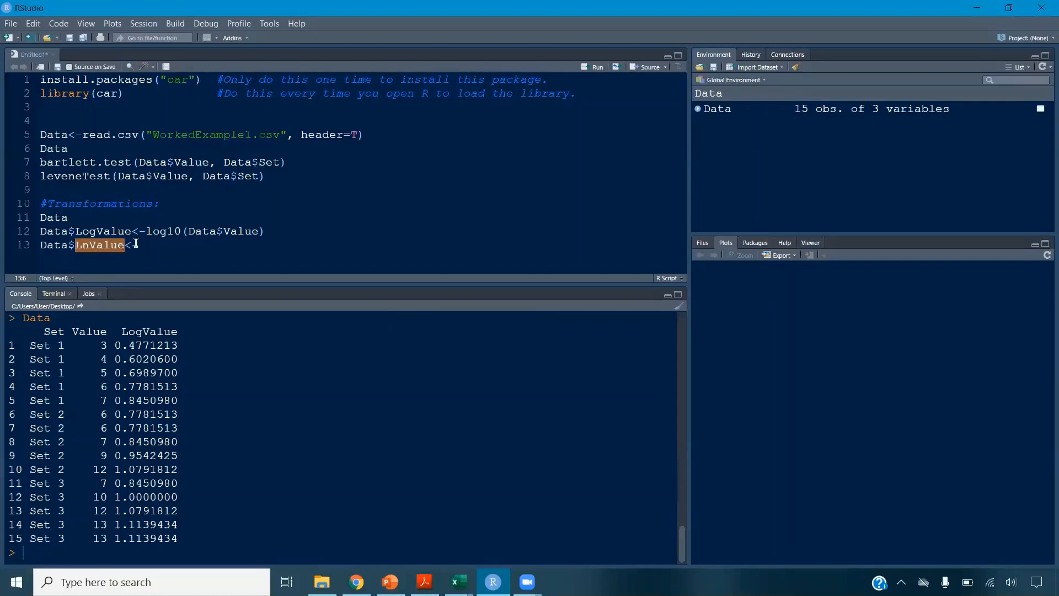
{"action": "left_click", "coordinate": [162, 248]}
{"action": "type", "text": "log"}
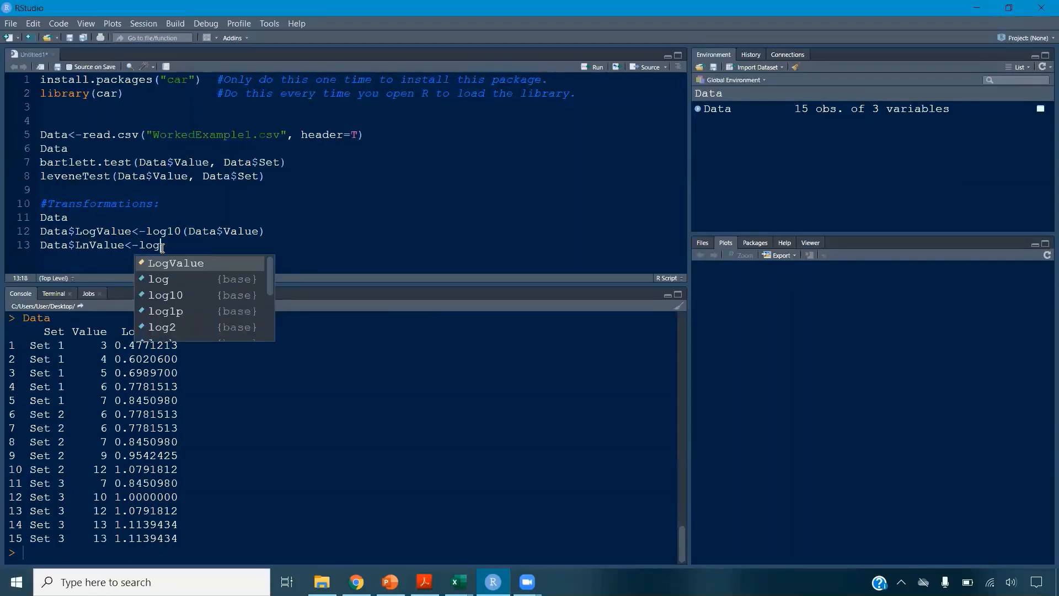
{"action": "type", "text": "(Da"}
{"action": "type", "text": "ta$Val"}
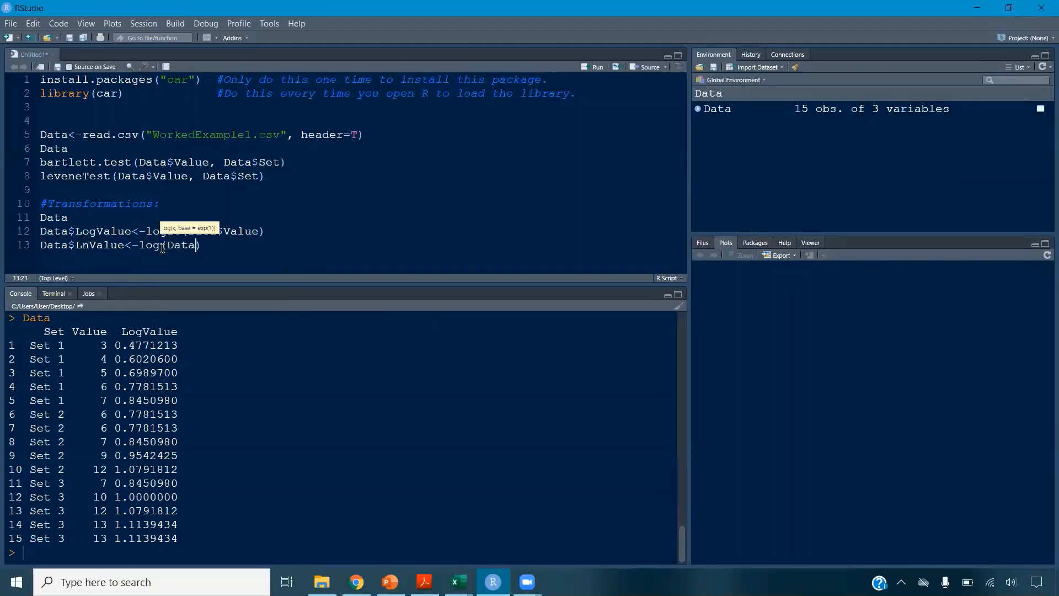
{"action": "key", "text": "Tab"}
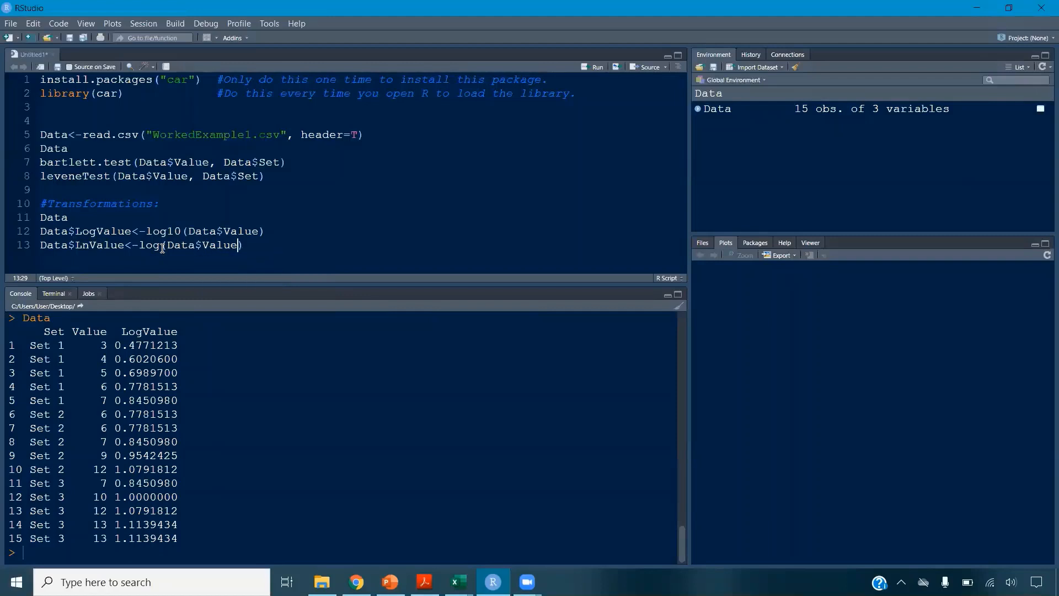
{"action": "key", "text": "ctrl+Return"}
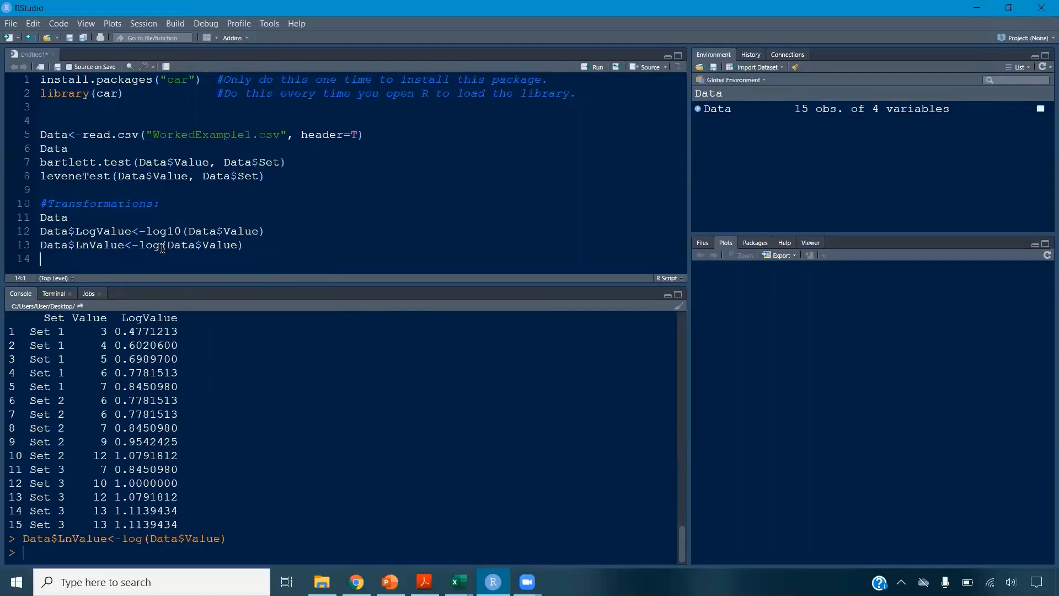
- Add the square-root transformation Data$SqrtValue<-sqrt(Data$Value) on line 14 and run it
{"action": "type", "text": "Data$S"}
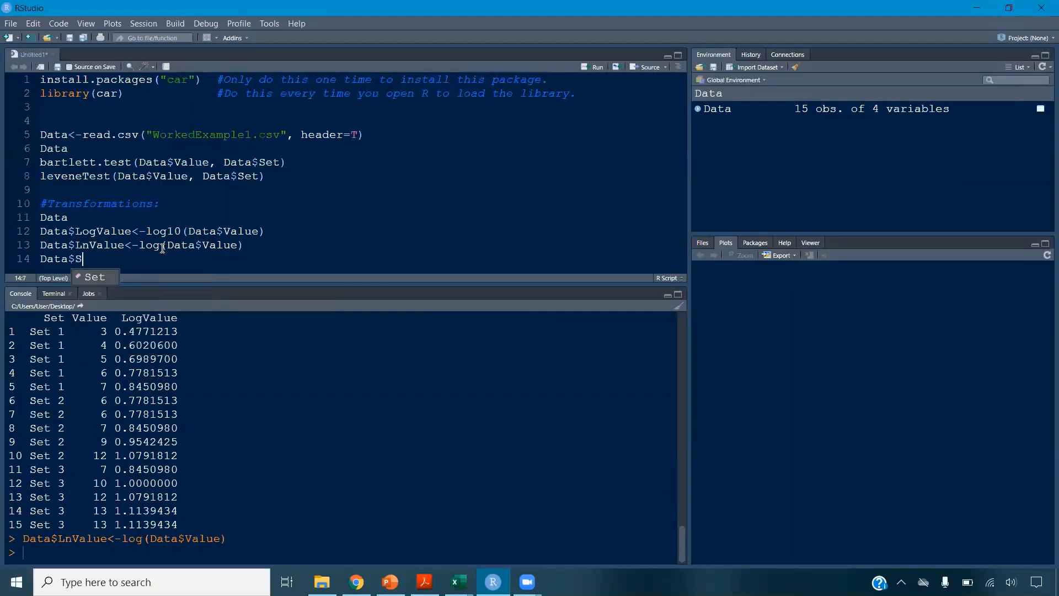
{"action": "type", "text": "qrtValue<-"}
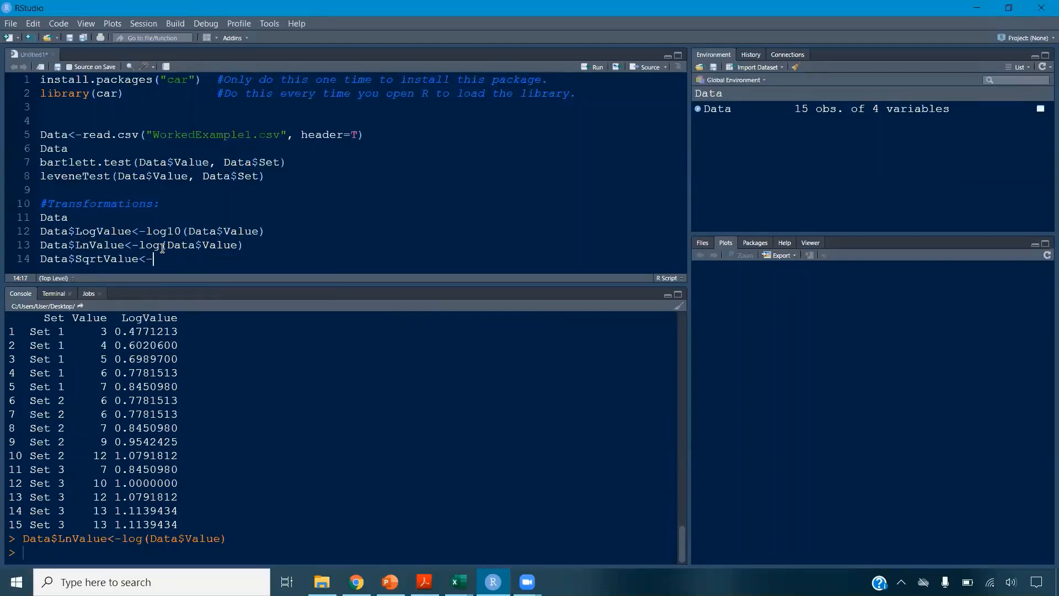
{"action": "type", "text": "sqrt"}
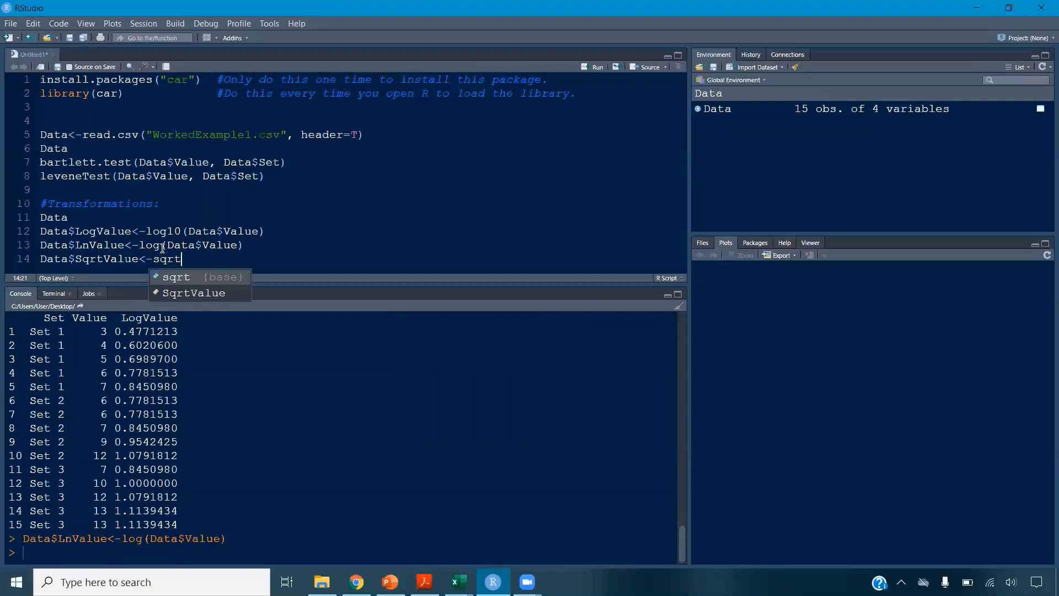
{"action": "type", "text": "(Data$V"}
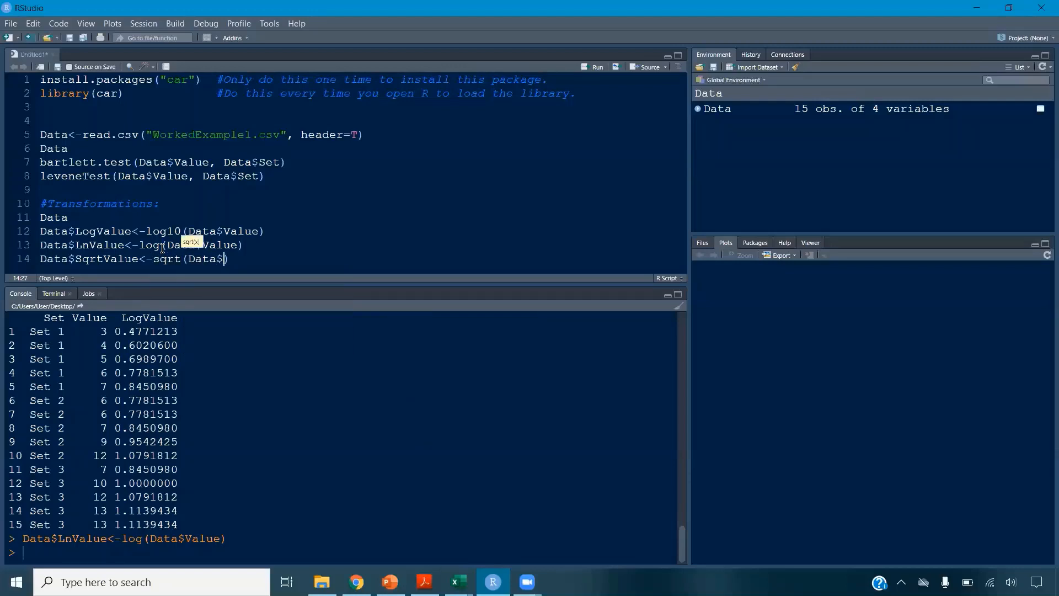
{"action": "type", "text": "alue"}
{"action": "key", "text": "ctrl+Return"}
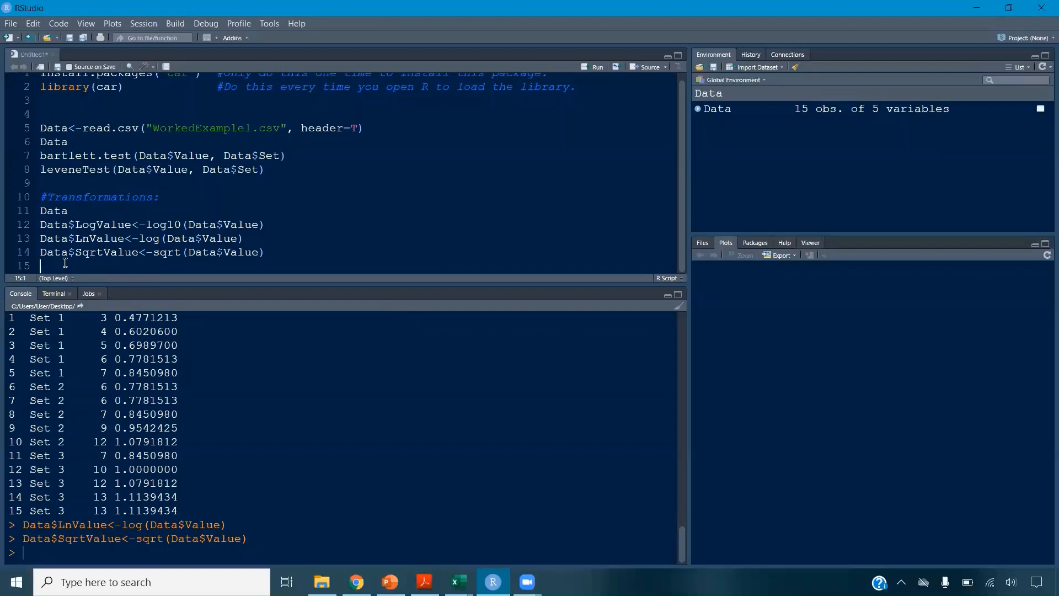
- Add and run the inverse transformation Data$InverseValue<-1/Data$Value on line 15, and add and run Data on line 16 to print the table
{"action": "type", "text": "Data$InverseValue<"}
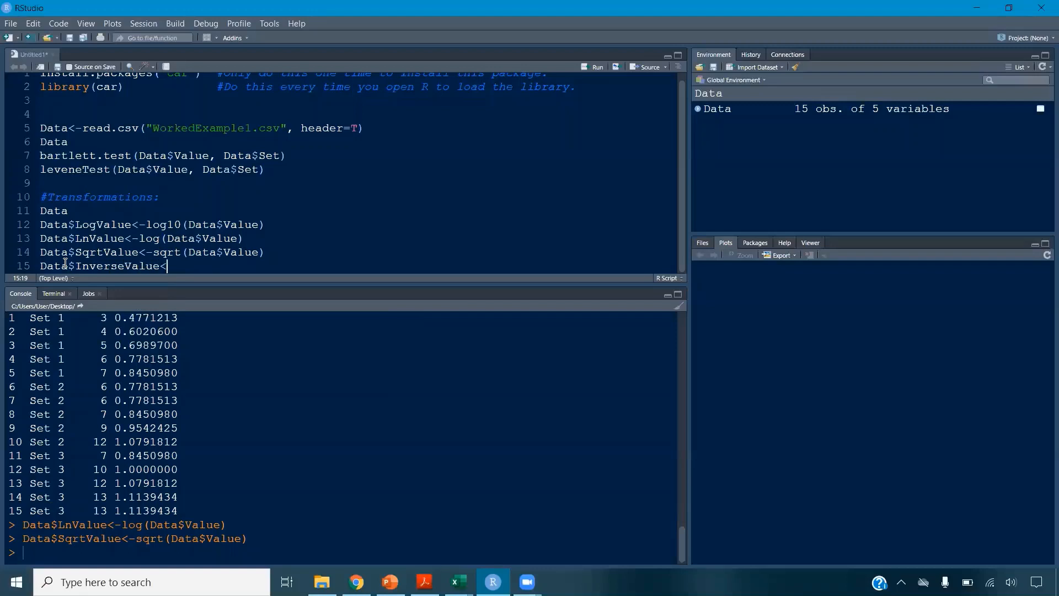
{"action": "type", "text": "-1/Data"}
{"action": "type", "text": "$Value"}
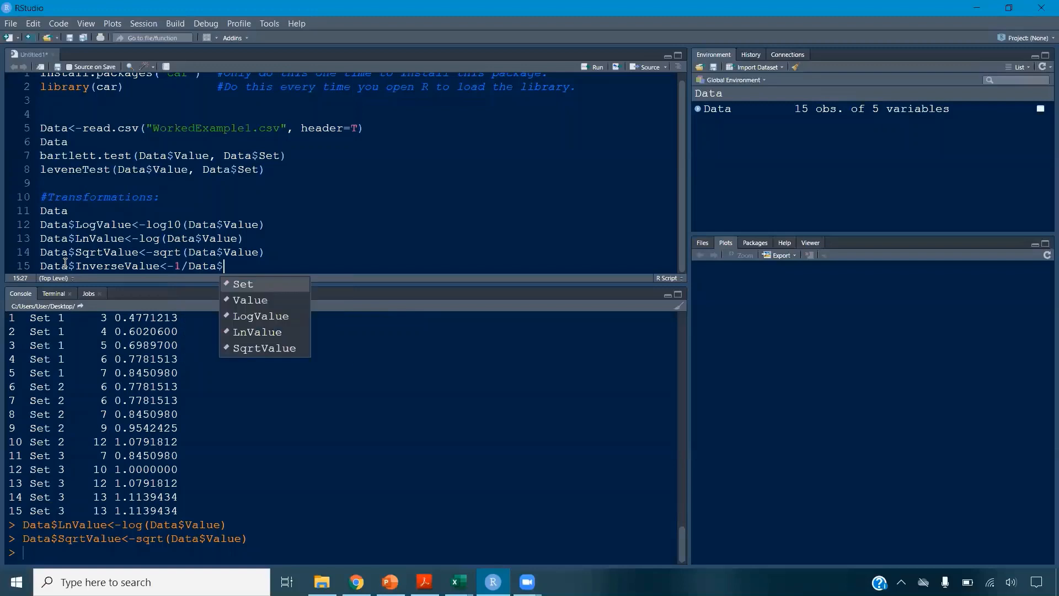
{"action": "key", "text": "ctrl+Return"}
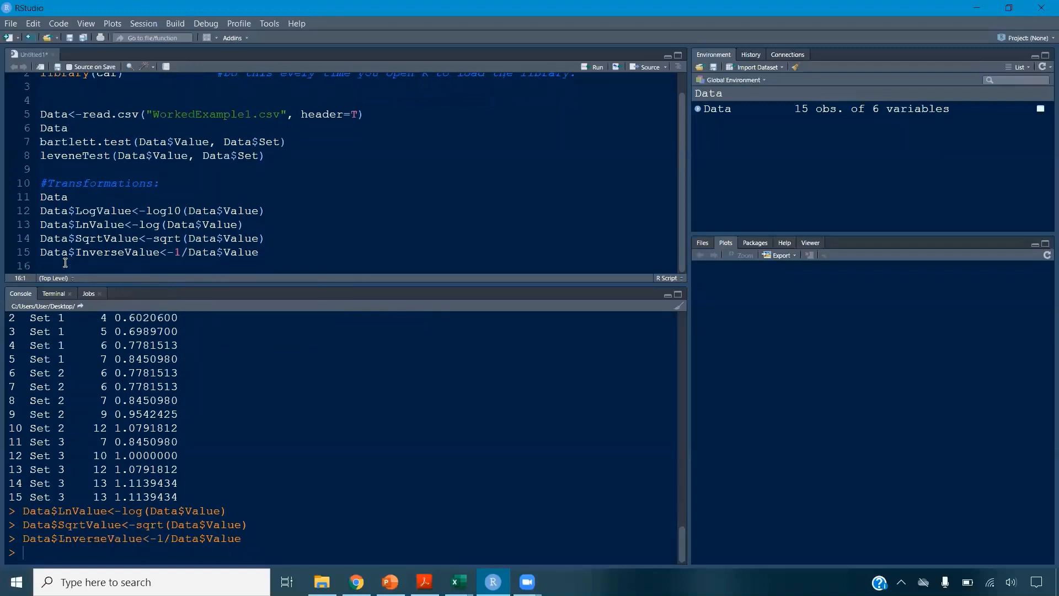
{"action": "type", "text": "Data"}
{"action": "key", "text": "ctrl+Return"}
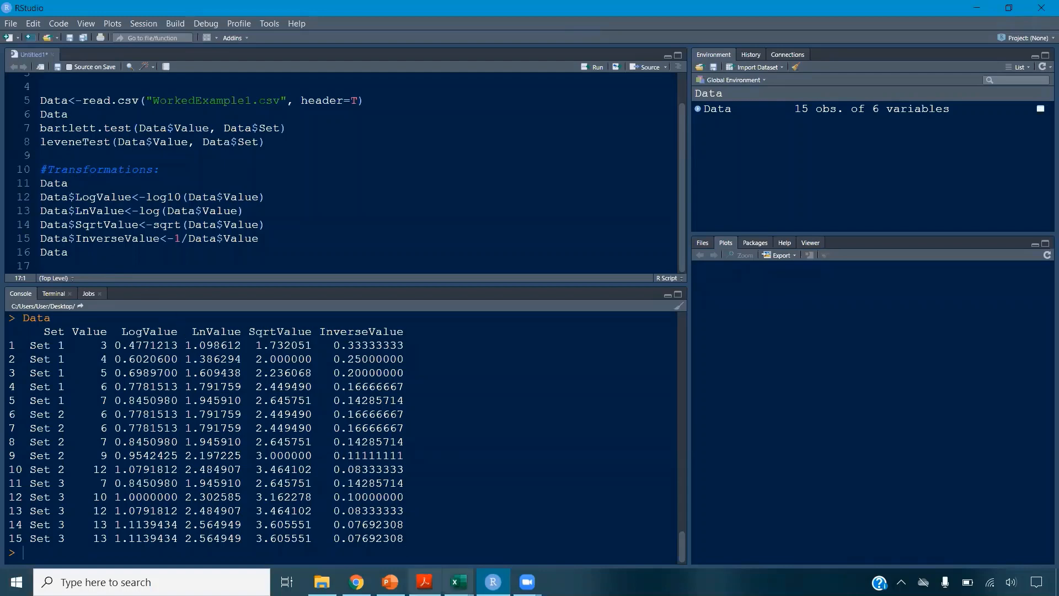
- Switch to the Excel variance tests workbook and copy Worked Example 1's null and alternative hypotheses into Worked Example 2's Hypotheses table
{"action": "mouse_move", "coordinate": [445, 580]}
{"action": "left_click", "coordinate": [419, 546]}
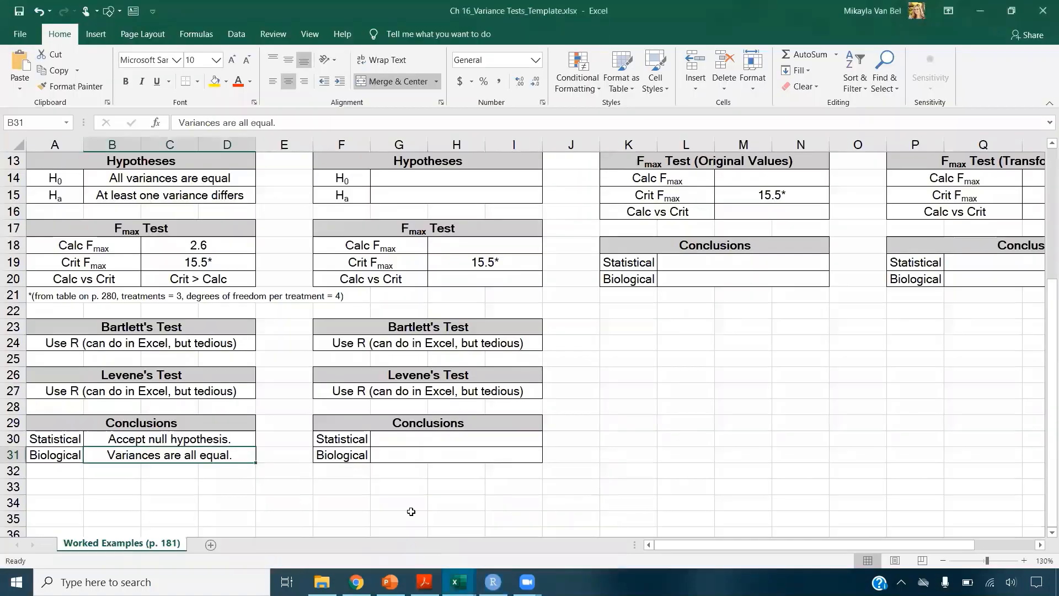
{"action": "scroll", "coordinate": [414, 382], "scroll_direction": "up", "scroll_amount": 2}
{"action": "scroll", "coordinate": [415, 382], "scroll_direction": "up", "scroll_amount": 2}
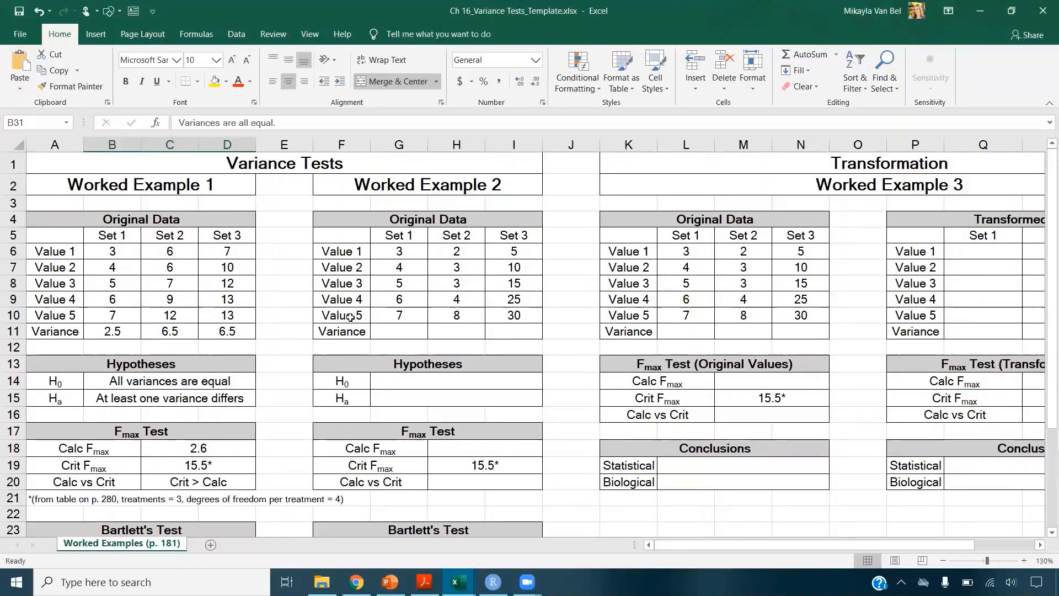
{"action": "left_click_drag", "start_coordinate": [206, 383], "coordinate": [206, 396]}
{"action": "key", "text": "ctrl+c"}
{"action": "left_click", "coordinate": [418, 384]}
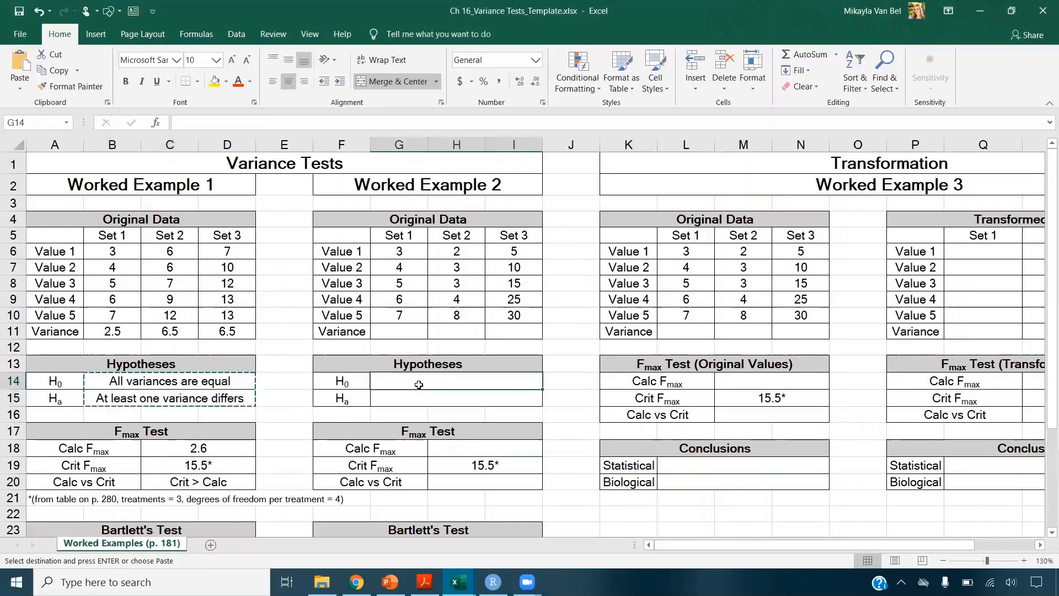
{"action": "key", "text": "ctrl+v"}
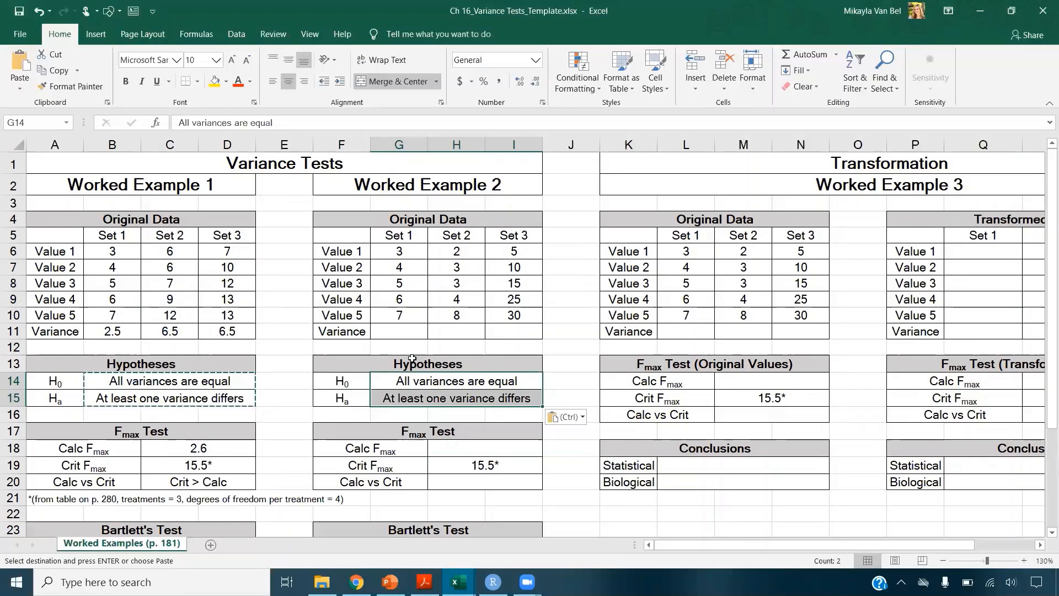
- Calculate Worked Example 2's Set 1 variance in G11 with =VAR.S(G6:G10) and fill the formula across to Set 3
{"action": "left_click", "coordinate": [411, 334]}
{"action": "type", "text": "=VAR.S("}
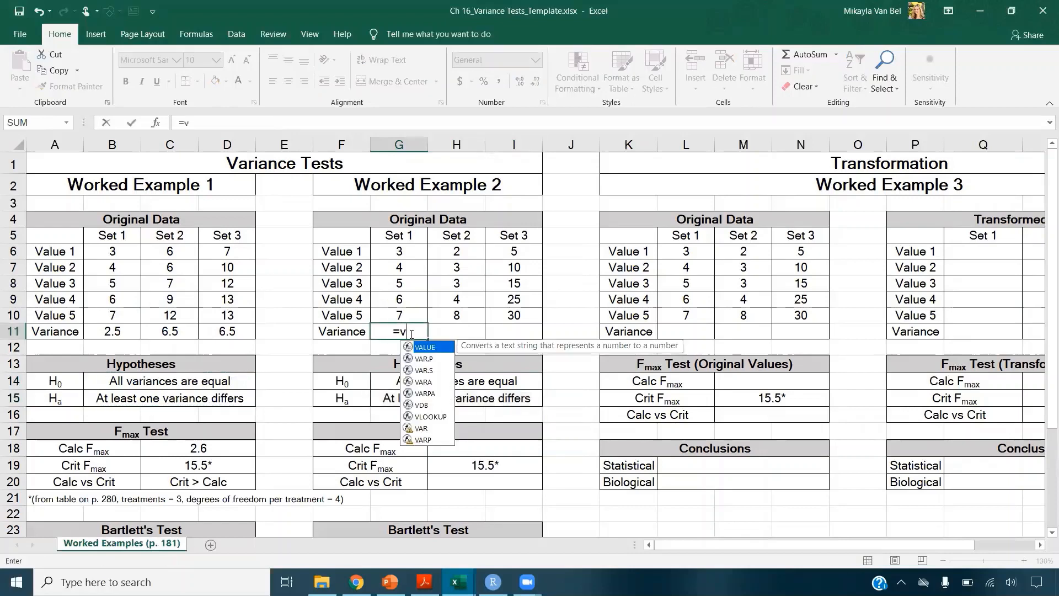
{"action": "left_click_drag", "start_coordinate": [398, 257], "coordinate": [523, 347]}
{"action": "key", "text": "Tab"}
{"action": "left_click", "coordinate": [417, 331]}
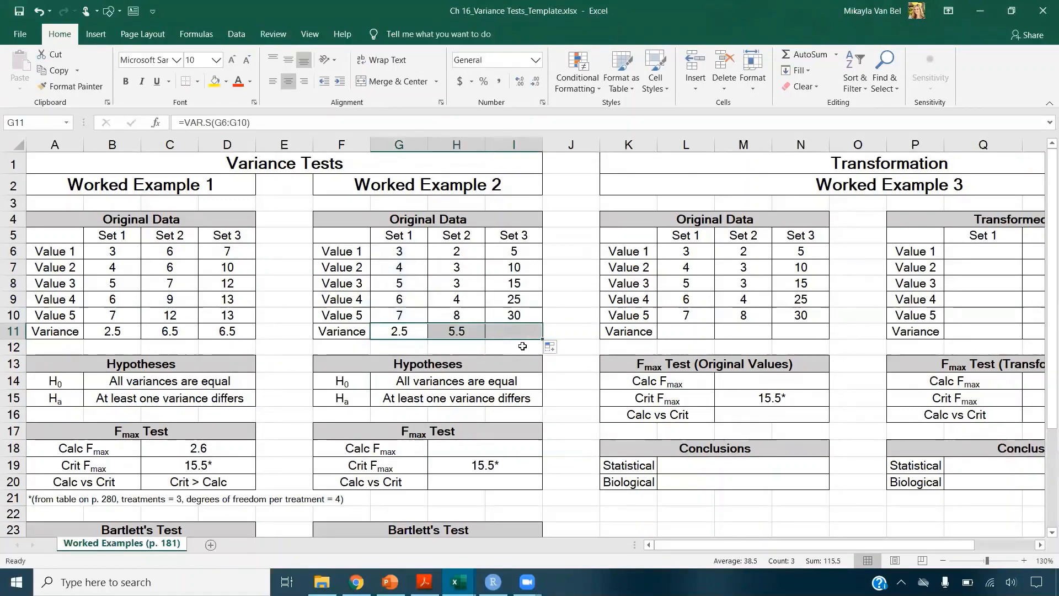
- Calculate Worked Example 2's Fmax in H18 with =MAX(G11:I11)/MIN(G11:I11)
{"action": "left_click", "coordinate": [493, 450]}
{"action": "type", "text": "=max"}
{"action": "key", "text": "Tab"}
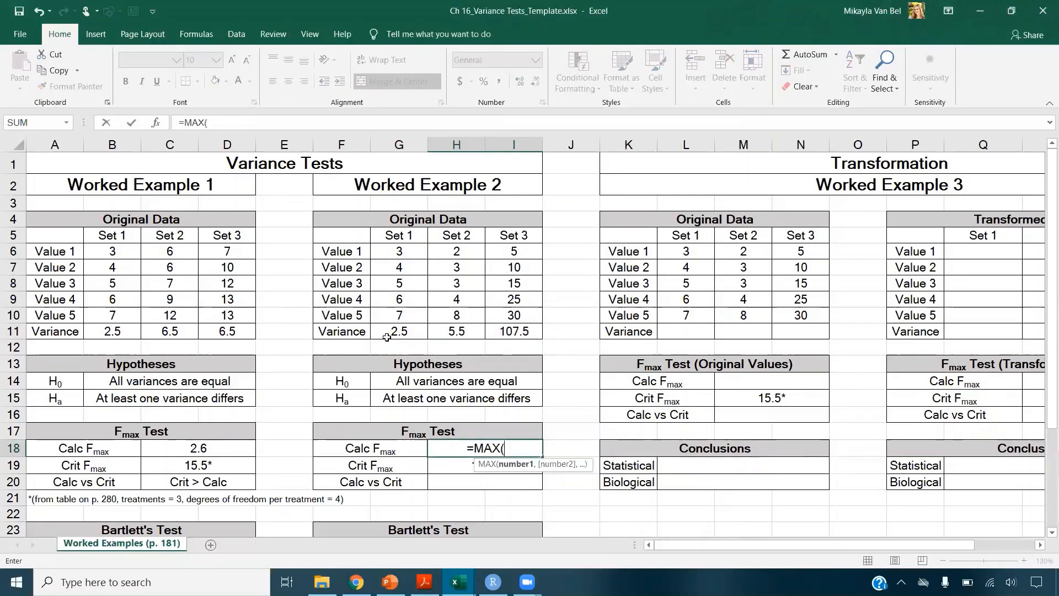
{"action": "left_click_drag", "start_coordinate": [386, 338], "coordinate": [528, 332]}
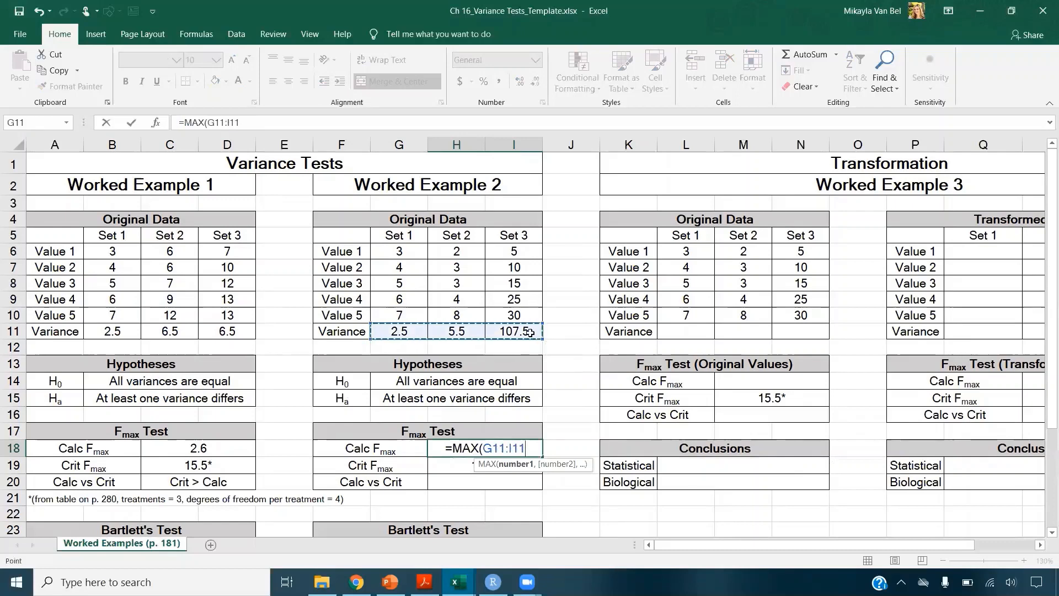
{"action": "type", "text": ")/min"}
{"action": "key", "text": "Tab"}
{"action": "left_click", "coordinate": [396, 331]}
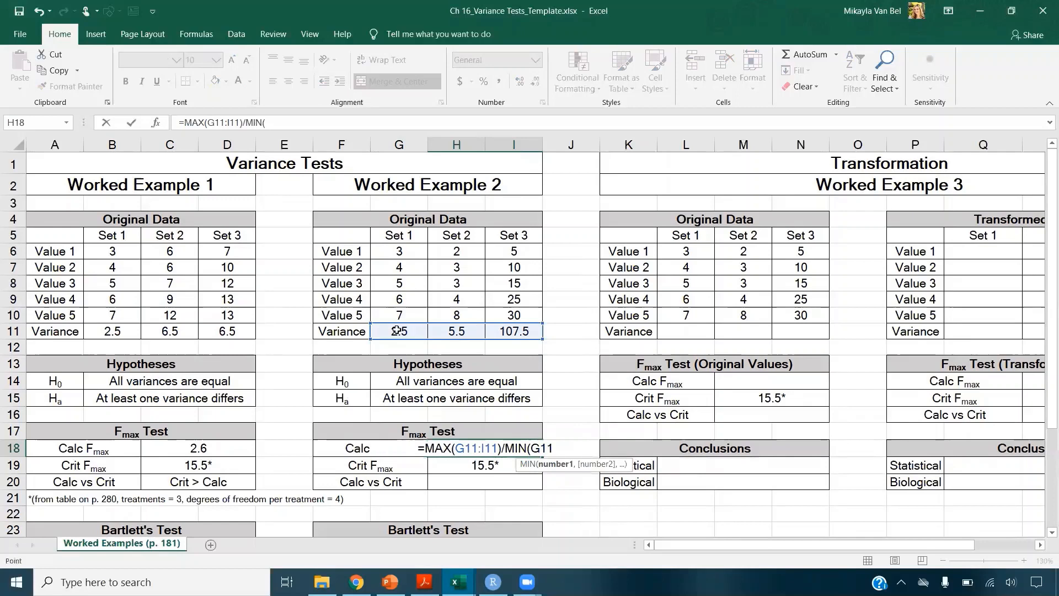
{"action": "left_click_drag", "start_coordinate": [396, 331], "coordinate": [515, 338]}
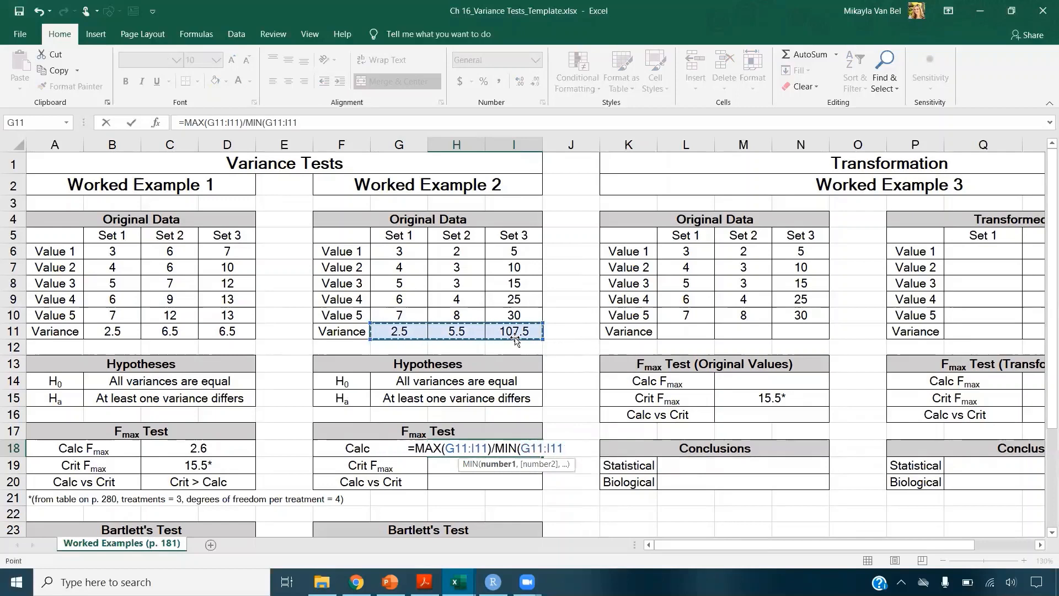
{"action": "key", "text": "Return"}
{"action": "key", "text": "Return"}
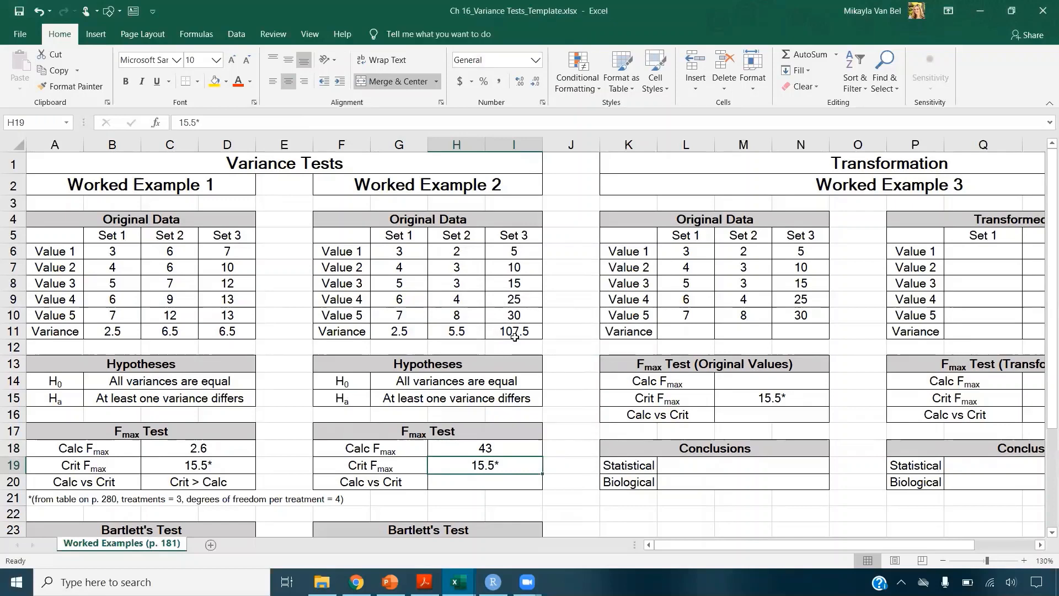
- Record the Calc vs Crit comparison for Worked Example 2 in H20 as "Calc > Crit"
{"action": "key", "text": "Down"}
{"action": "type", "text": "Ca"}
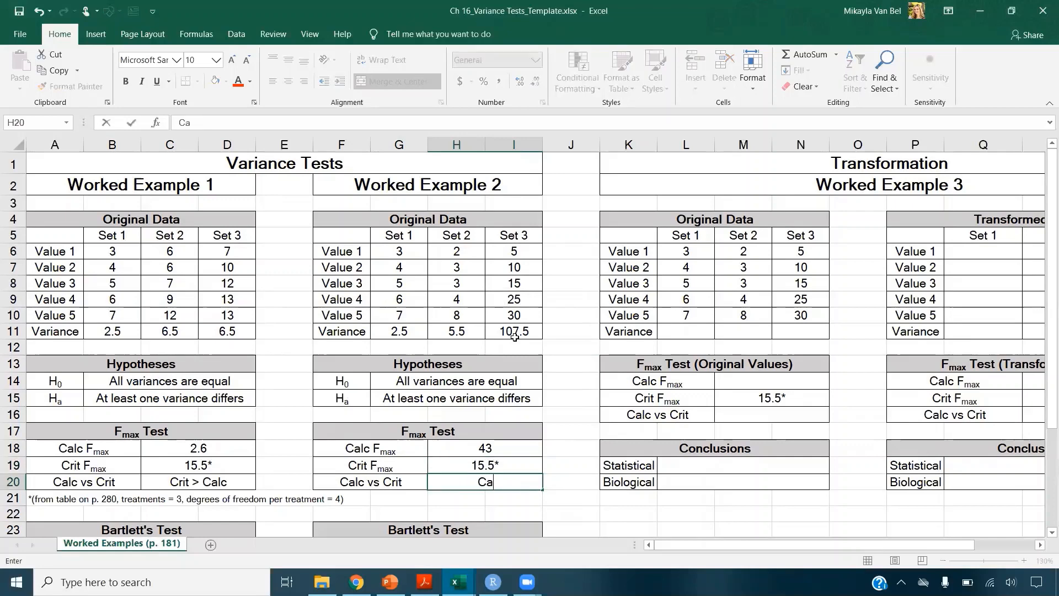
{"action": "type", "text": "lc > Crit"}
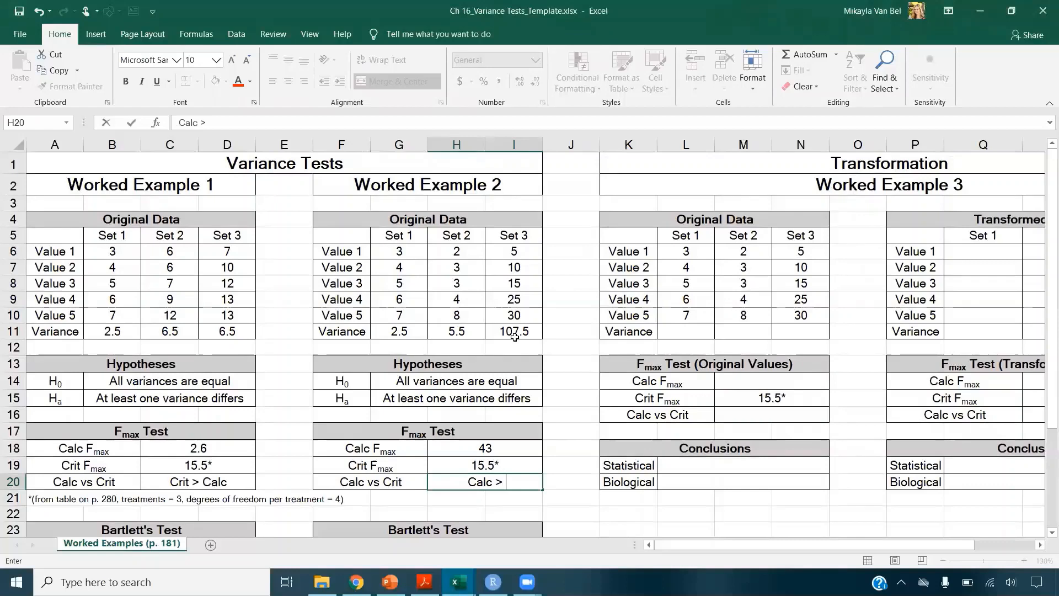
{"action": "key", "text": "ctrl+Return"}
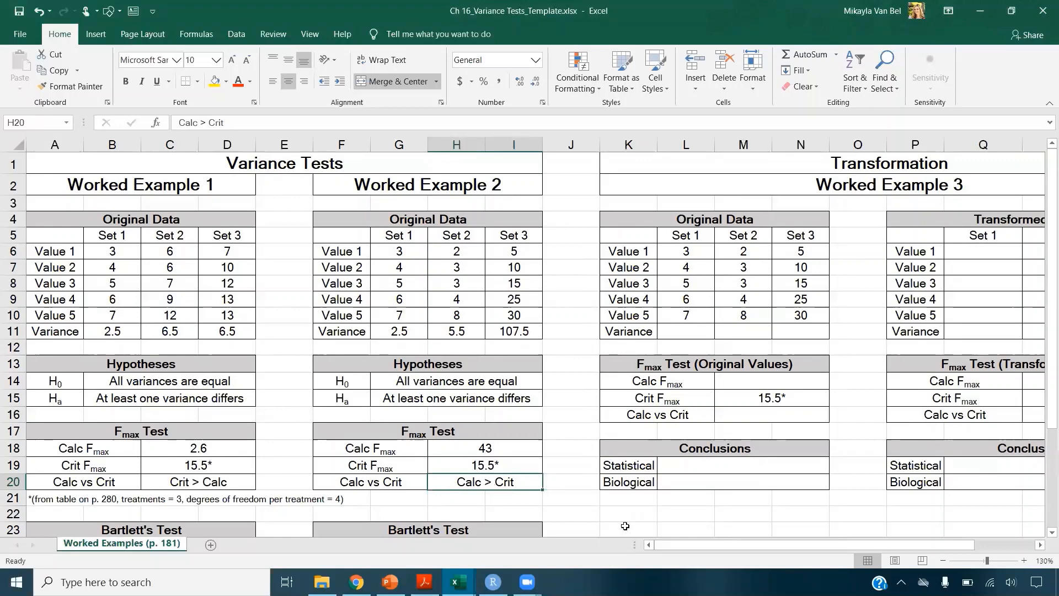
- Enter the square-root transformation =SQRT(G6) for Set 1's Value 1 in Q6 of Worked Example 3's Transformed Values table
{"action": "left_click_drag", "start_coordinate": [703, 549], "coordinate": [760, 553]}
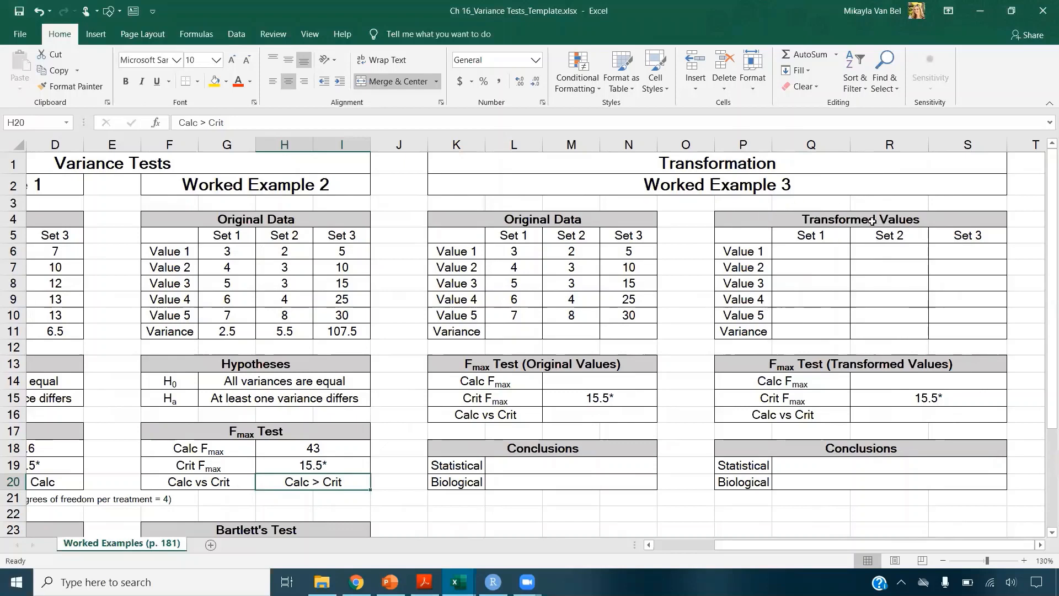
{"action": "left_click", "coordinate": [830, 248]}
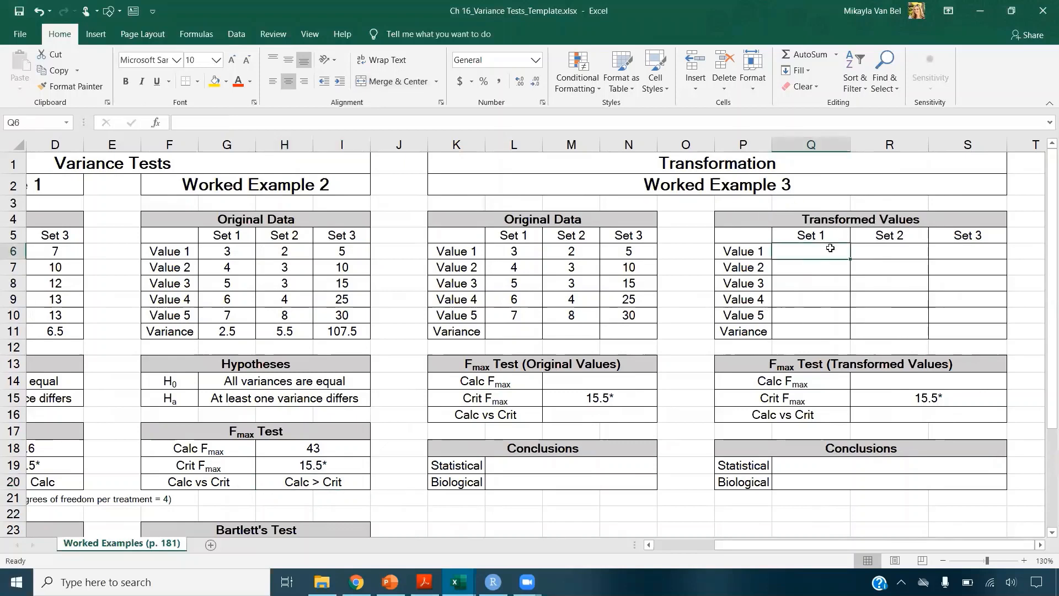
{"action": "type", "text": "=sqrt"}
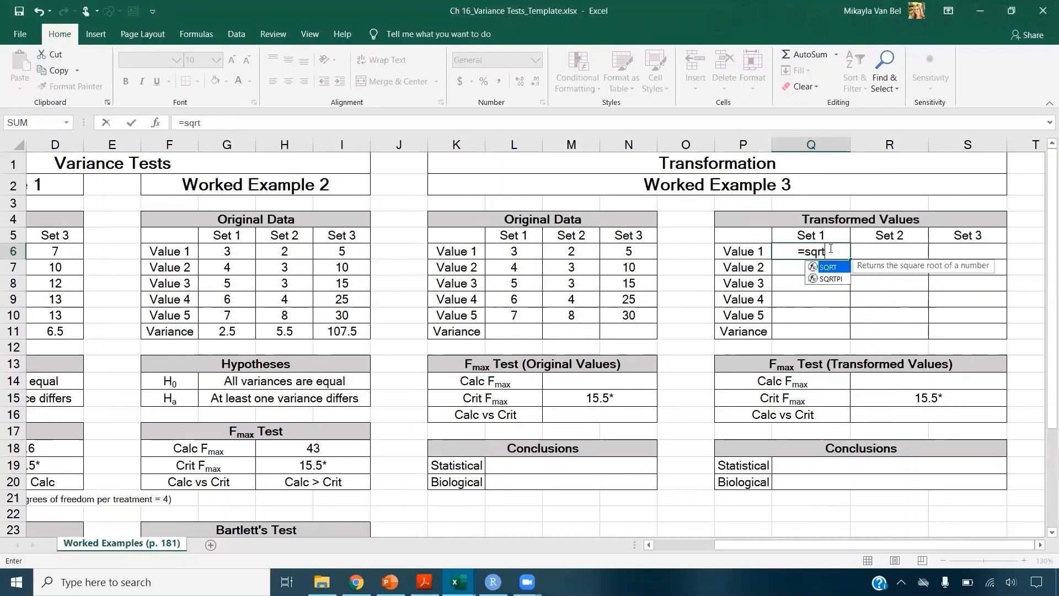
{"action": "key", "text": "Tab"}
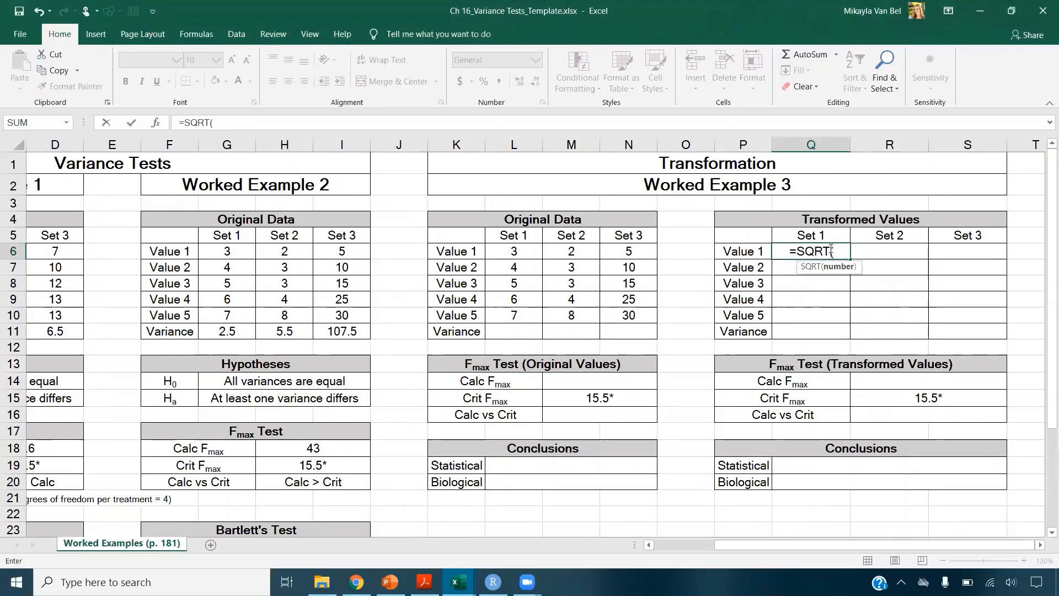
{"action": "left_click", "coordinate": [225, 253]}
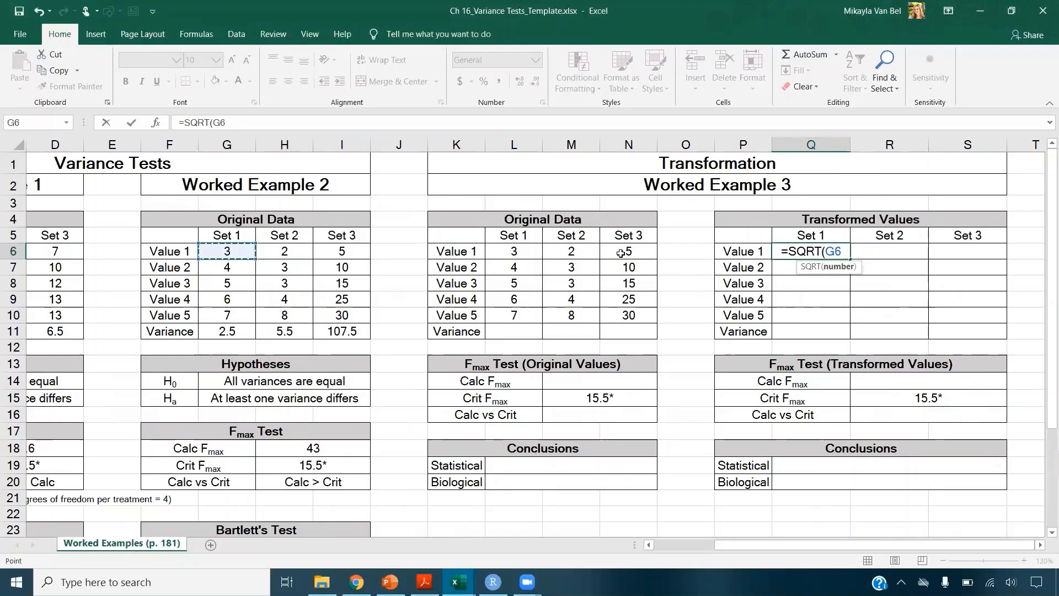
{"action": "key", "text": "Return"}
- Copy the square-root formula in Q6 to the whole Transformed Values range Q6:S10
{"action": "left_click", "coordinate": [837, 251]}
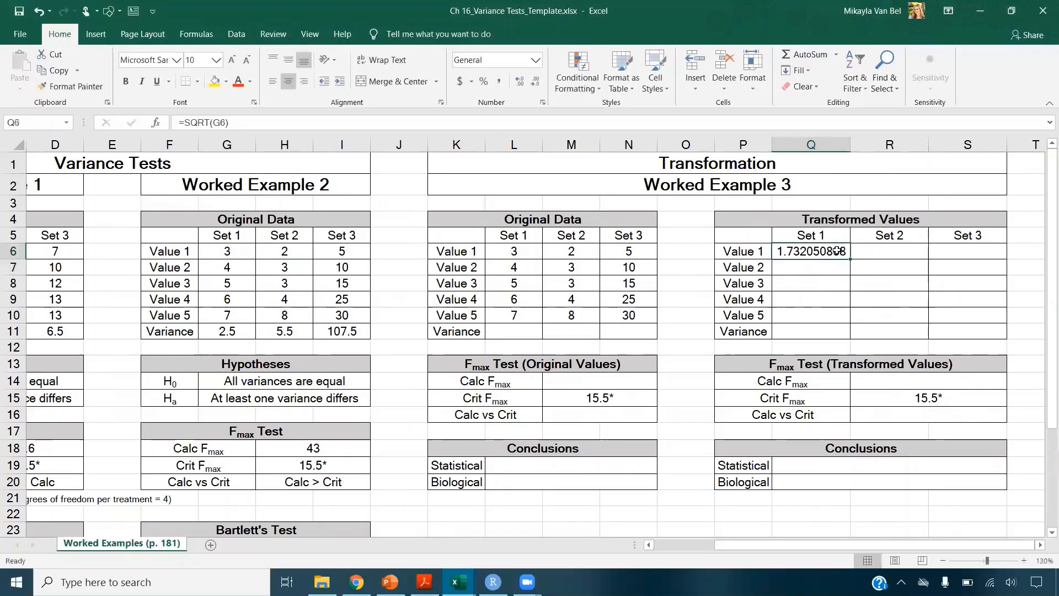
{"action": "key", "text": "ctrl+c"}
{"action": "left_click", "coordinate": [973, 319], "text": "shift"}
{"action": "key", "text": "ctrl+v"}
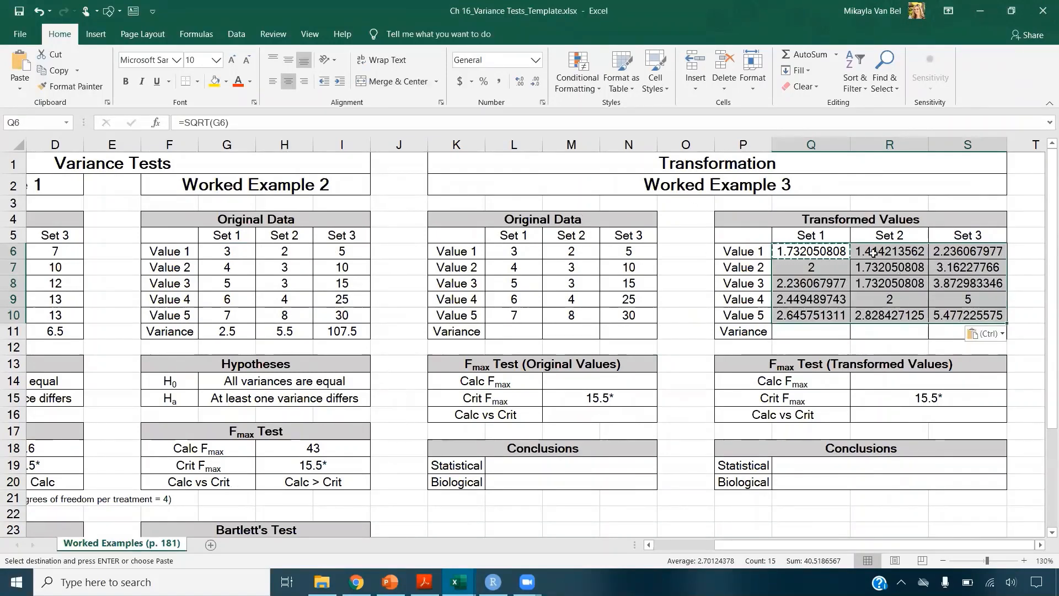
- Check which source cell the square-root formula in R8 refers to
{"action": "left_click", "coordinate": [864, 279]}
{"action": "left_click", "coordinate": [256, 118]}
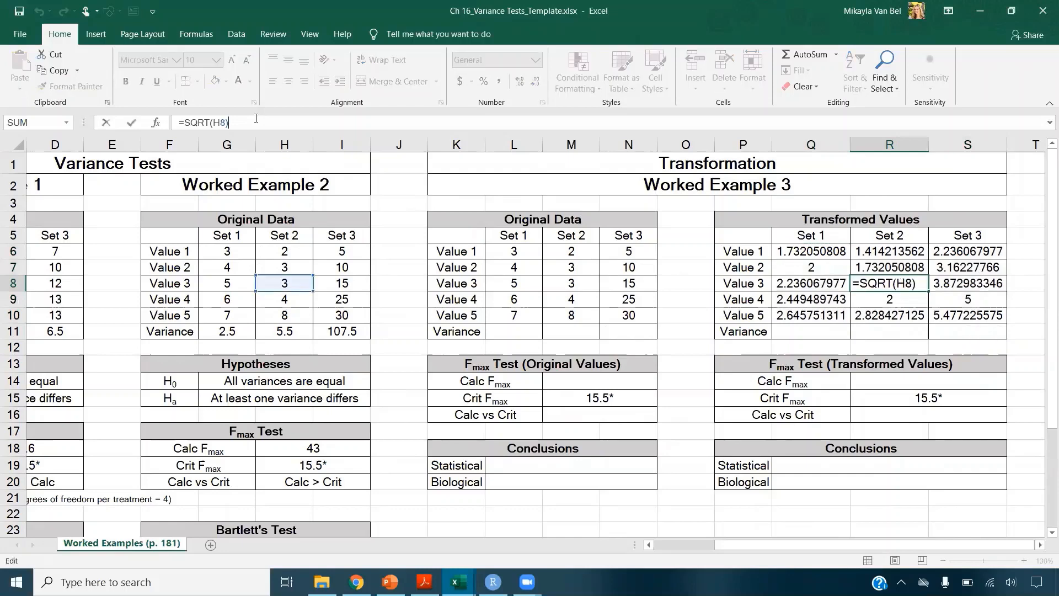
{"action": "key", "text": "Return"}
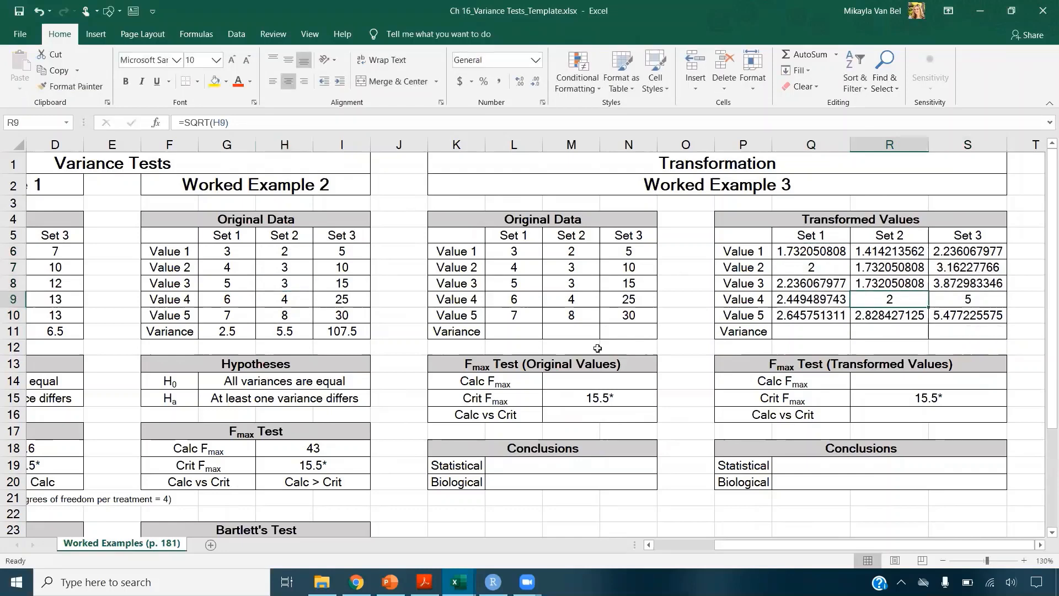
- Calculate the Set 1 variance of the transformed values in Q11 with VAR.S and fill the formula across to S11
{"action": "left_click", "coordinate": [810, 331]}
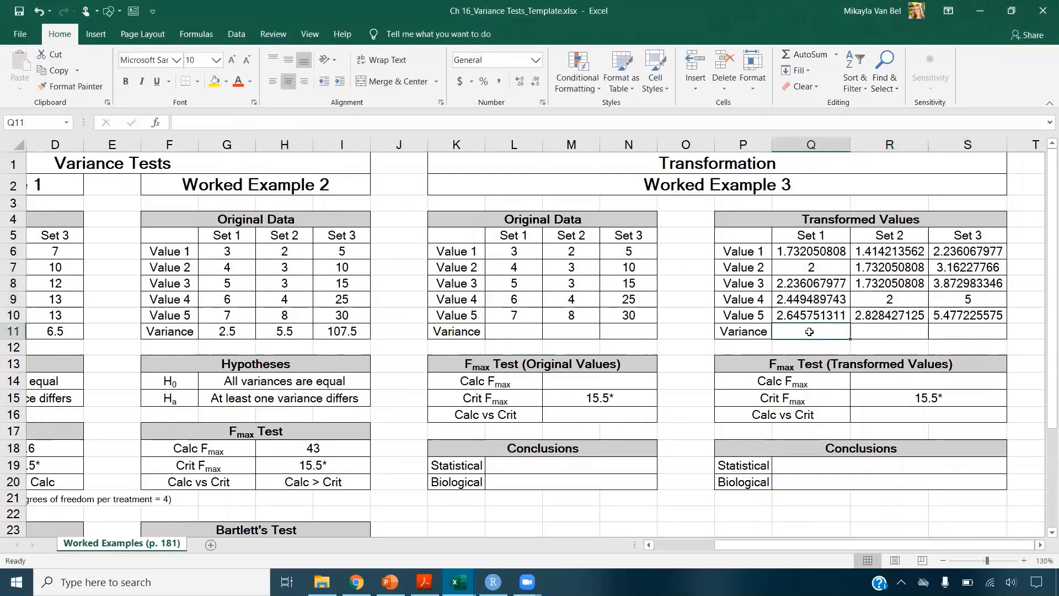
{"action": "type", "text": "=var."}
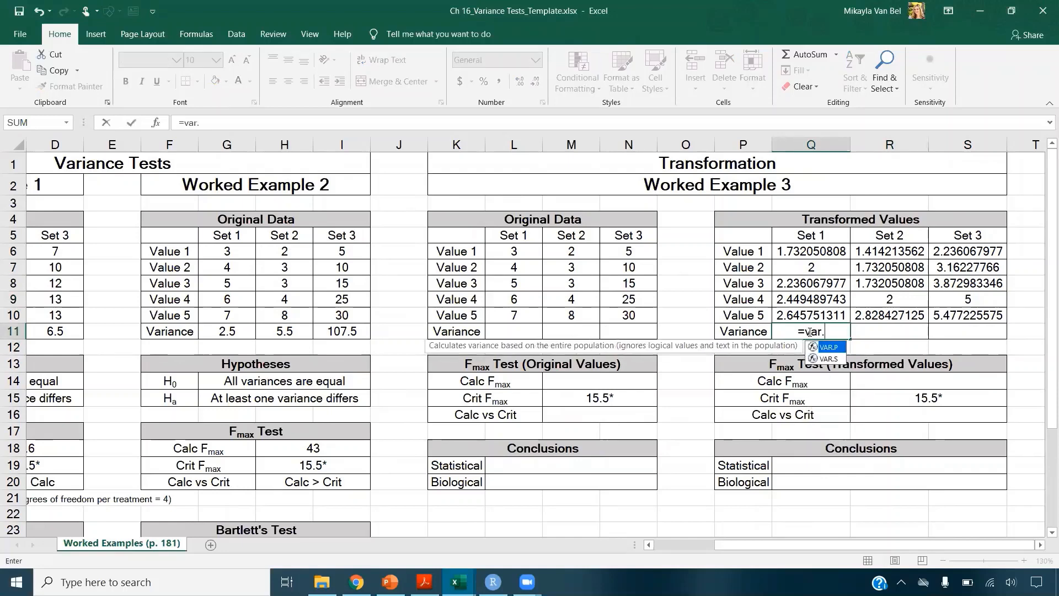
{"action": "double_click", "coordinate": [827, 359]}
{"action": "left_click_drag", "start_coordinate": [817, 251], "coordinate": [970, 337]}
{"action": "type", "text": ")"}
{"action": "key", "text": "Tab"}
{"action": "left_click", "coordinate": [831, 333]}
- Calculate Fmax for the transformed values in R14 with =MAX(Q11:S11)/MIN(Q11:S11)
{"action": "left_click", "coordinate": [905, 380]}
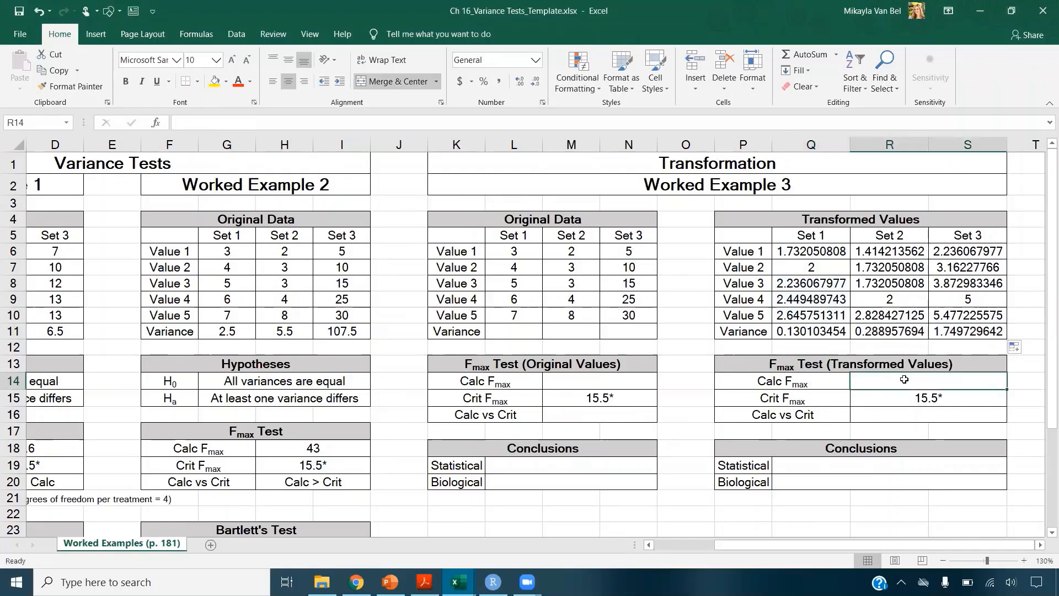
{"action": "type", "text": "=max"}
{"action": "key", "text": "Tab"}
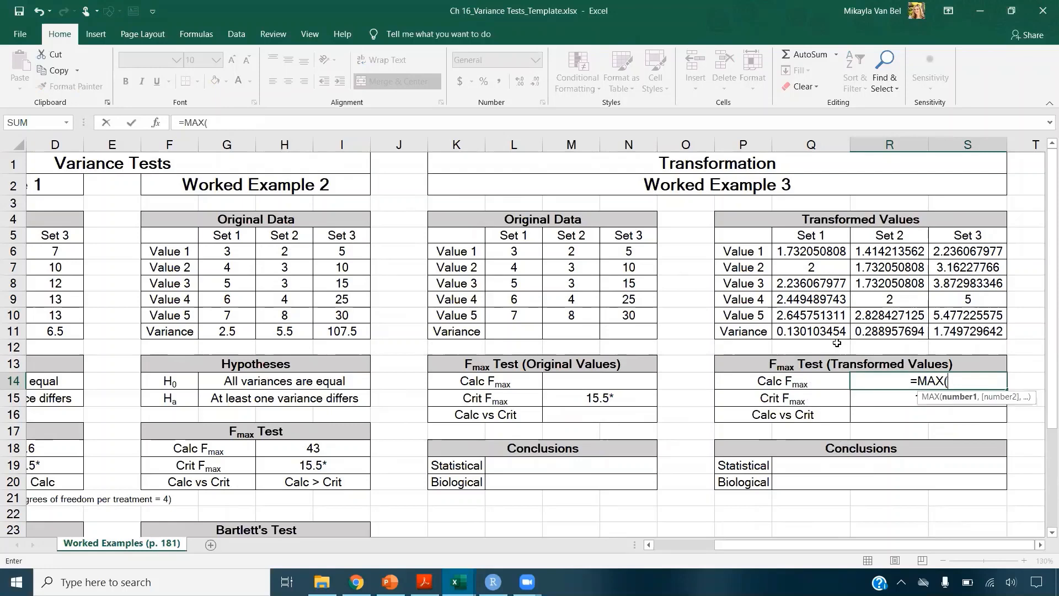
{"action": "left_click_drag", "start_coordinate": [816, 333], "coordinate": [960, 340]}
{"action": "type", "text": ")"}
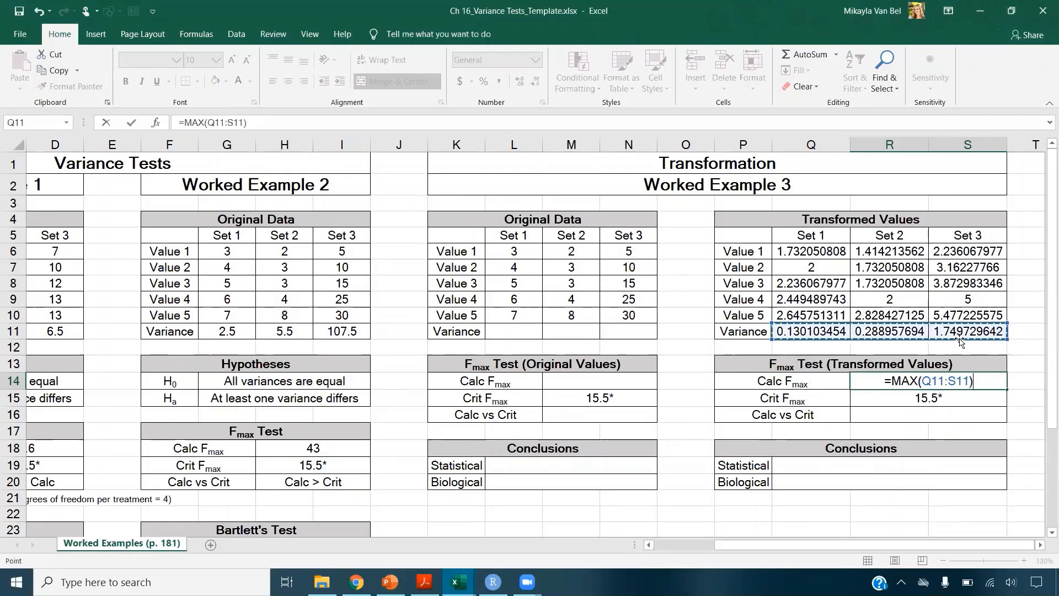
{"action": "type", "text": "/min"}
{"action": "key", "text": "Tab"}
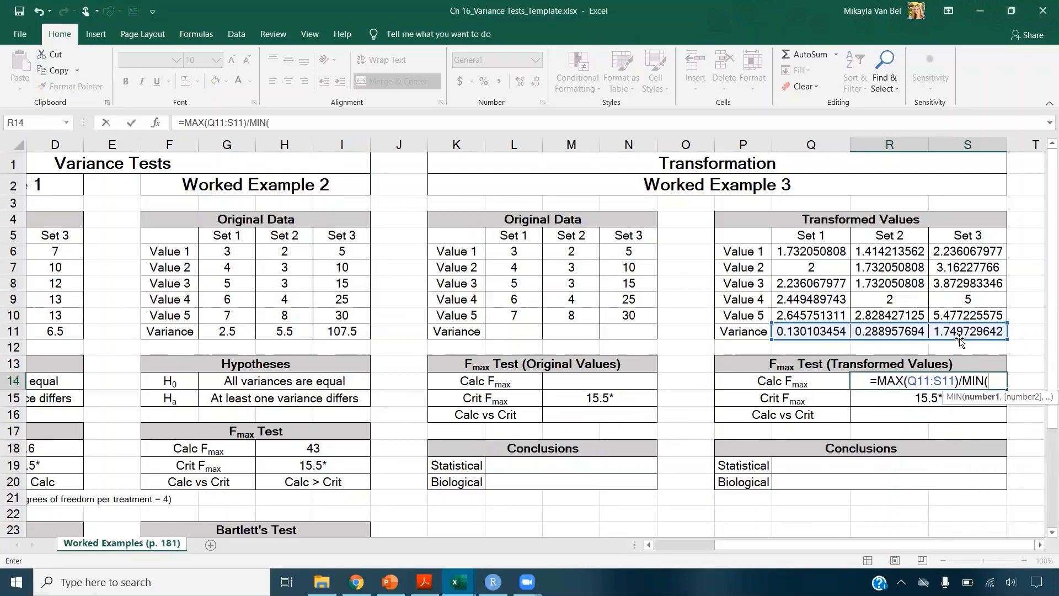
{"action": "left_click_drag", "start_coordinate": [813, 333], "coordinate": [969, 333]}
{"action": "key", "text": "ctrl+Return"}
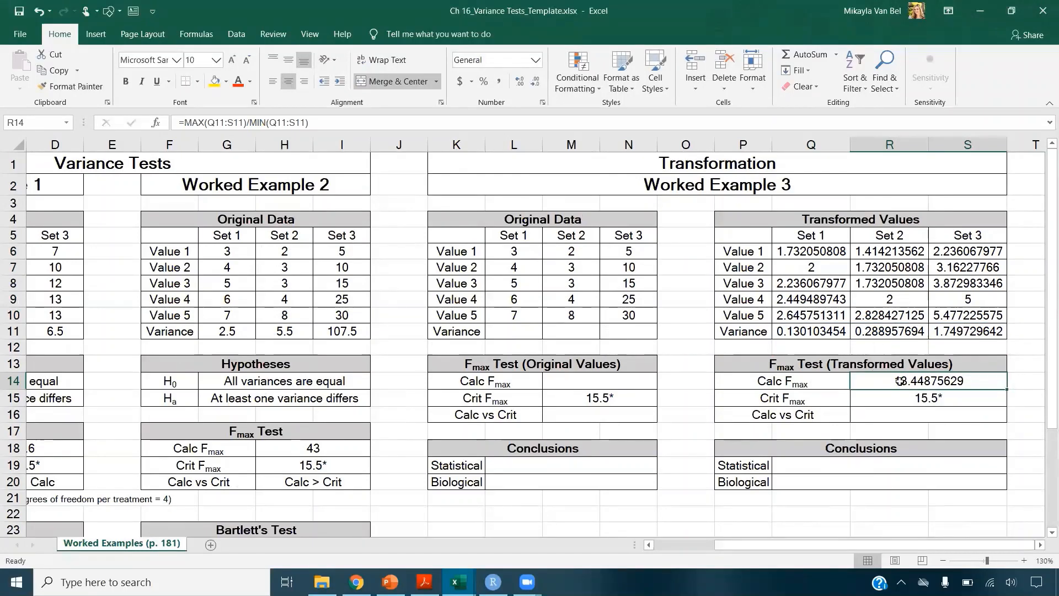
- Record the Calc vs Crit comparison for the transformed values in R16 as "Calc < Crit"
{"action": "left_click", "coordinate": [912, 418]}
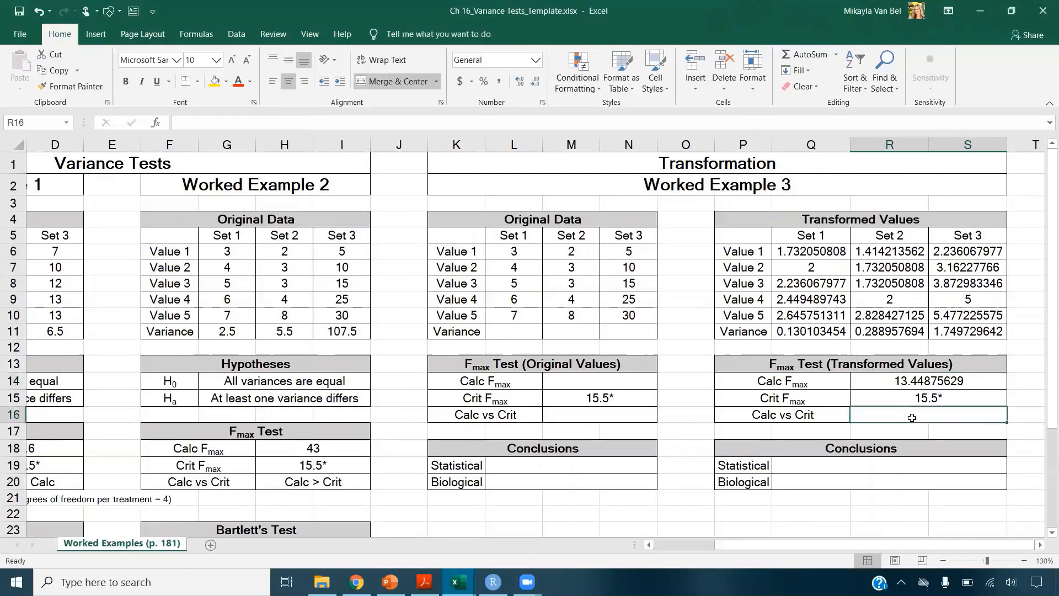
{"action": "type", "text": "Ca"}
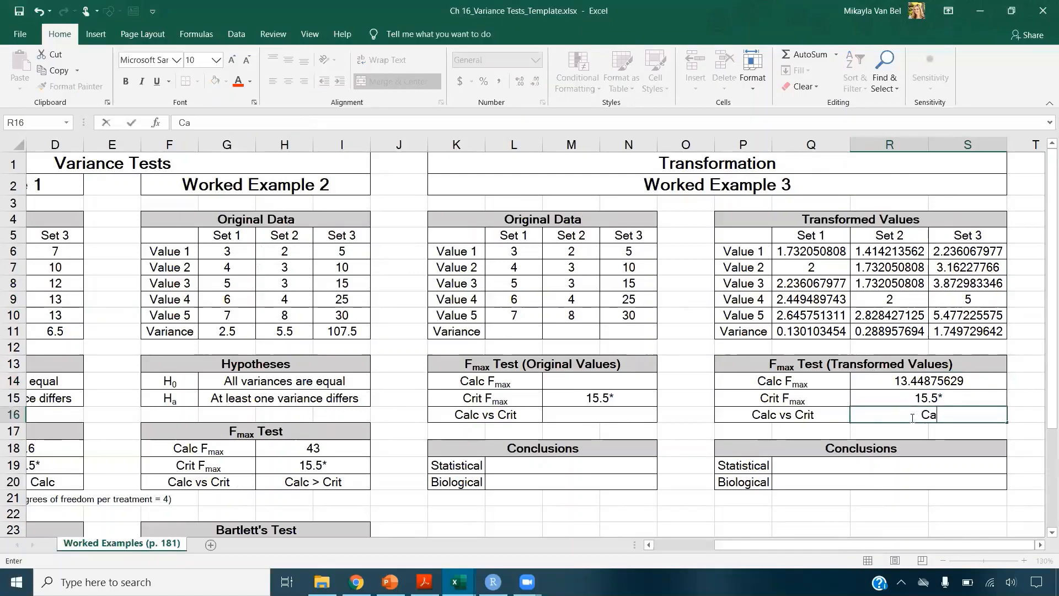
{"action": "type", "text": "lc < Crit"}
{"action": "key", "text": "ctrl+Return"}
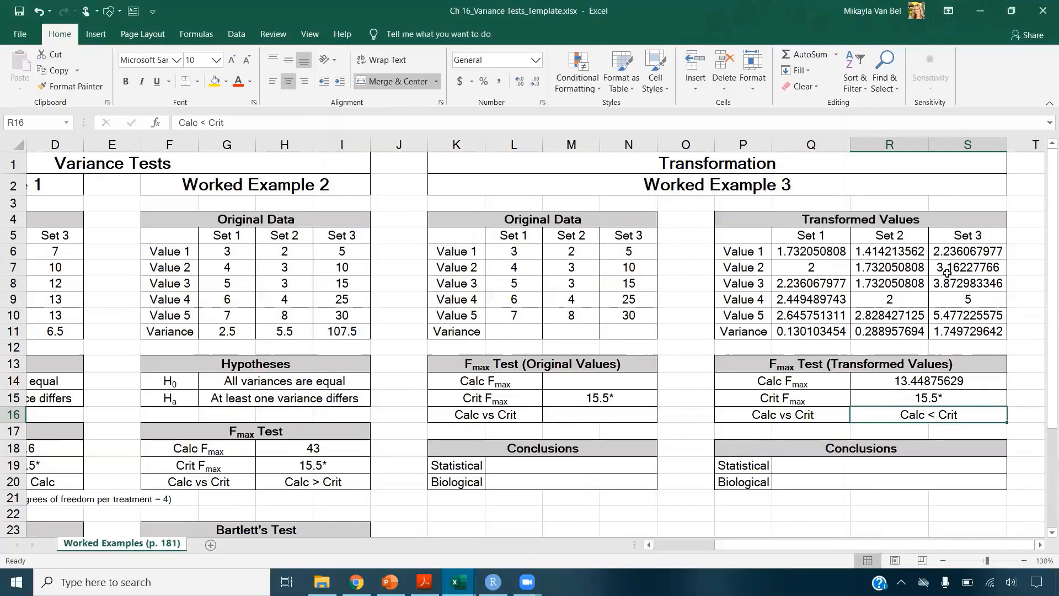
- Enter "Accept null hypothesis." as the statistical conclusion for the transformed values in Q19
{"action": "left_click", "coordinate": [907, 464]}
{"action": "type", "text": "Accep"}
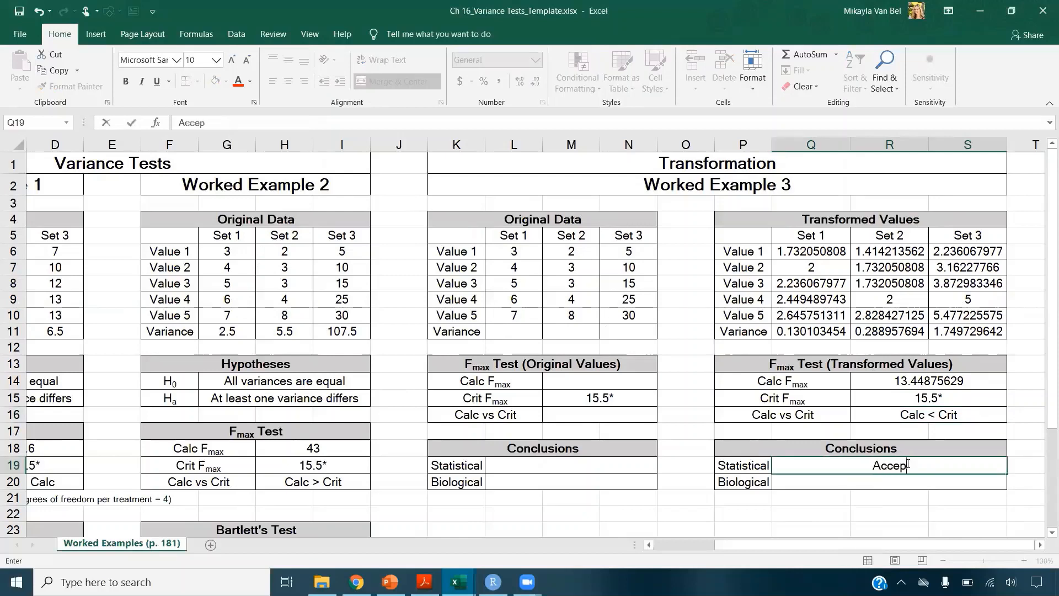
{"action": "type", "text": "t null hypothesis."}
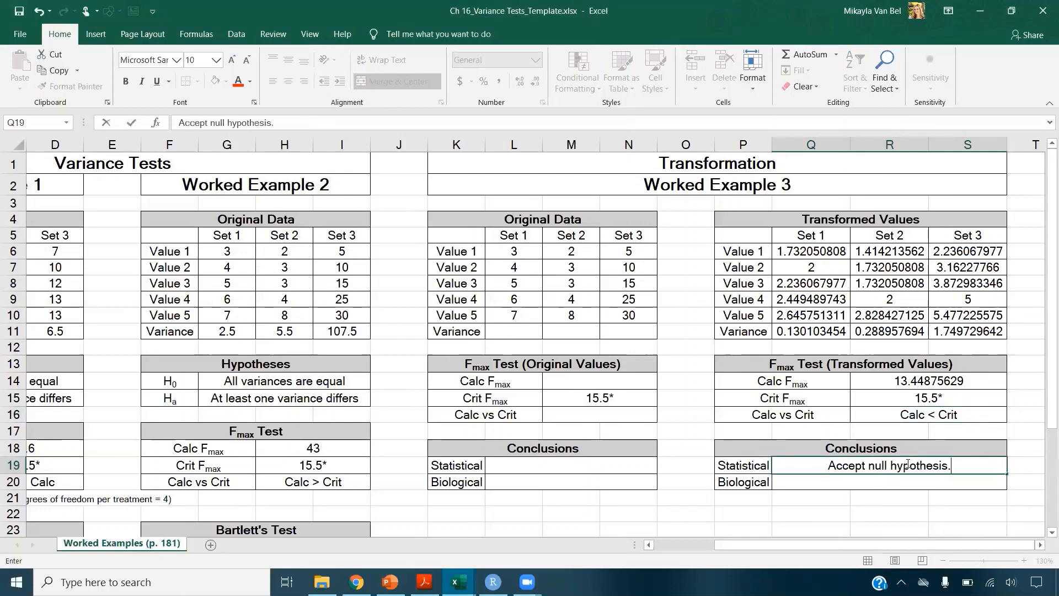
- Enter "Variances of the transformed data are equal." as the biological conclusion for the transformed values in Q20
{"action": "key", "text": "Return"}
{"action": "type", "text": "Variance"}
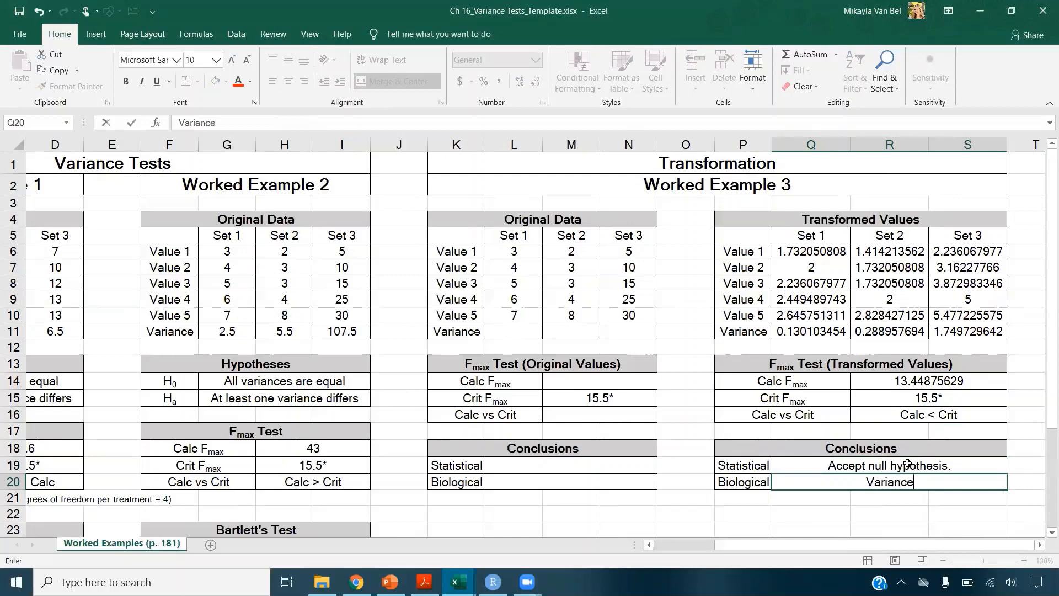
{"action": "type", "text": "s of the transformed "}
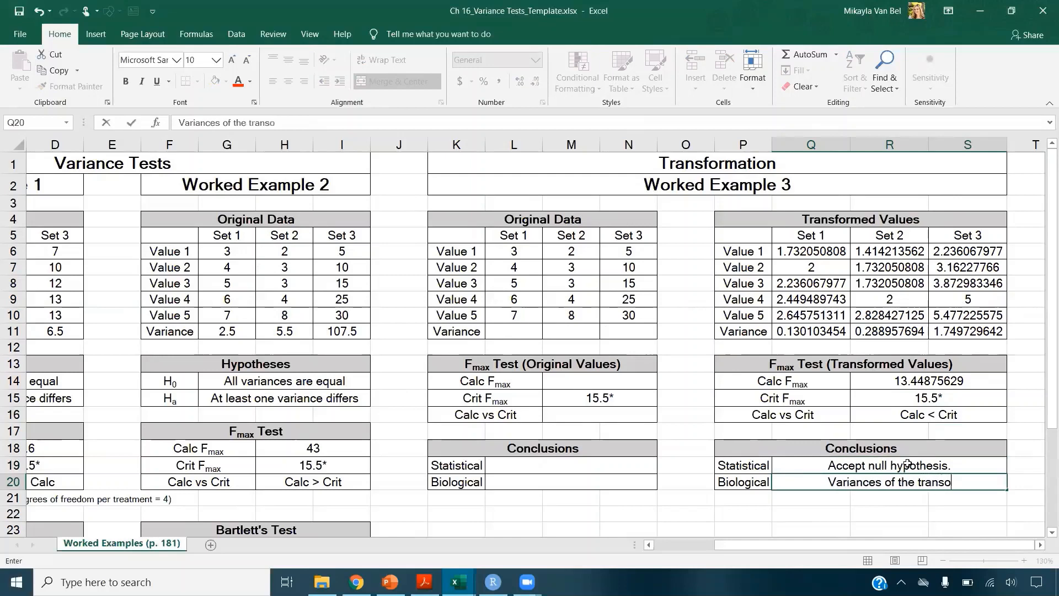
{"action": "type", "text": "data are e"}
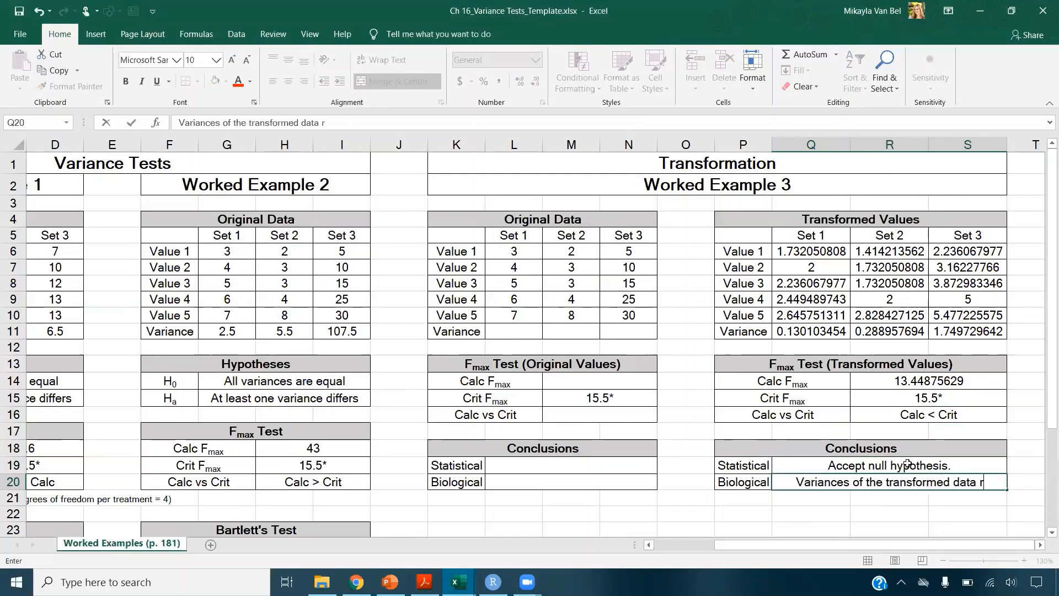
{"action": "type", "text": "qual."}
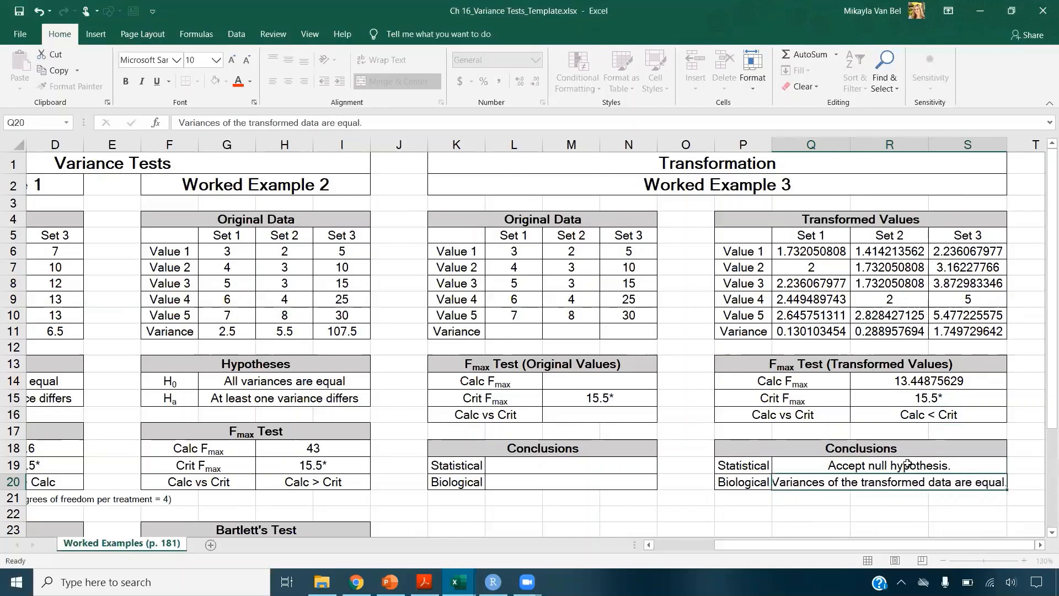
{"action": "key", "text": "Return"}
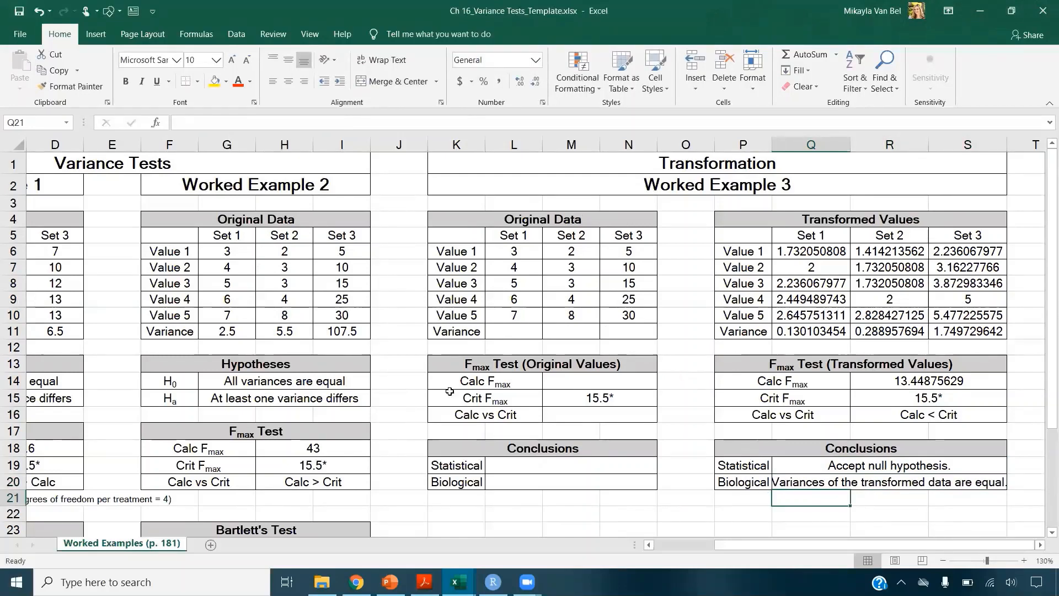
- Review Worked Example 2's Fmax results and enter "Reject null hypothesis." as its statistical conclusion in G30
{"action": "left_click_drag", "start_coordinate": [339, 449], "coordinate": [342, 483]}
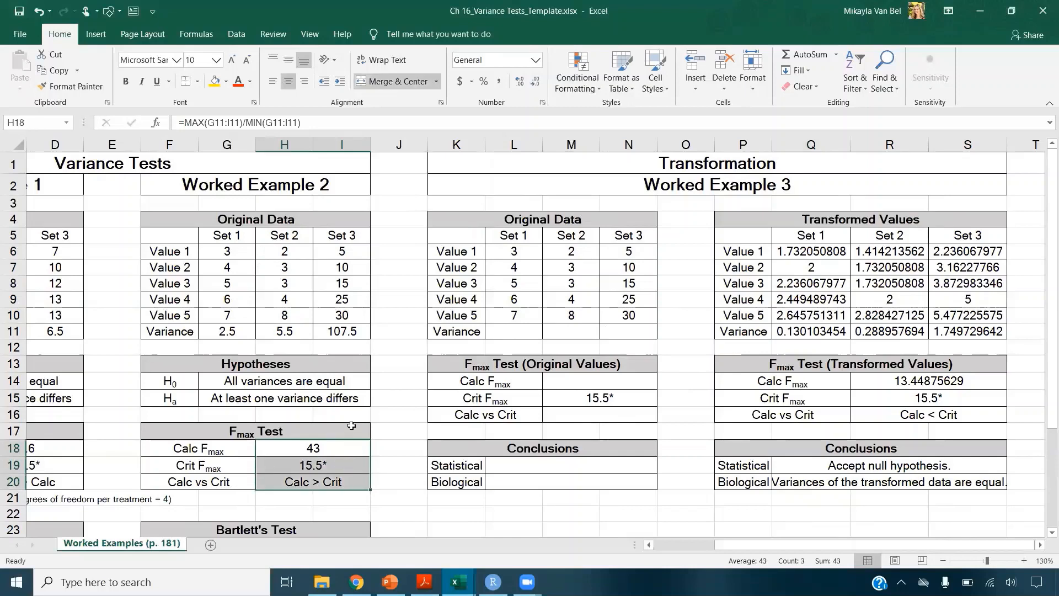
{"action": "scroll", "coordinate": [261, 471], "scroll_direction": "down", "scroll_amount": 3}
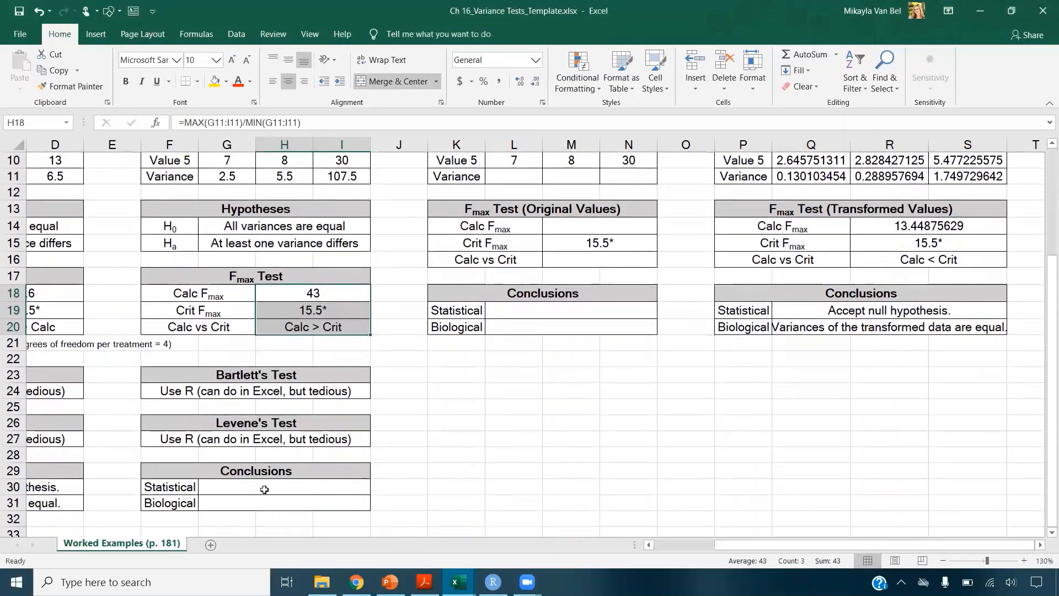
{"action": "left_click", "coordinate": [264, 489]}
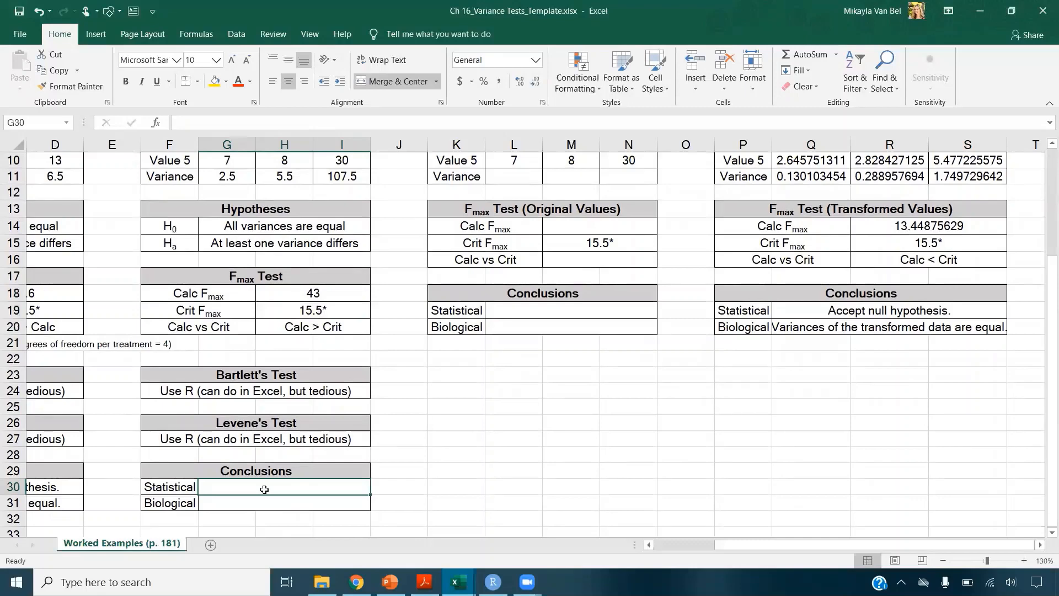
{"action": "type", "text": "Reject null hypothesis."}
{"action": "key", "text": "Return"}
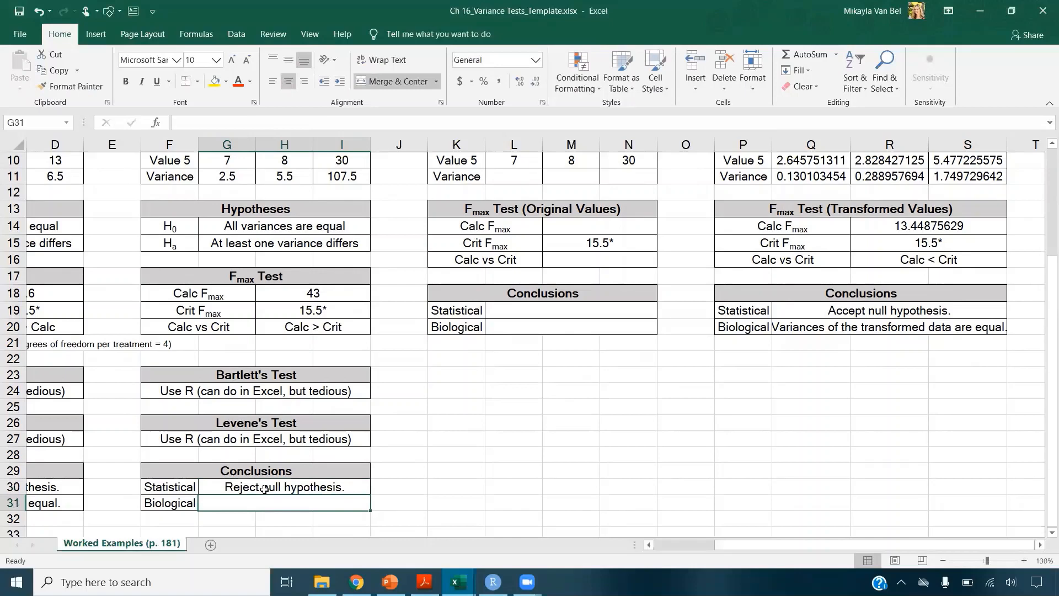
- Enter "Variances are not equal - must transform." as the biological conclusion for Worked Example 2 in G31
{"action": "left_click_drag", "start_coordinate": [339, 292], "coordinate": [340, 322]}
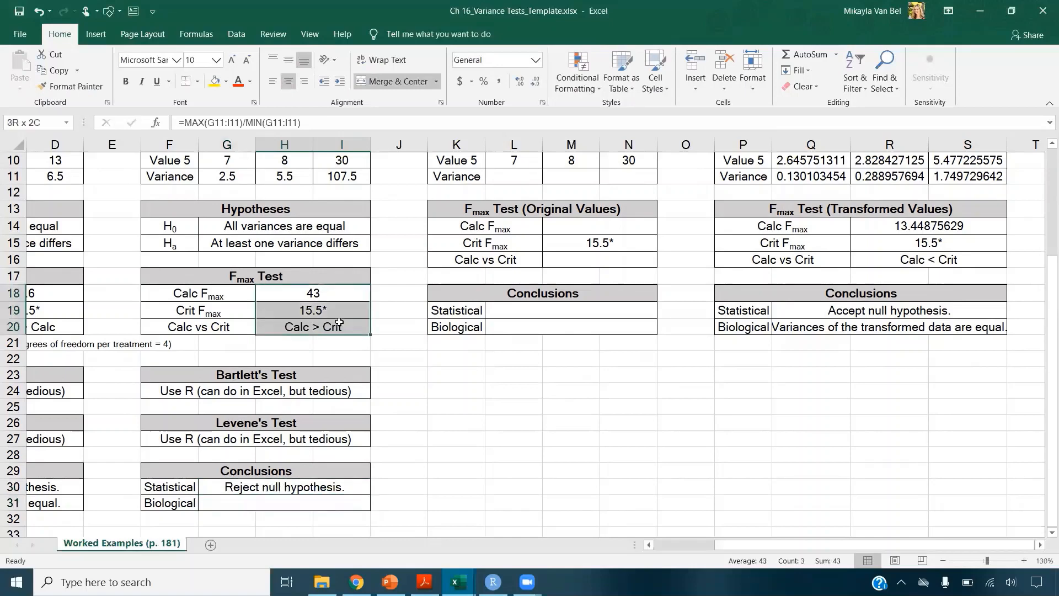
{"action": "left_click", "coordinate": [294, 498]}
{"action": "type", "text": "V"}
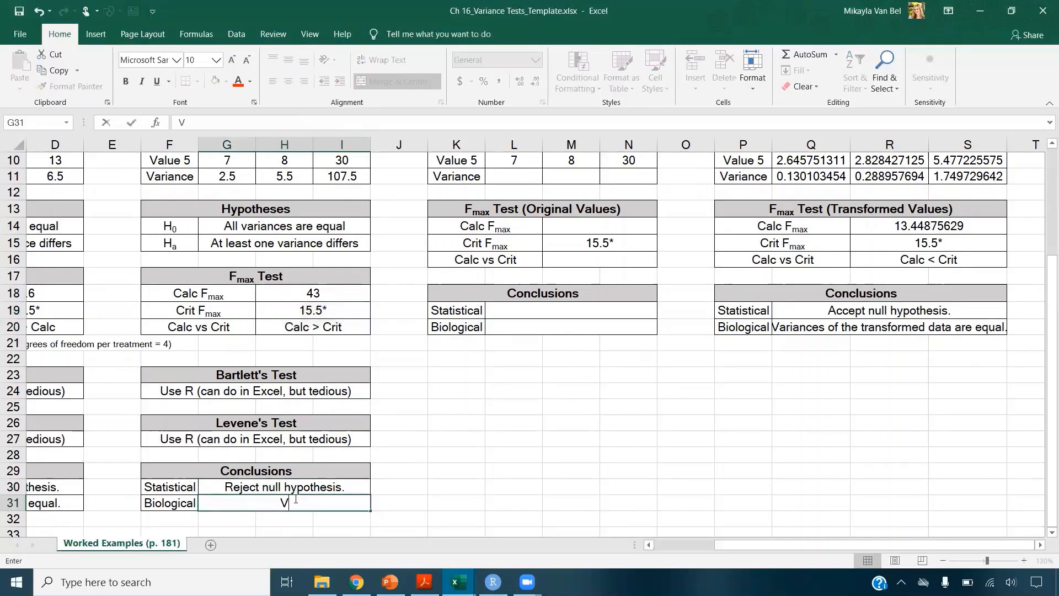
{"action": "type", "text": "ariances are not e"}
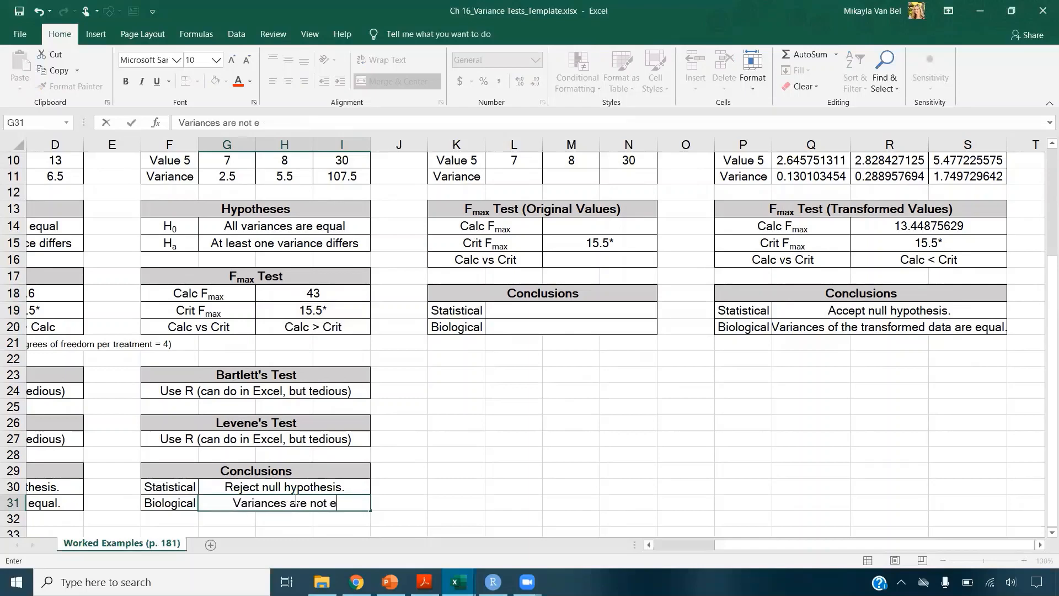
{"action": "type", "text": "qual - must transofr"}
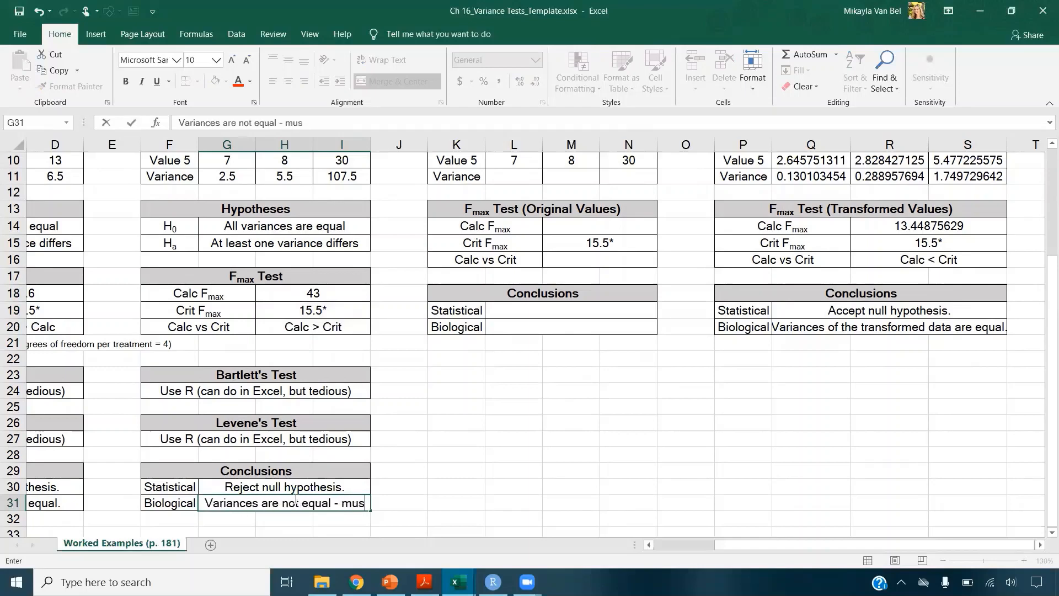
{"action": "key", "text": "BackSpace"}
{"action": "key", "text": "BackSpace"}
{"action": "key", "text": "BackSpace"}
{"action": "type", "text": "form."}
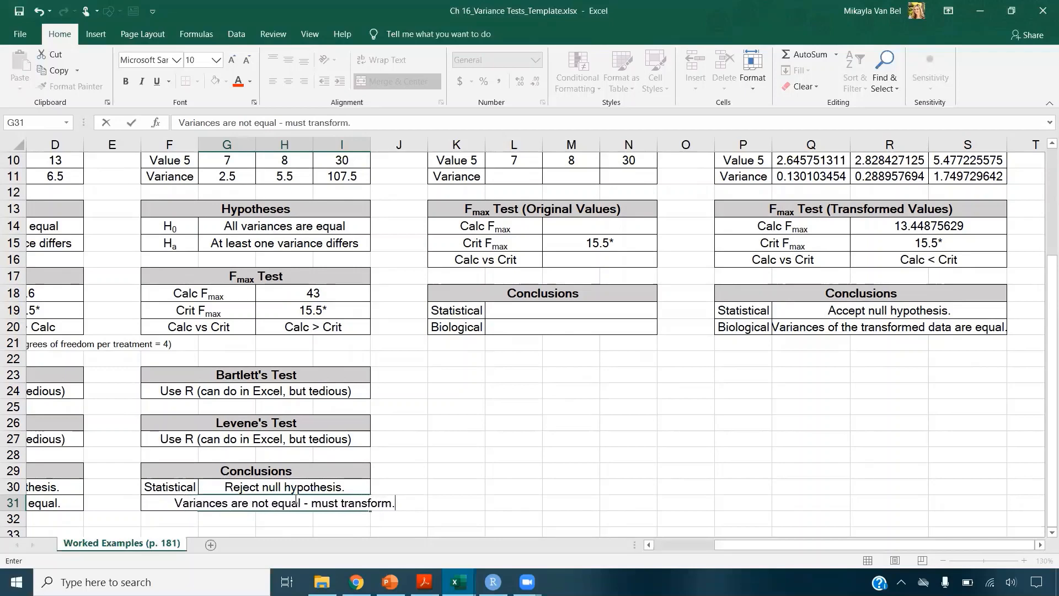
{"action": "key", "text": "Return"}
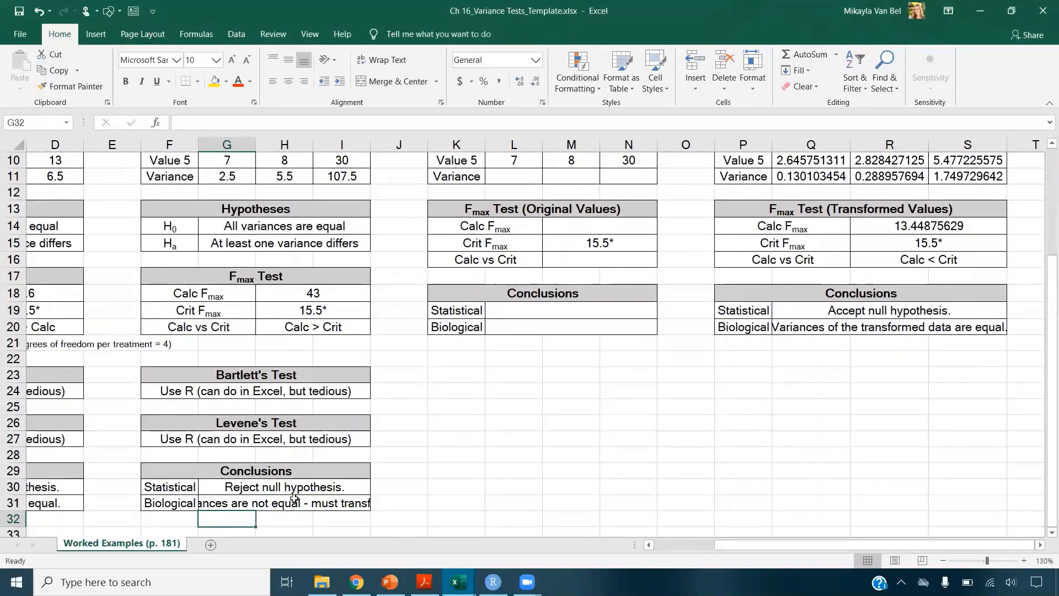
- Copy Worked Example 2's original data with set headings, G5:I10, into a new blank workbook starting at A1
{"action": "scroll", "coordinate": [294, 499], "scroll_direction": "up", "scroll_amount": 3}
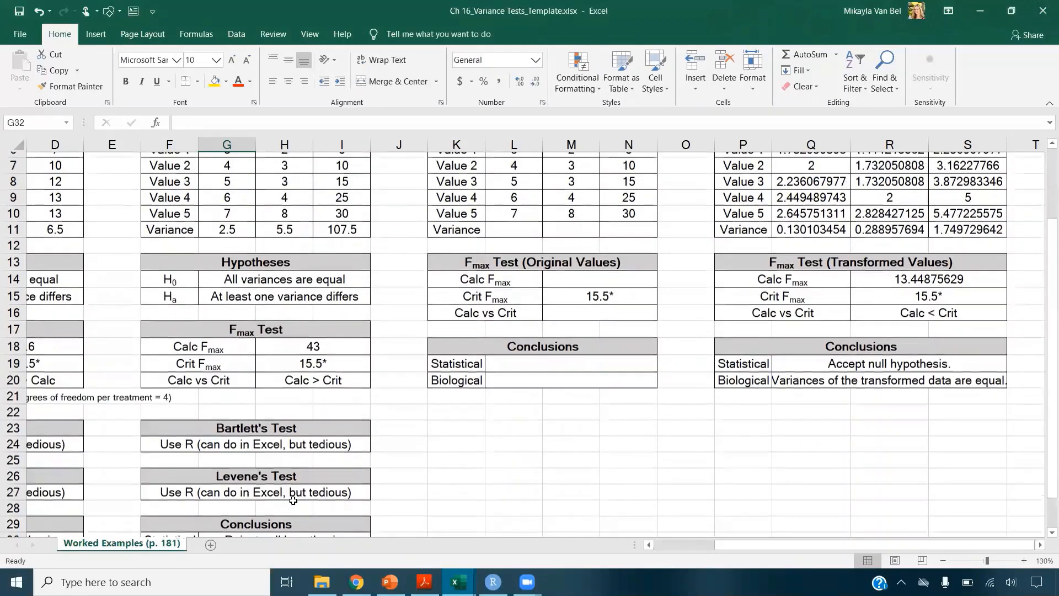
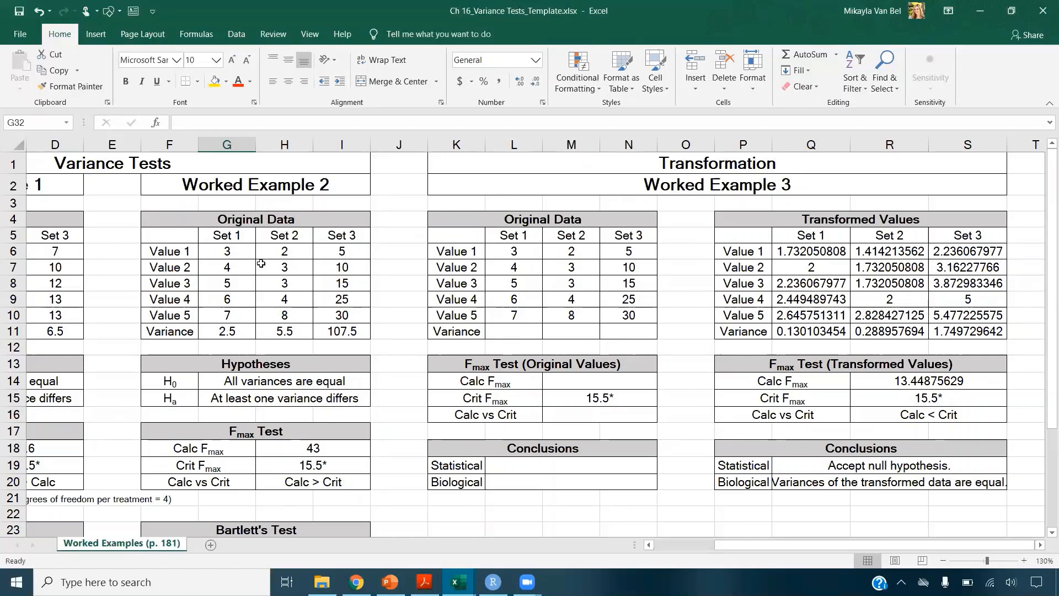
{"action": "left_click_drag", "start_coordinate": [248, 238], "coordinate": [326, 312]}
{"action": "key", "text": "ctrl+c"}
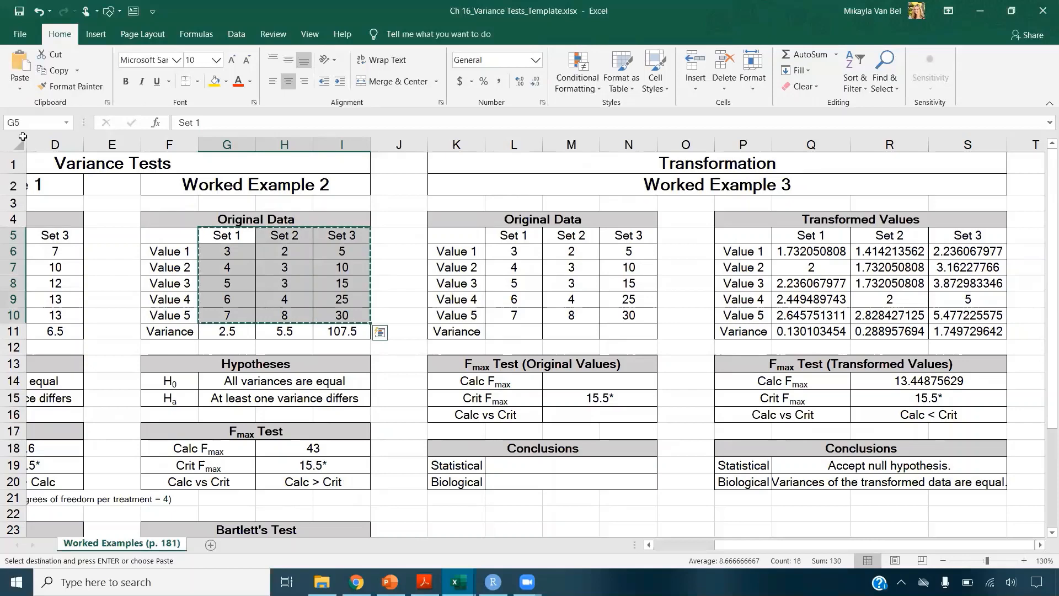
{"action": "left_click", "coordinate": [21, 35]}
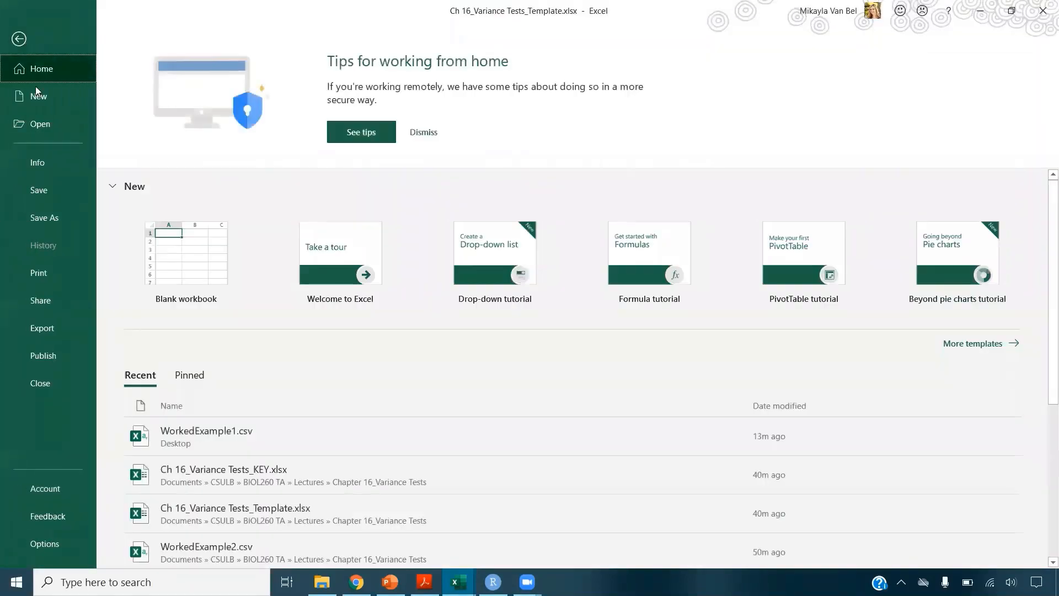
{"action": "left_click", "coordinate": [44, 97]}
{"action": "left_click", "coordinate": [201, 159]}
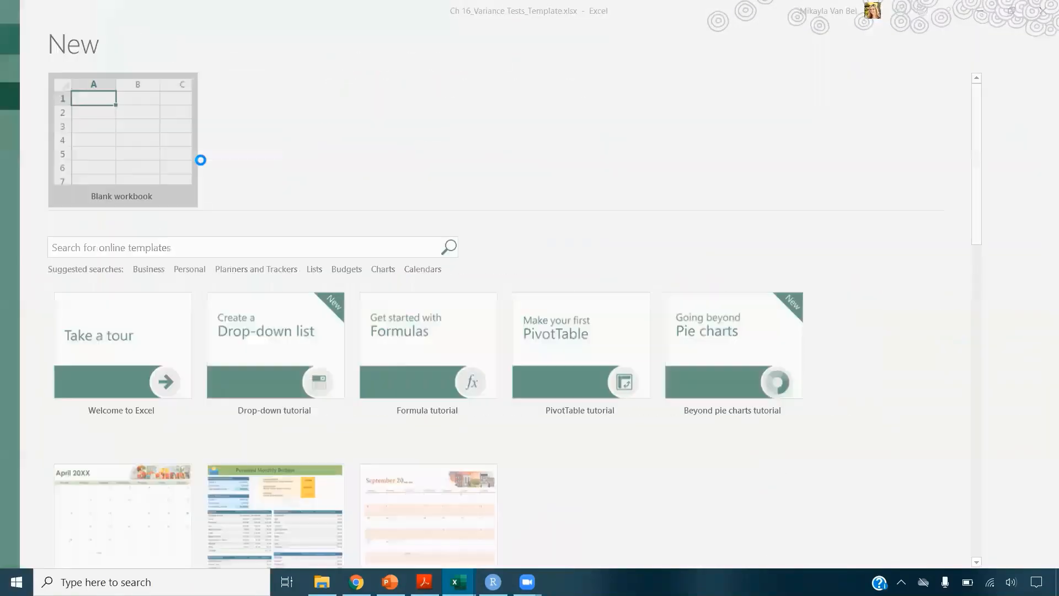
{"action": "key", "text": "ctrl+v"}
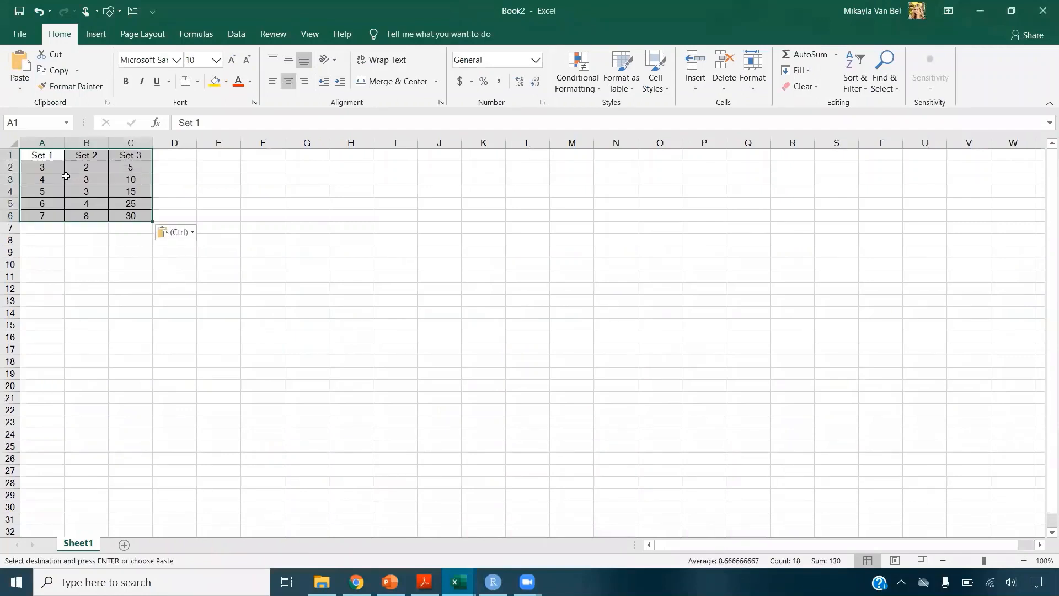
- Move the Set 1 values to F2:F6 and label them by copying "Set 1" into E2:E6
{"action": "left_click_drag", "start_coordinate": [44, 166], "coordinate": [40, 221]}
{"action": "key", "text": "ctrl+x"}
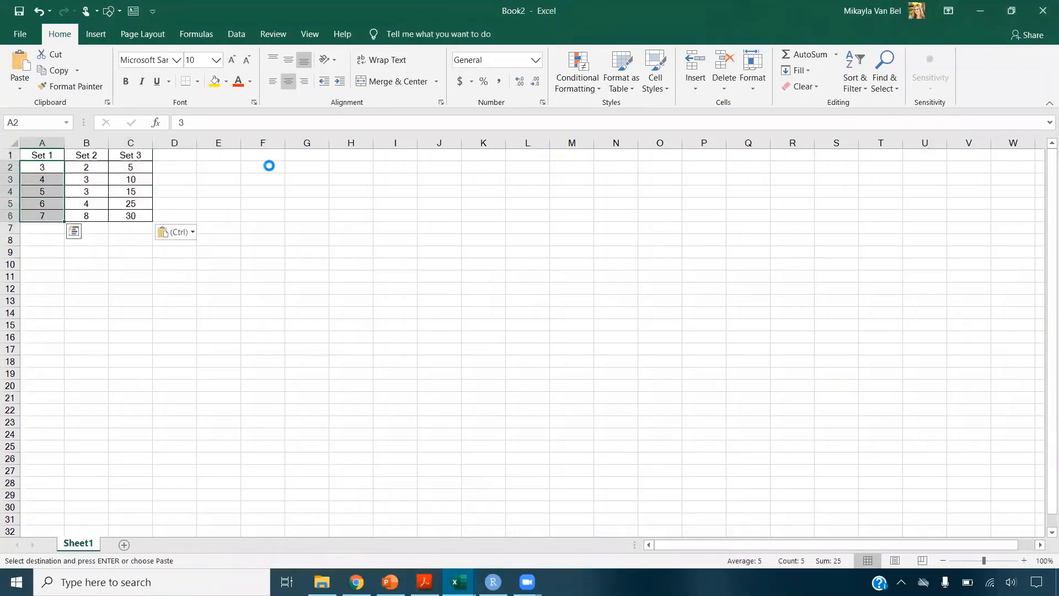
{"action": "left_click", "coordinate": [268, 166]}
{"action": "key", "text": "ctrl+v"}
{"action": "left_click", "coordinate": [43, 156]}
{"action": "key", "text": "ctrl+c"}
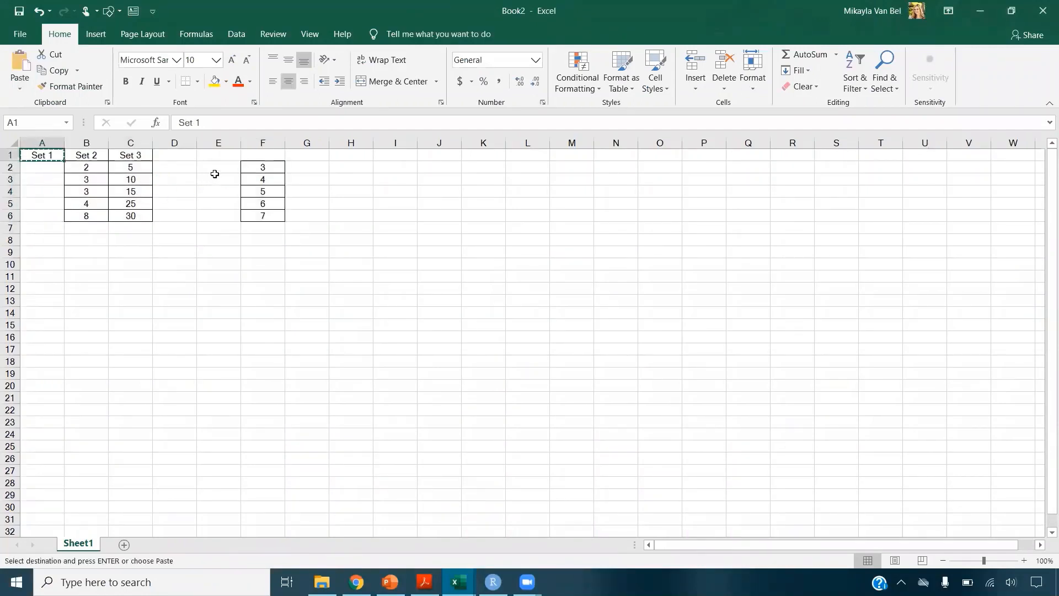
{"action": "left_click_drag", "start_coordinate": [213, 176], "coordinate": [215, 204]}
{"action": "left_click_drag", "start_coordinate": [225, 166], "coordinate": [217, 213]}
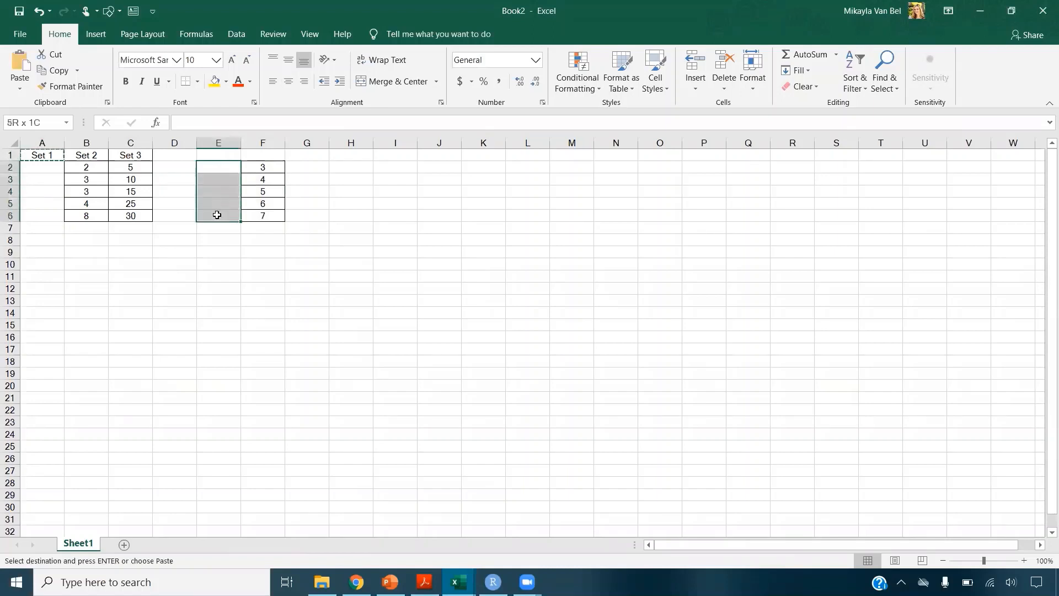
{"action": "key", "text": "ctrl+v"}
- Move the Set 2 values below the first group to F7:F11 and copy "Set 2" into E7:E11
{"action": "left_click_drag", "start_coordinate": [95, 165], "coordinate": [86, 214]}
{"action": "key", "text": "ctrl+c"}
{"action": "left_click", "coordinate": [267, 227]}
{"action": "key", "text": "ctrl+v"}
{"action": "left_click", "coordinate": [86, 155]}
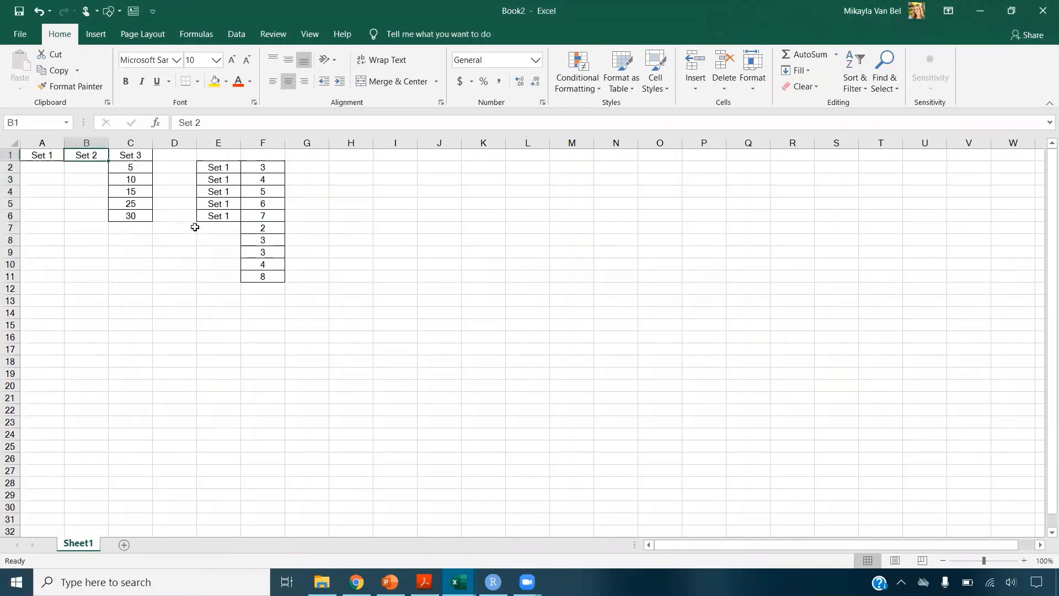
{"action": "key", "text": "ctrl+c"}
{"action": "left_click_drag", "start_coordinate": [208, 229], "coordinate": [208, 276]}
{"action": "key", "text": "ctrl+v"}
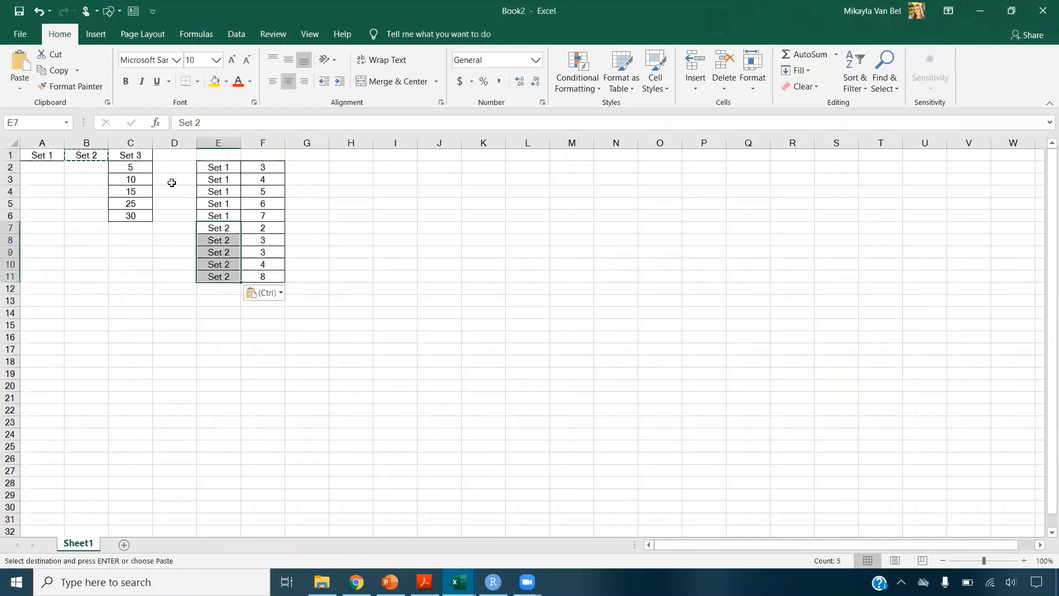
- Move the Set 3 values to F12:F16 and copy the "Set 3" label into E12:E16
{"action": "left_click_drag", "start_coordinate": [131, 169], "coordinate": [126, 216]}
{"action": "key", "text": "ctrl+c"}
{"action": "left_click", "coordinate": [263, 288]}
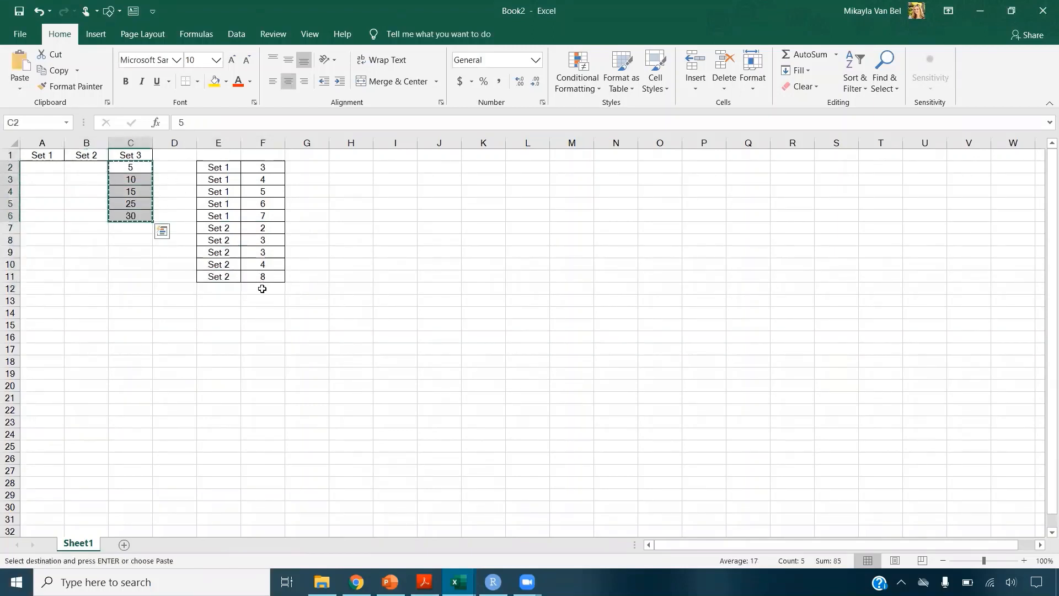
{"action": "key", "text": "ctrl+v"}
{"action": "left_click", "coordinate": [140, 159]}
{"action": "key", "text": "ctrl+c"}
{"action": "left_click_drag", "start_coordinate": [218, 288], "coordinate": [218, 336]}
{"action": "key", "text": "ctrl+v"}
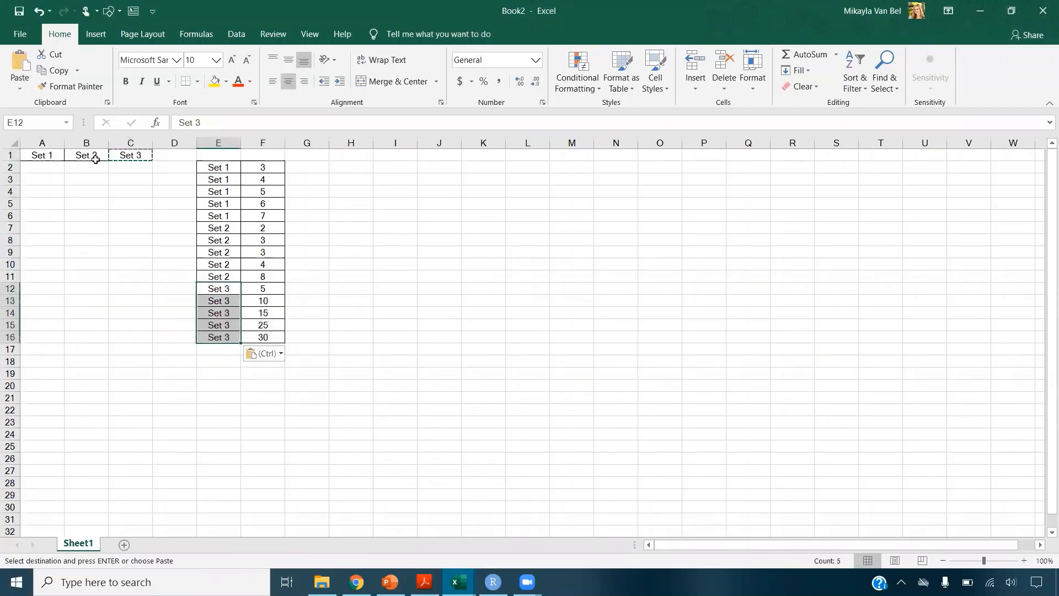
- Delete the leftover columns A to D and head the stacked data with "Set" in A1 and "Value" in B1
{"action": "left_click_drag", "start_coordinate": [34, 145], "coordinate": [182, 145]}
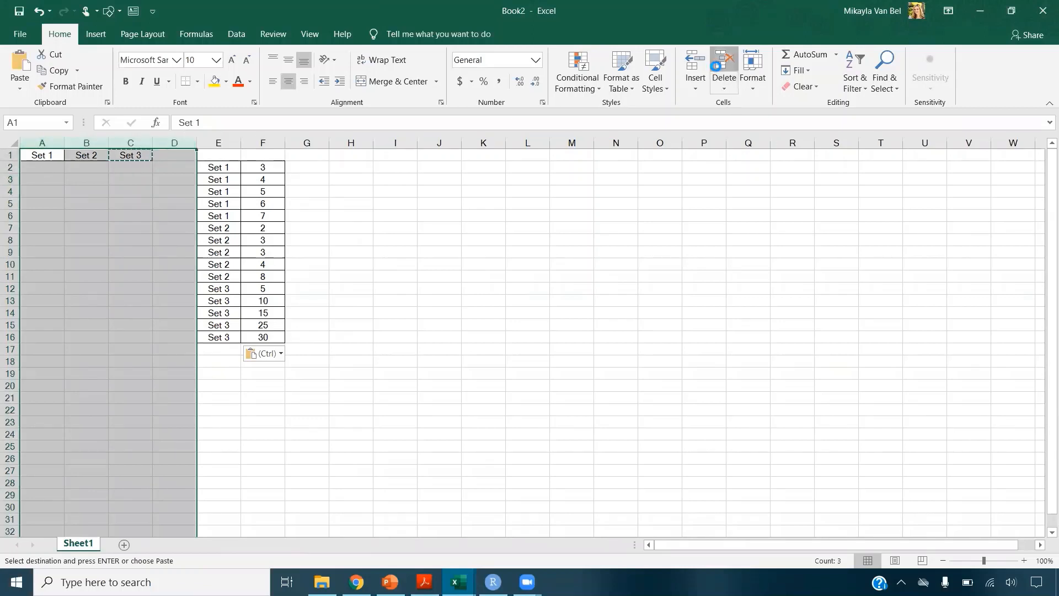
{"action": "left_click", "coordinate": [724, 64]}
{"action": "left_click", "coordinate": [51, 156]}
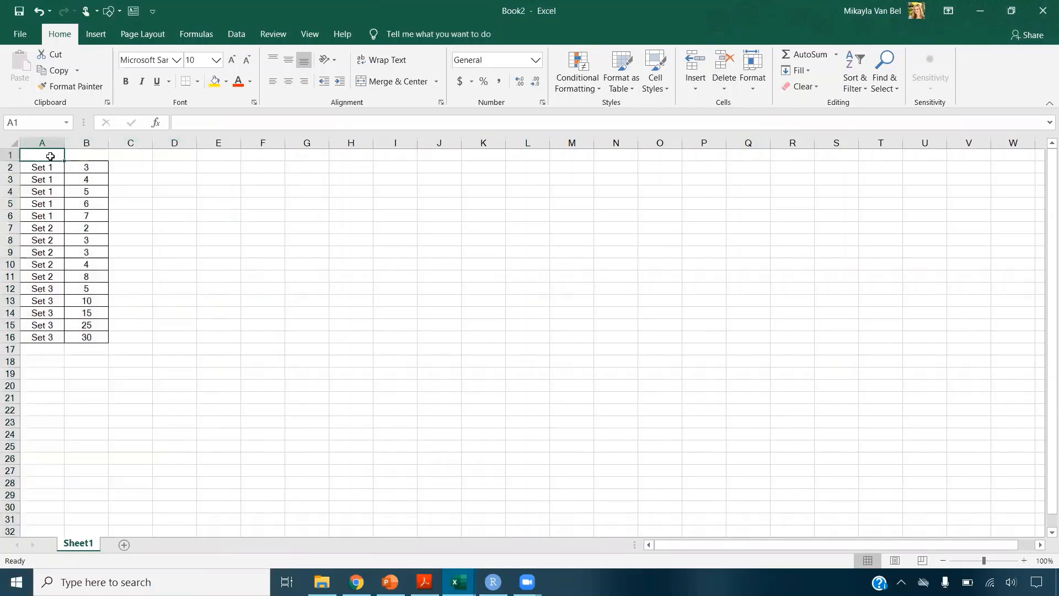
{"action": "type", "text": "Set"}
{"action": "key", "text": "Tab"}
{"action": "type", "text": "Value"}
{"action": "key", "text": "ctrl+Return"}
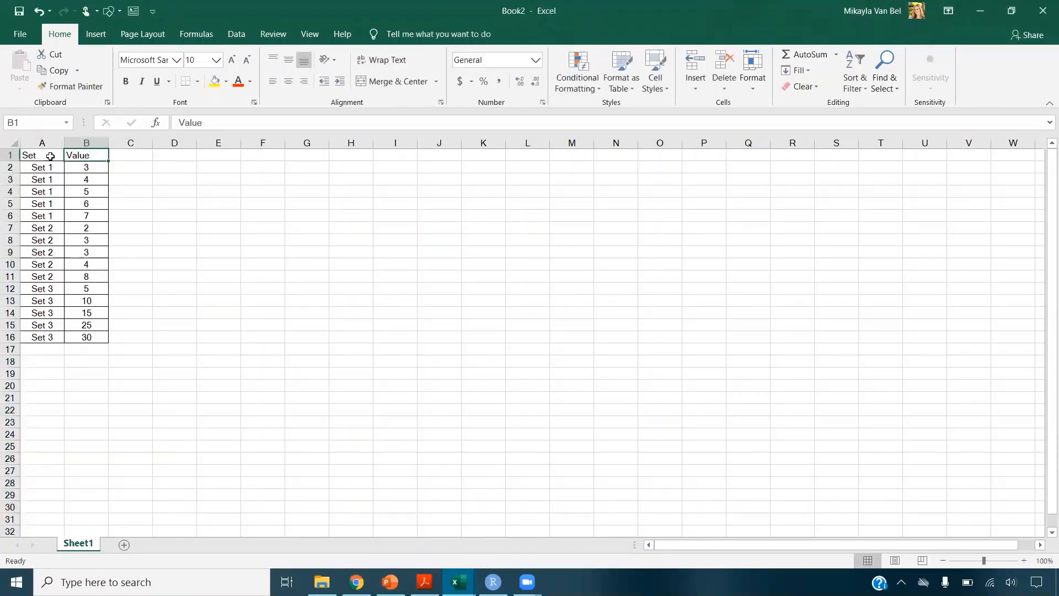
- Save the stacked Set and Value data to the Desktop as WorkedExample2 in CSV (Comma delimited) format, keeping that format
{"action": "left_click", "coordinate": [20, 12]}
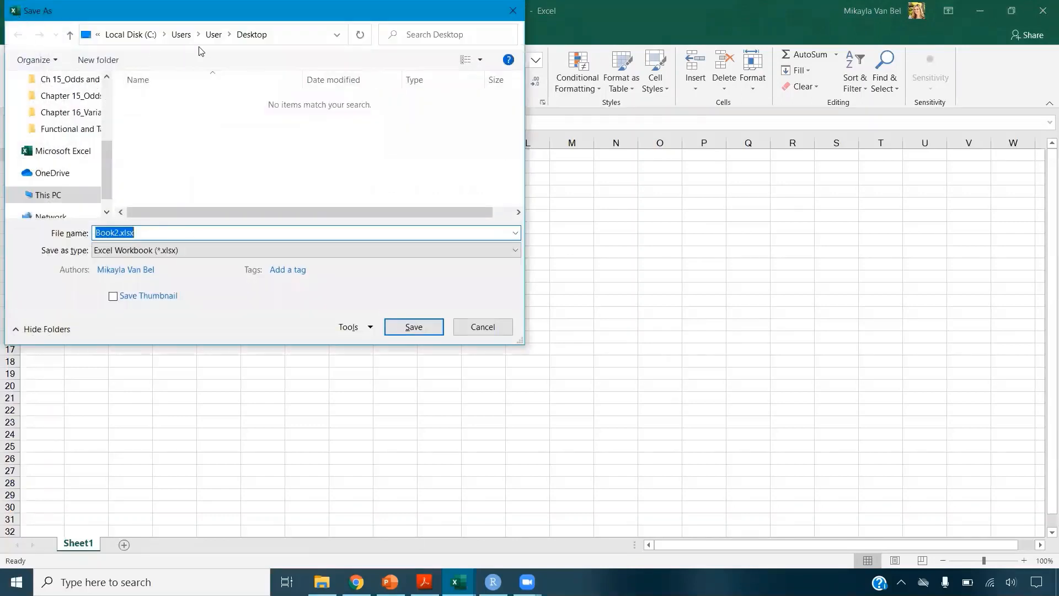
{"action": "type", "text": "Wo"}
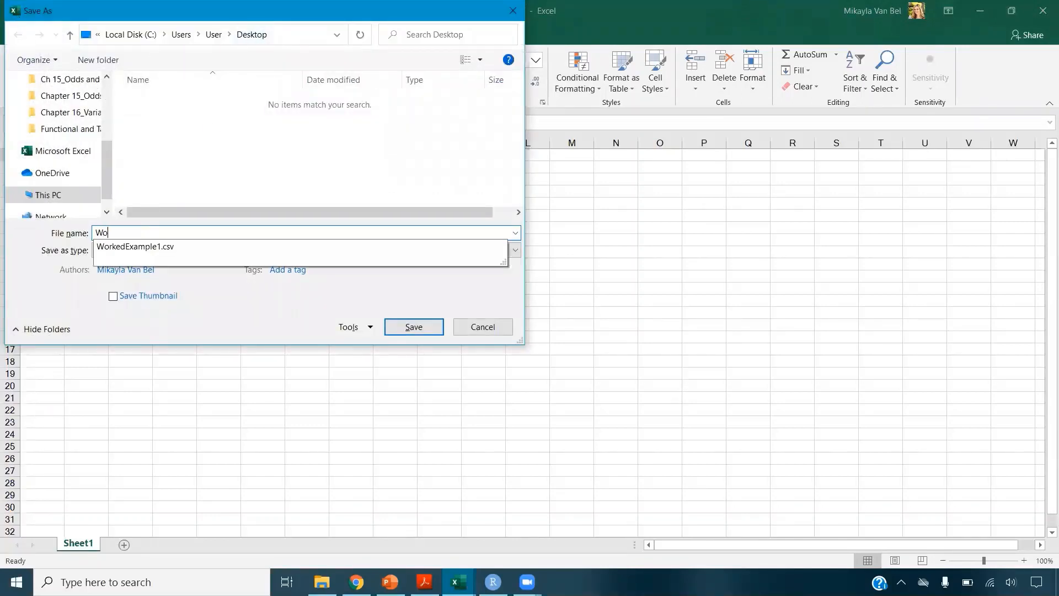
{"action": "type", "text": "rkedExample2"}
{"action": "left_click", "coordinate": [175, 250]}
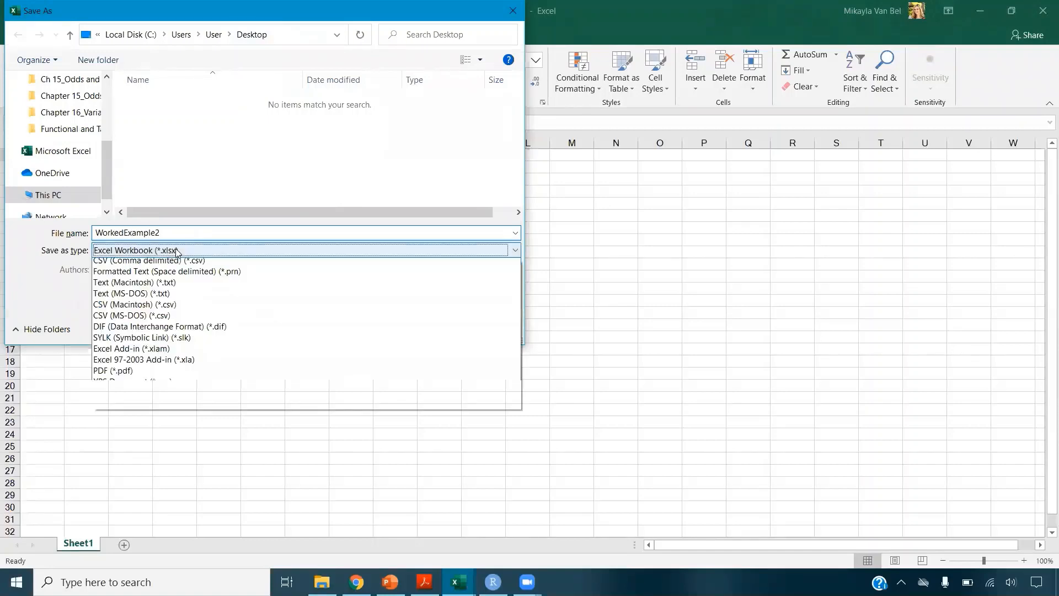
{"action": "left_click", "coordinate": [183, 430]}
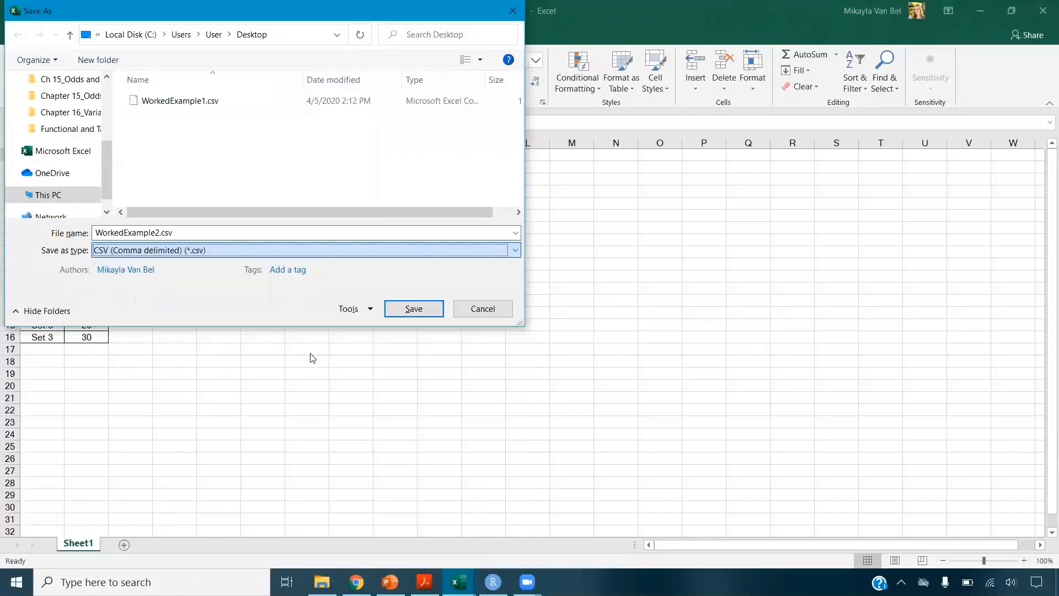
{"action": "left_click", "coordinate": [413, 309]}
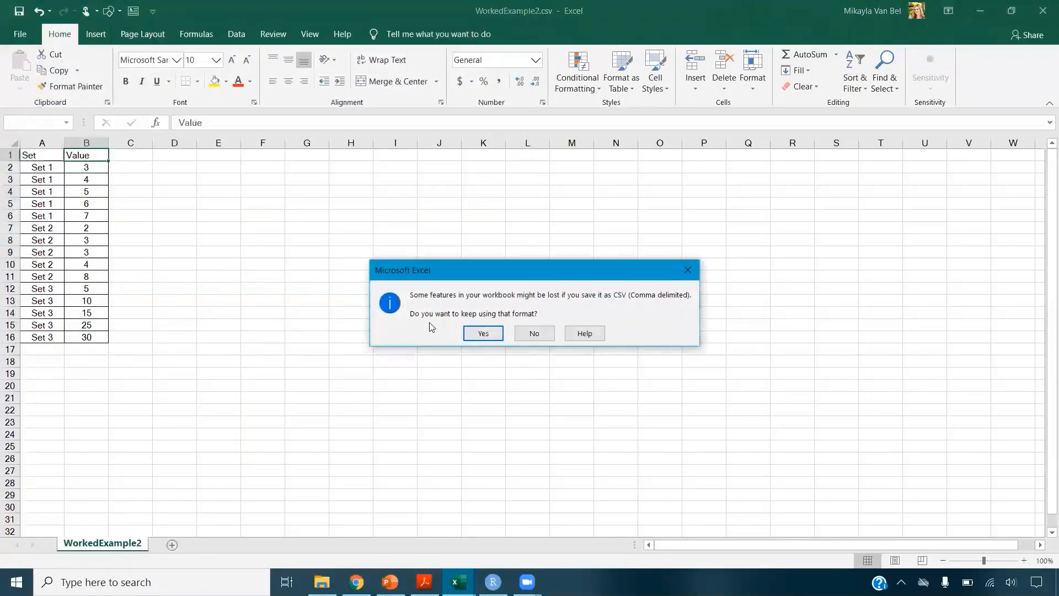
{"action": "left_click", "coordinate": [474, 335]}
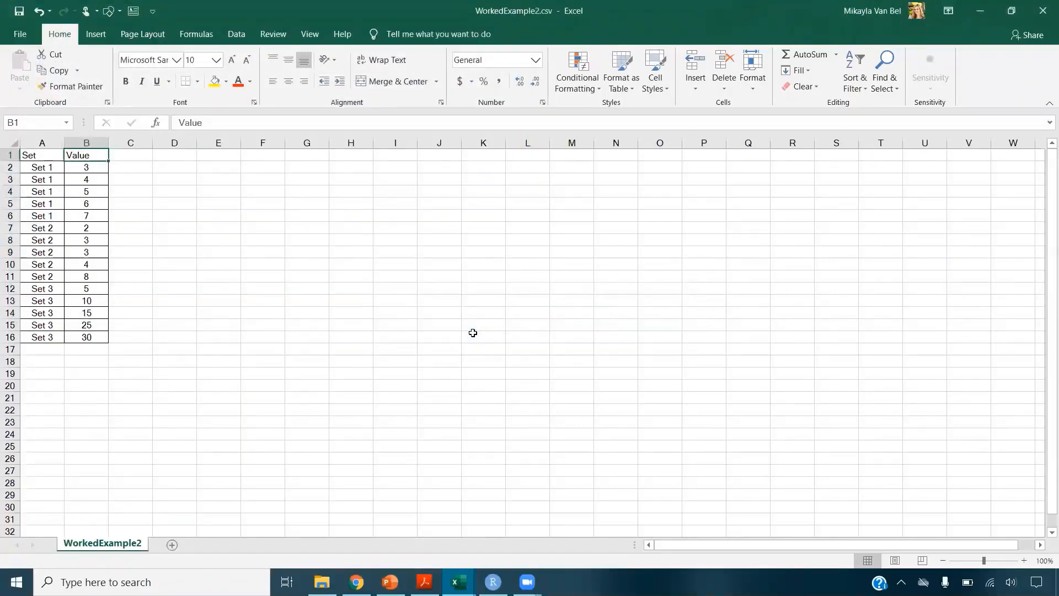
- Switch to RStudio and add the comment "#Worked example 2:" below the transformations section of the script
{"action": "left_click", "coordinate": [492, 582]}
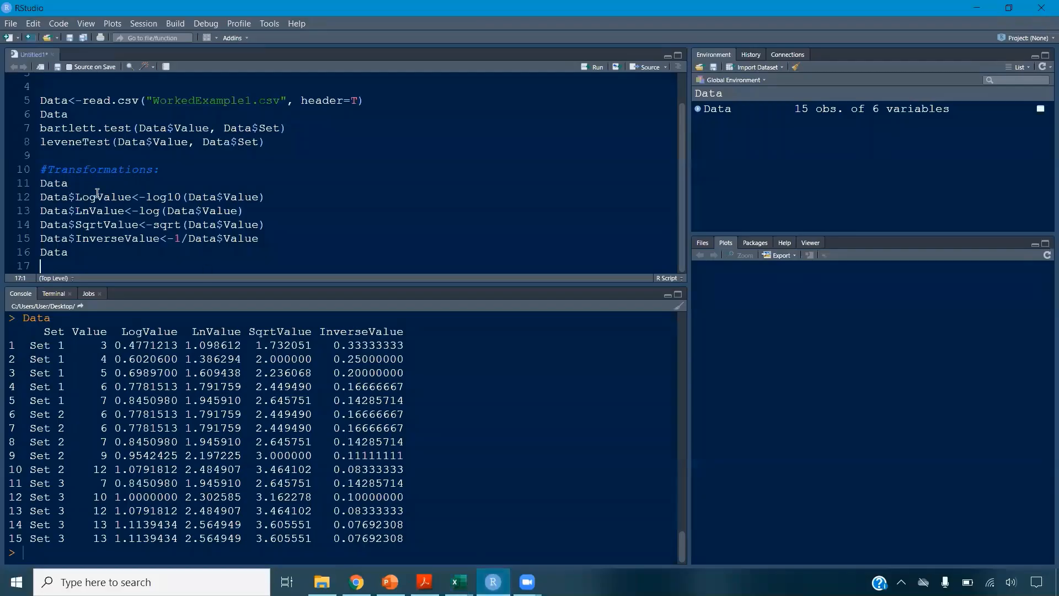
{"action": "key", "text": "Return"}
{"action": "key", "text": "Return"}
{"action": "type", "text": "#"}
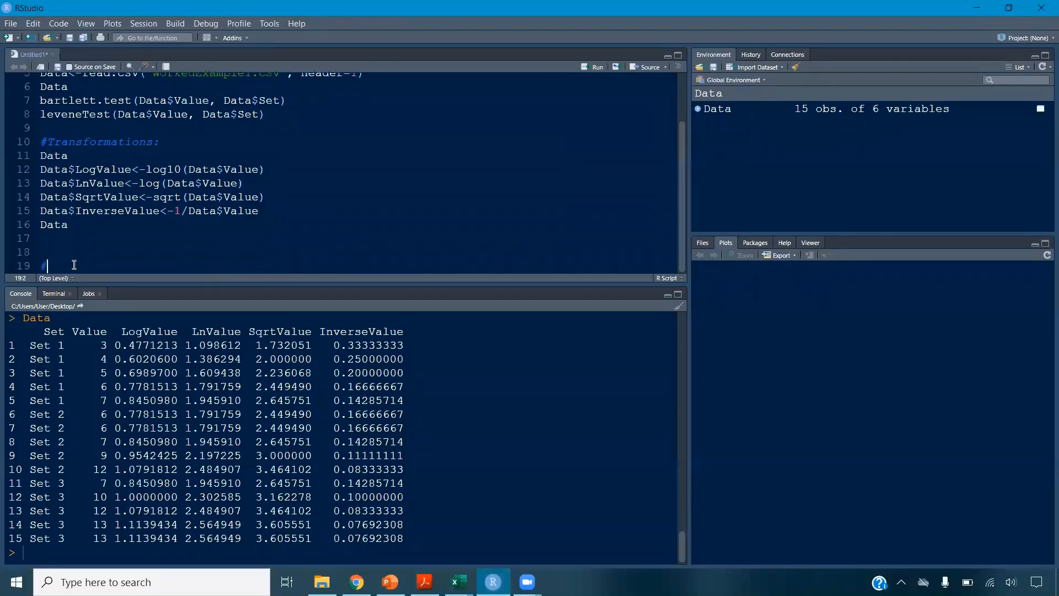
{"action": "type", "text": "Worked example 2:"}
{"action": "key", "text": "Return"}
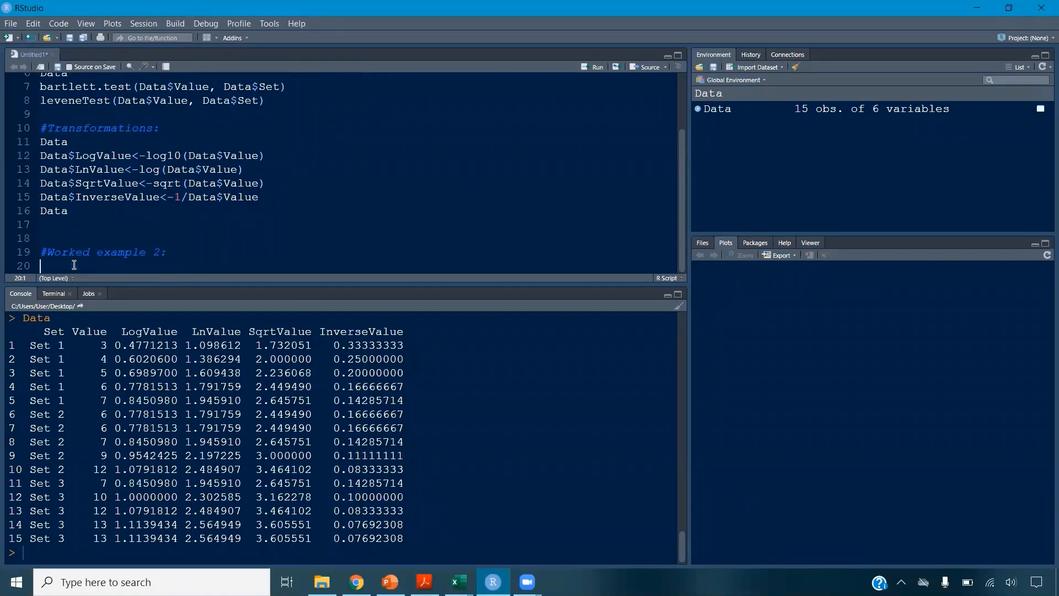
- Read WorkedExample2.csv with header=T into Data2, run the line, and print Data2 in the console
{"action": "type", "text": "Data2<0"}
{"action": "type", "text": "read.csv(\"Work"}
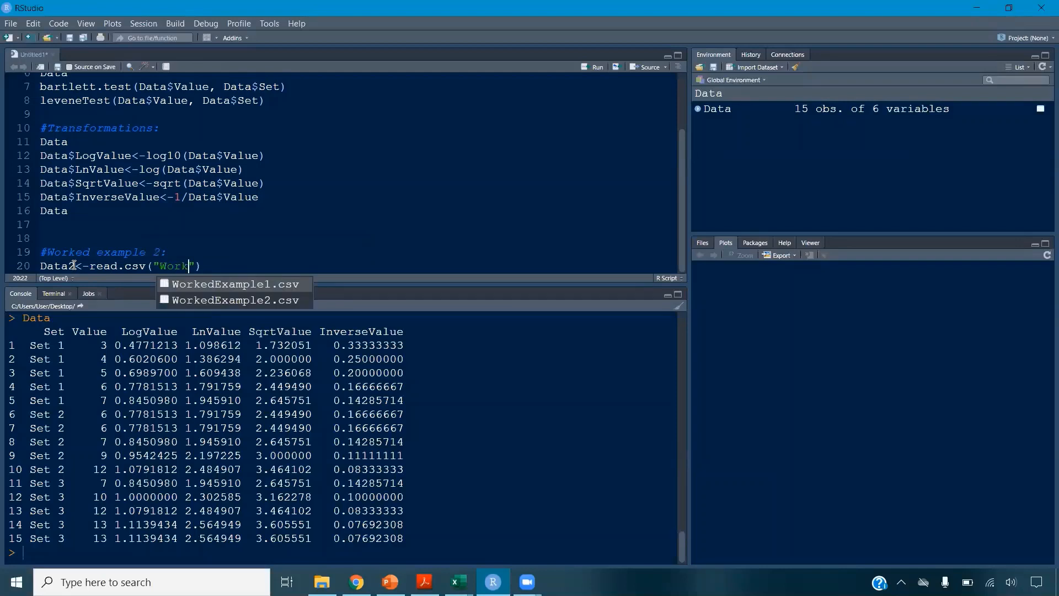
{"action": "key", "text": "Down"}
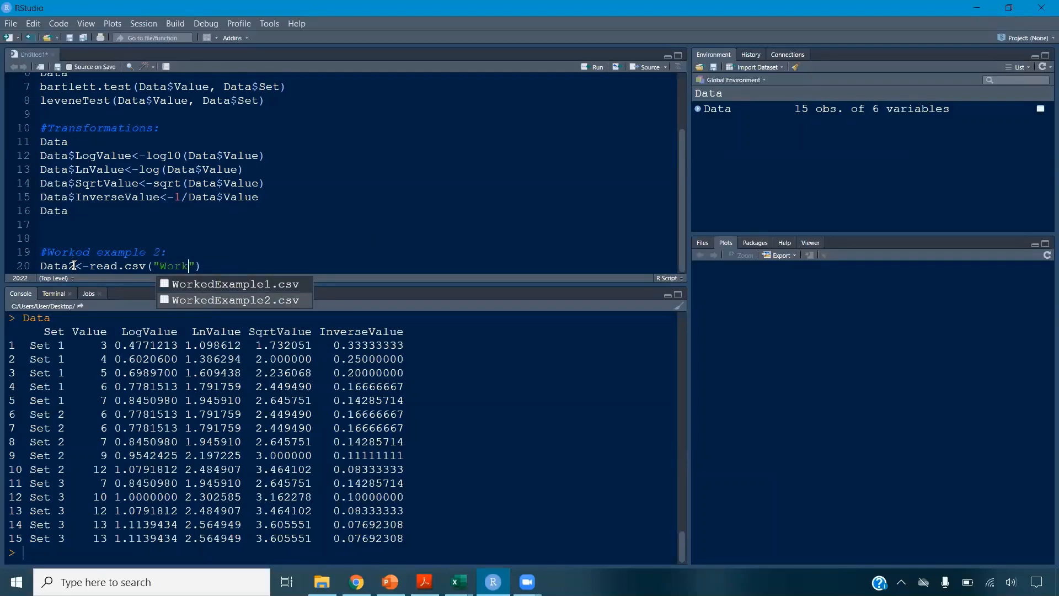
{"action": "key", "text": "Return"}
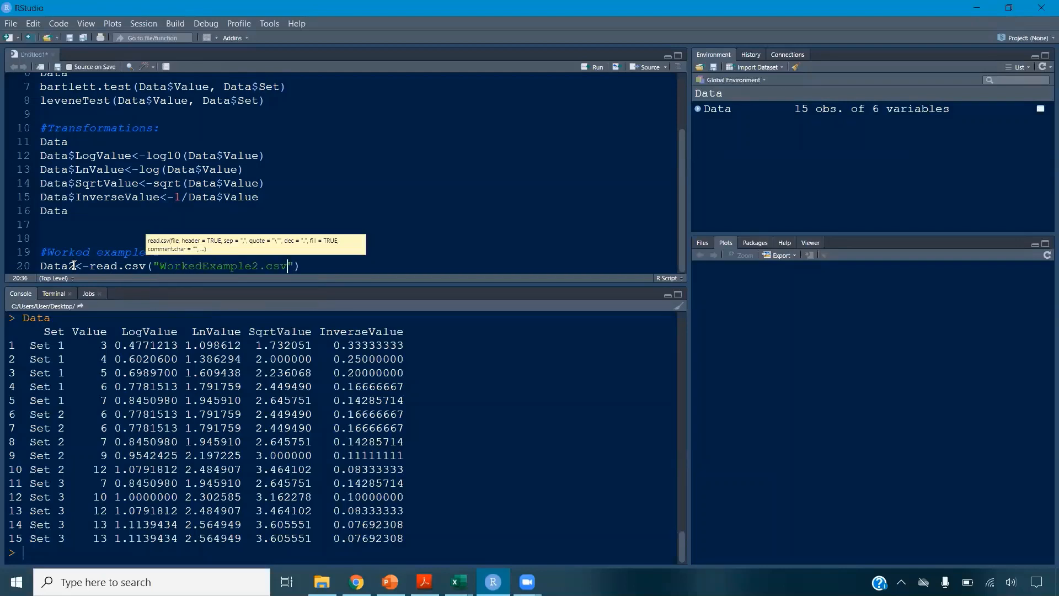
{"action": "type", "text": ", header=T"}
{"action": "key", "text": "ctrl+Return"}
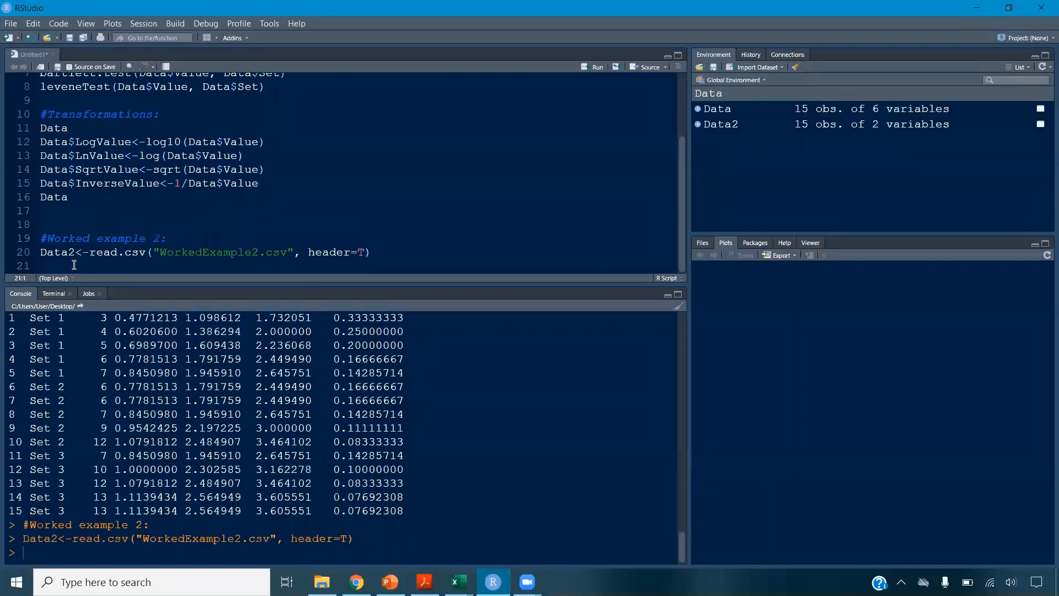
{"action": "type", "text": "Data2"}
{"action": "key", "text": "ctrl+Return"}
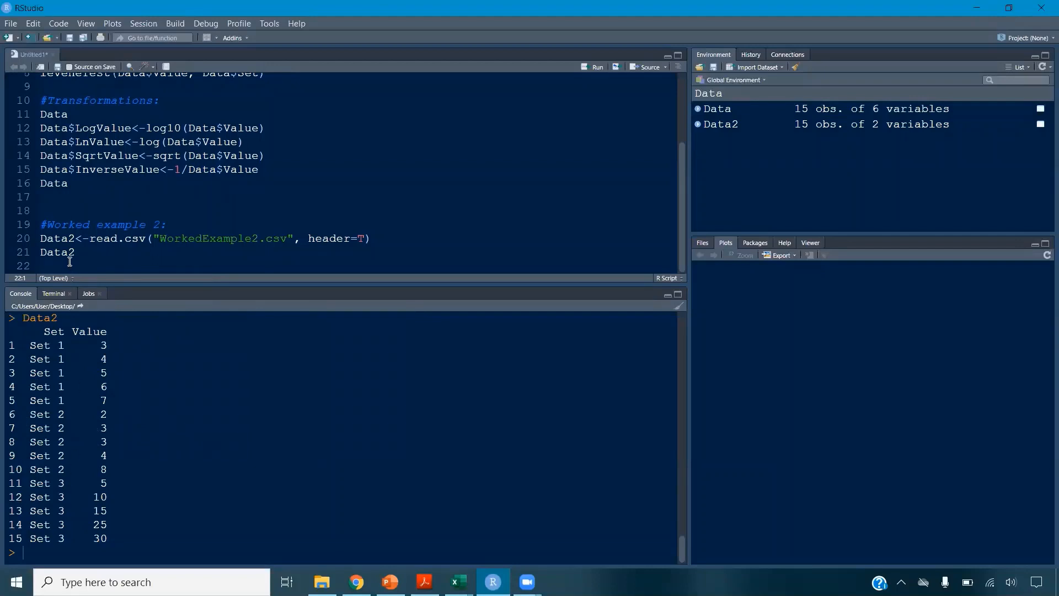
- Add and run bartlett.test(Data2$Value, Data2$Set) on script line 22 and highlight the resulting p-value
{"action": "type", "text": "bartle"}
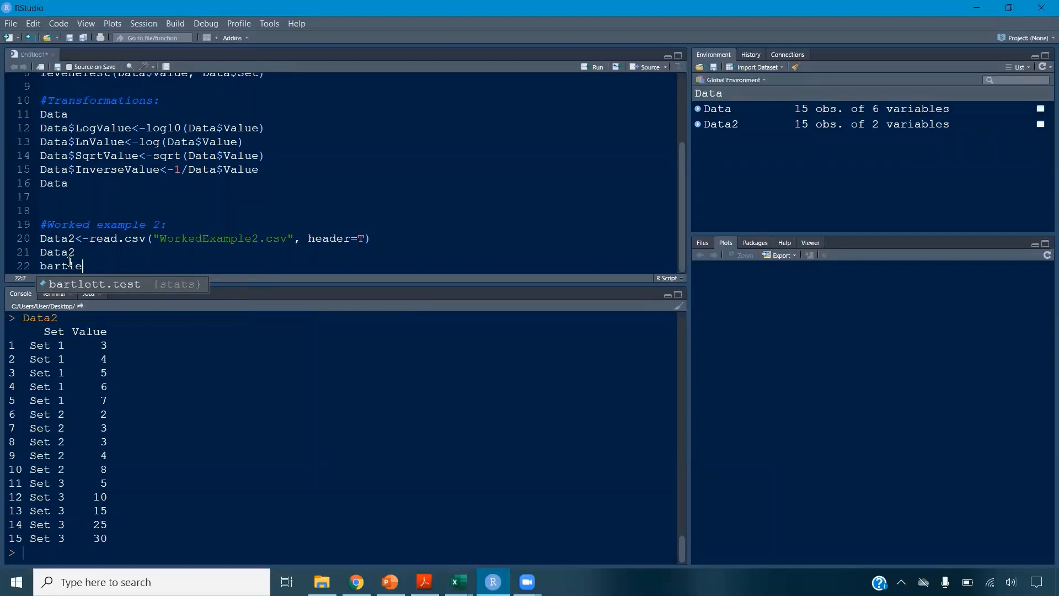
{"action": "key", "text": "Tab"}
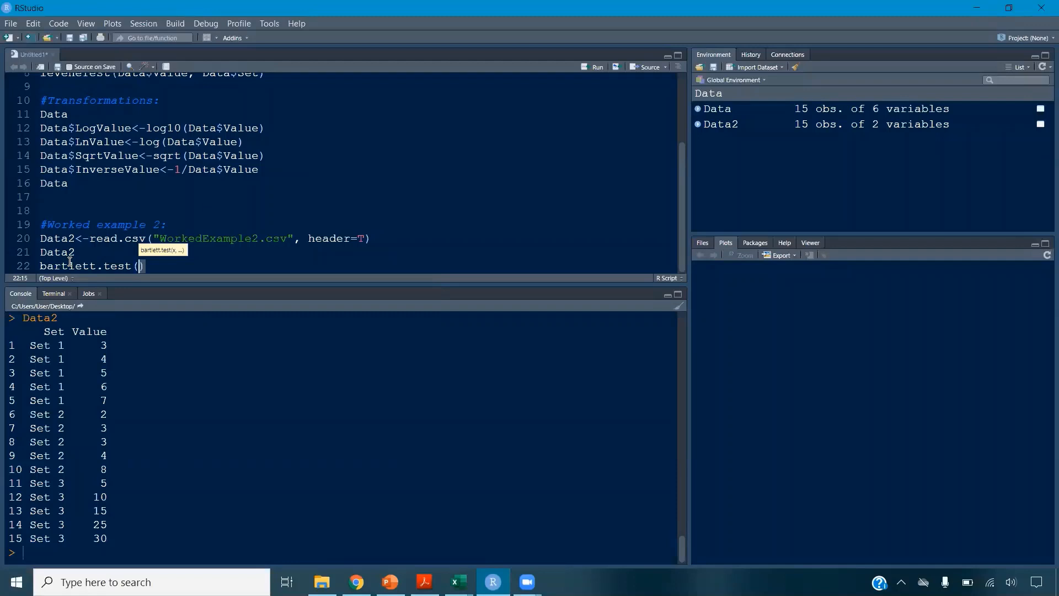
{"action": "type", "text": "Data2"}
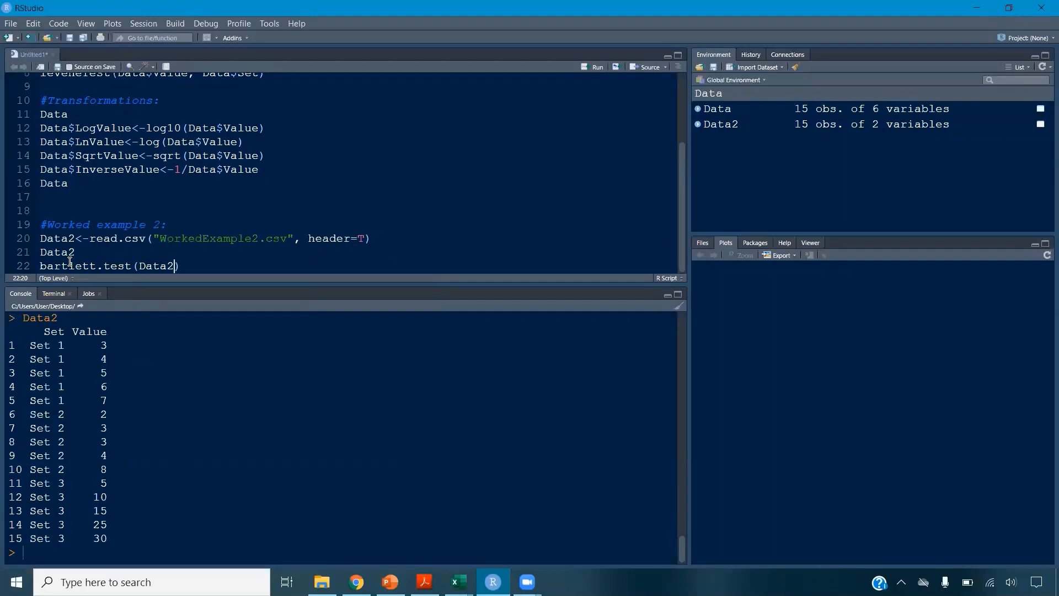
{"action": "type", "text": "$"}
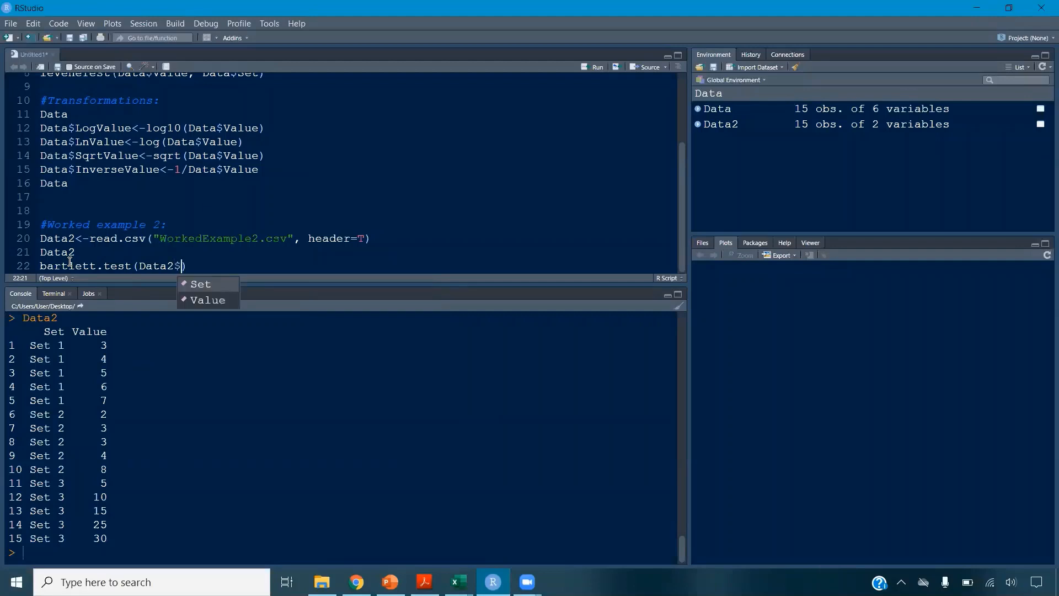
{"action": "left_click", "coordinate": [206, 301]}
{"action": "type", "text": ", Data"}
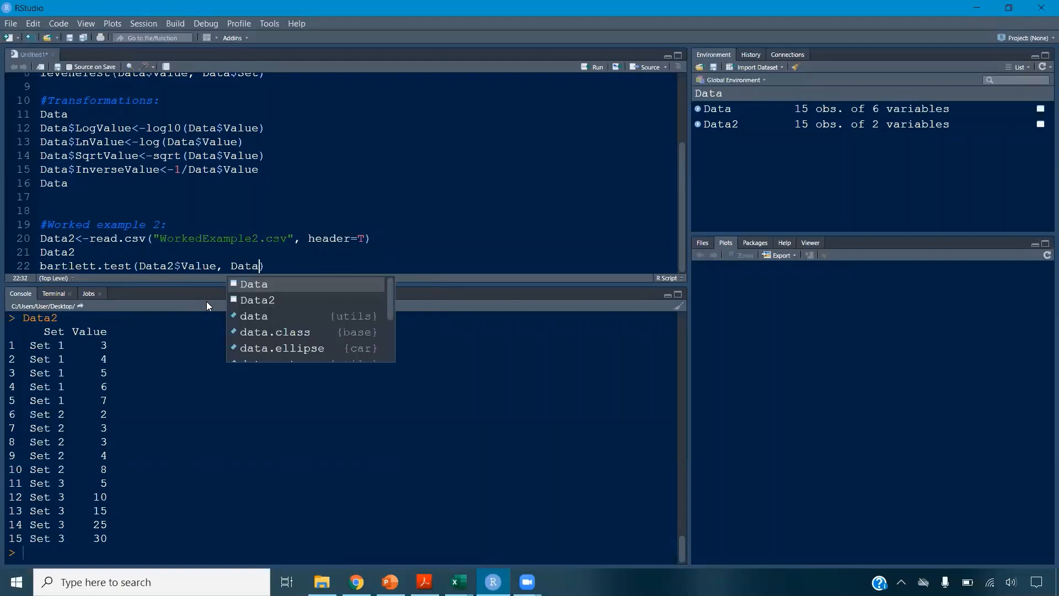
{"action": "type", "text": "2$"}
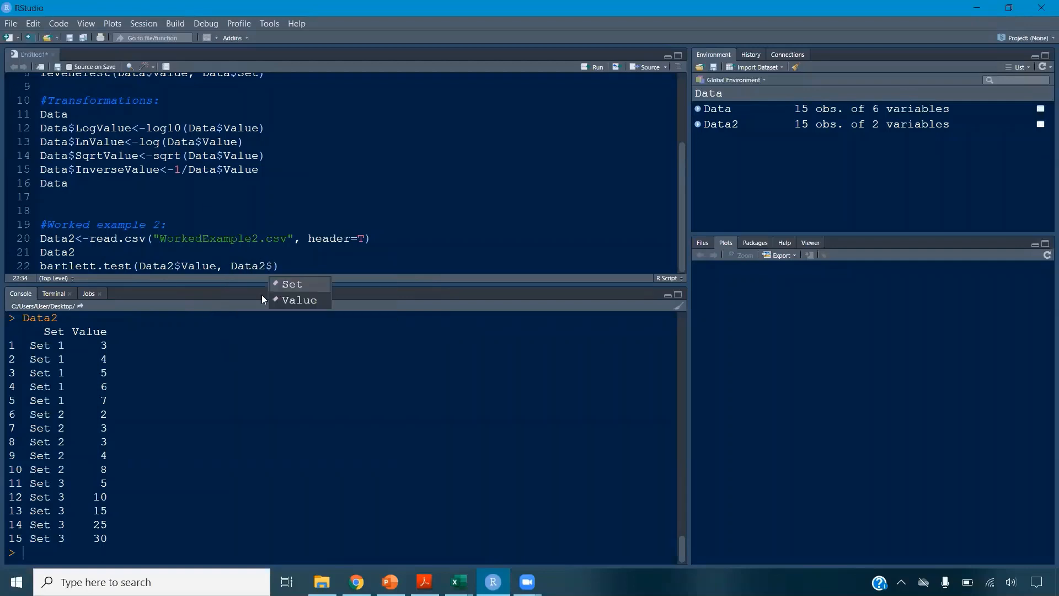
{"action": "left_click", "coordinate": [295, 289]}
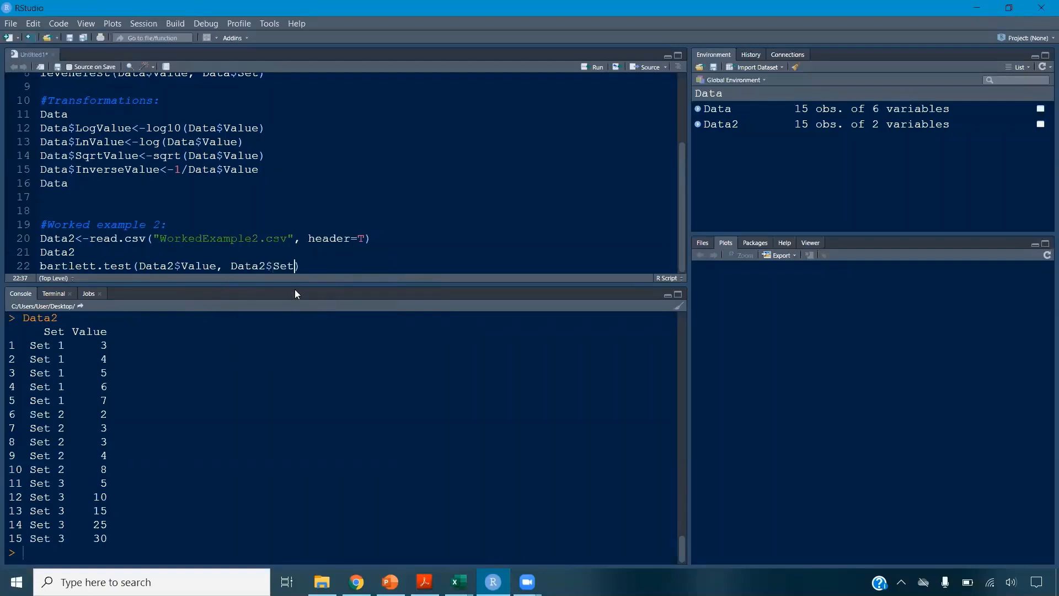
{"action": "key", "text": "ctrl+Return"}
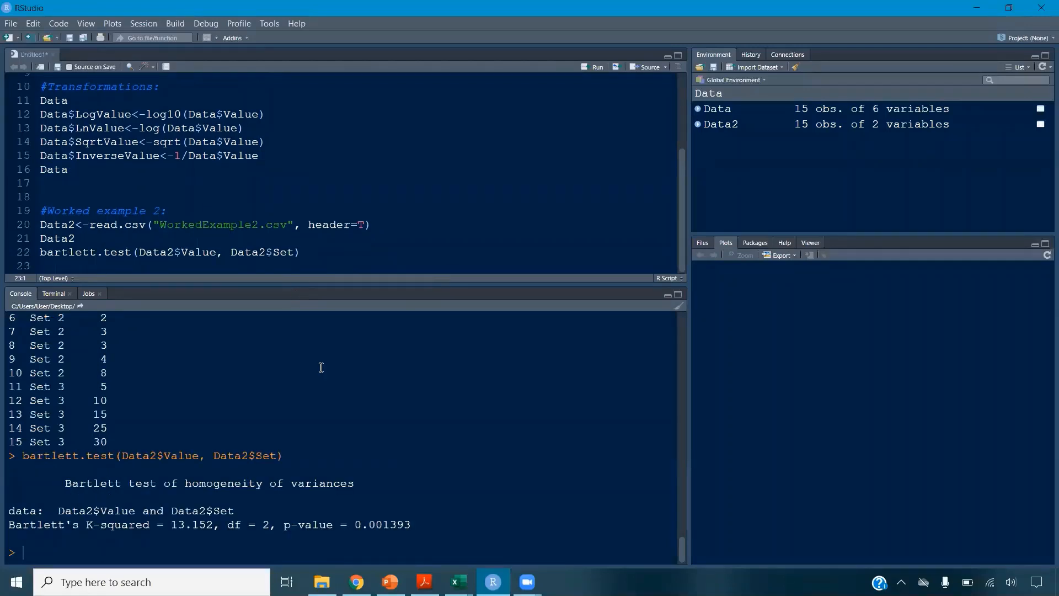
{"action": "left_click_drag", "start_coordinate": [284, 524], "coordinate": [419, 525]}
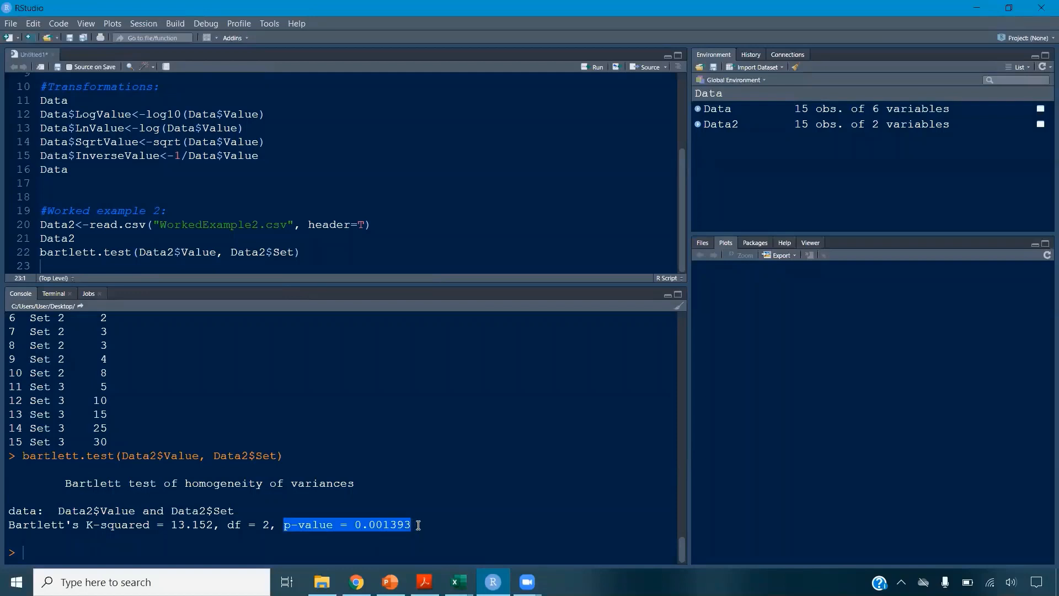
- Add and run leveneTest with the Bartlett test's arguments, Data2$Value and Data2$Set, and highlight the resulting p-value
{"action": "left_click", "coordinate": [69, 267]}
{"action": "type", "text": "levene"}
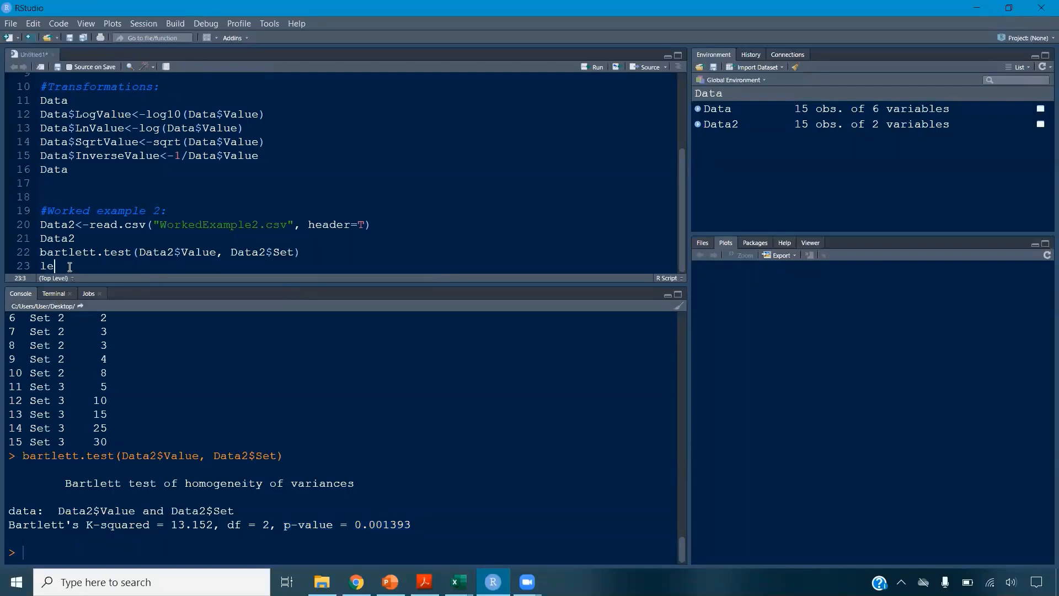
{"action": "key", "text": "Down"}
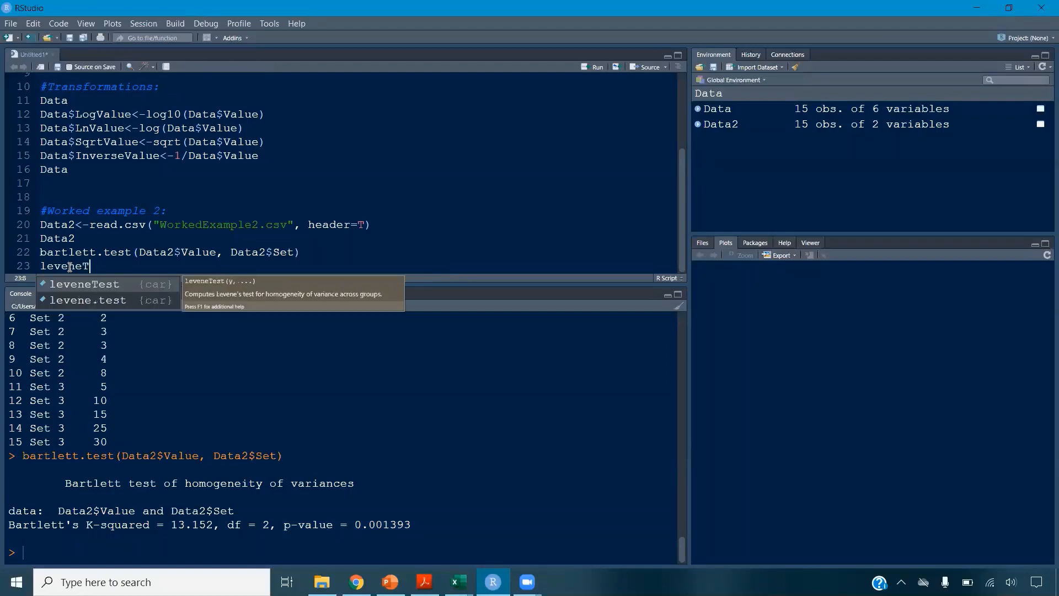
{"action": "key", "text": "Return"}
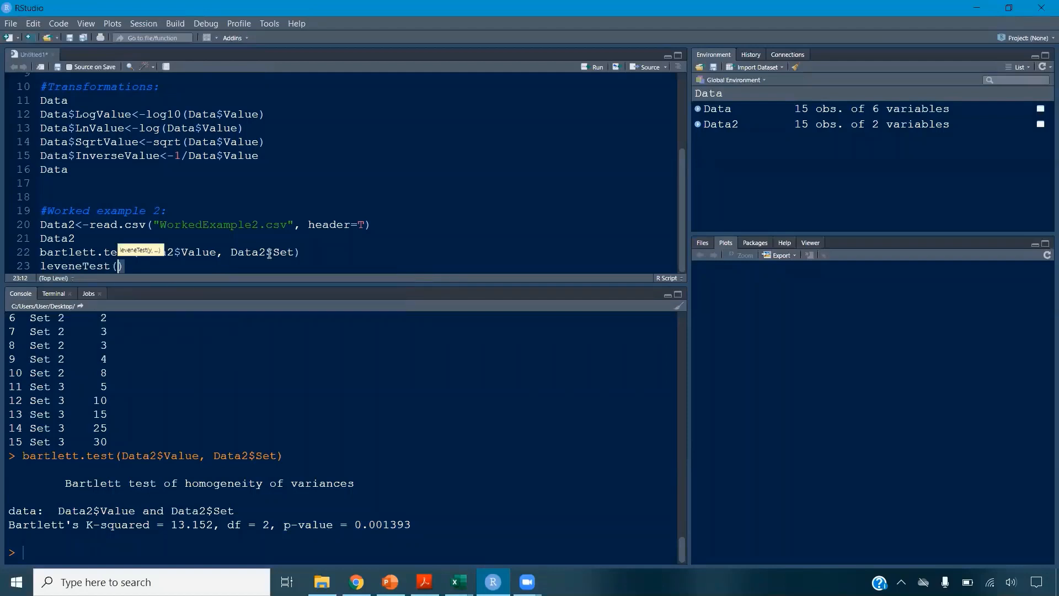
{"action": "left_click_drag", "start_coordinate": [294, 253], "coordinate": [138, 258]}
{"action": "key", "text": "ctrl+c"}
{"action": "left_click", "coordinate": [117, 266]}
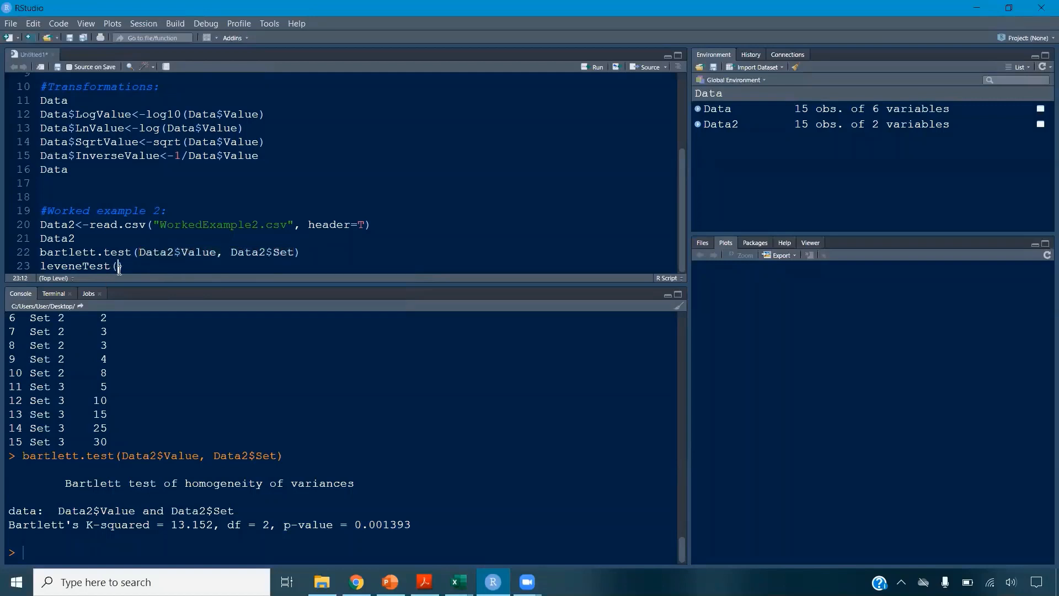
{"action": "key", "text": "ctrl+v"}
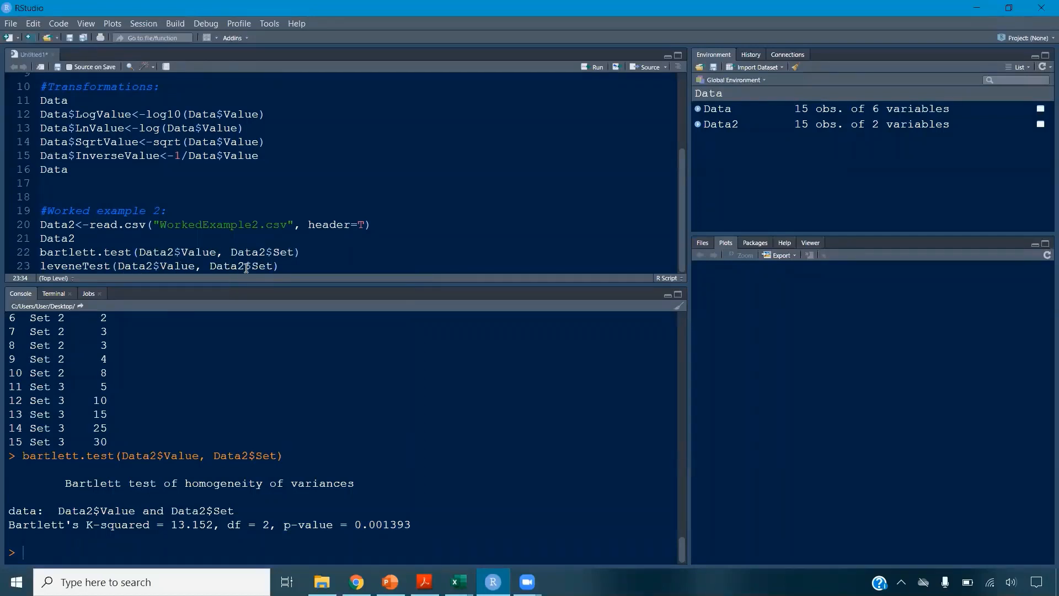
{"action": "key", "text": "ctrl+Return"}
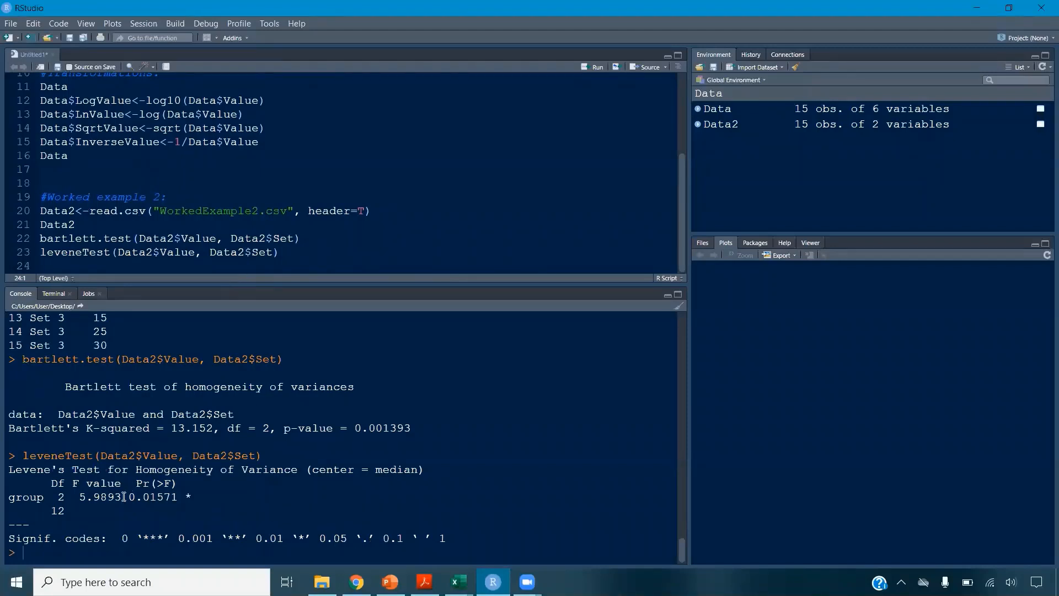
{"action": "left_click_drag", "start_coordinate": [131, 498], "coordinate": [178, 498]}
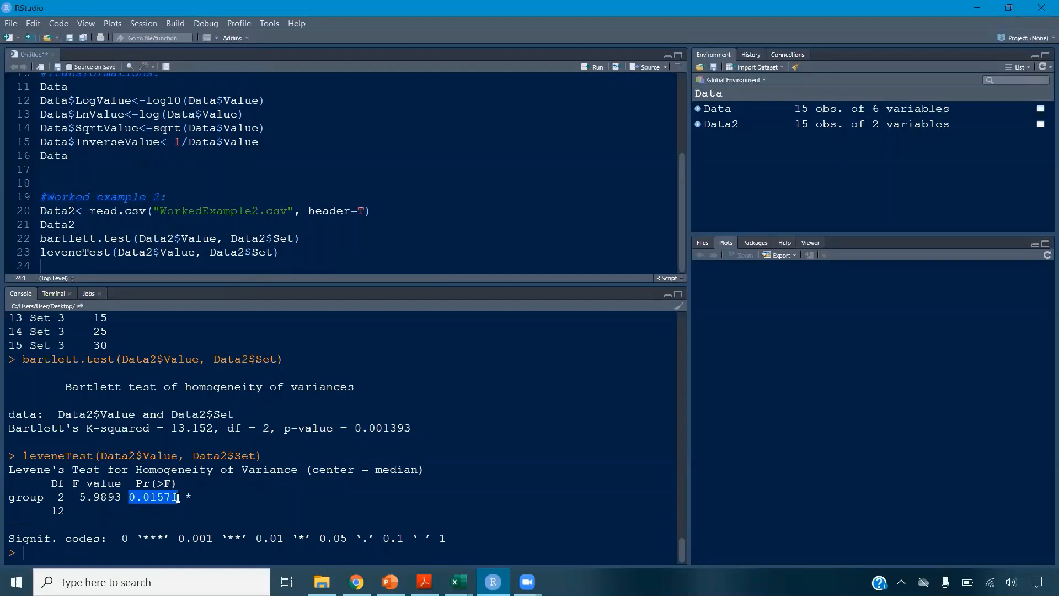
- Add and run Data2$LogValue<-log10(Data2$Value) on script line 24
{"action": "left_click", "coordinate": [78, 272]}
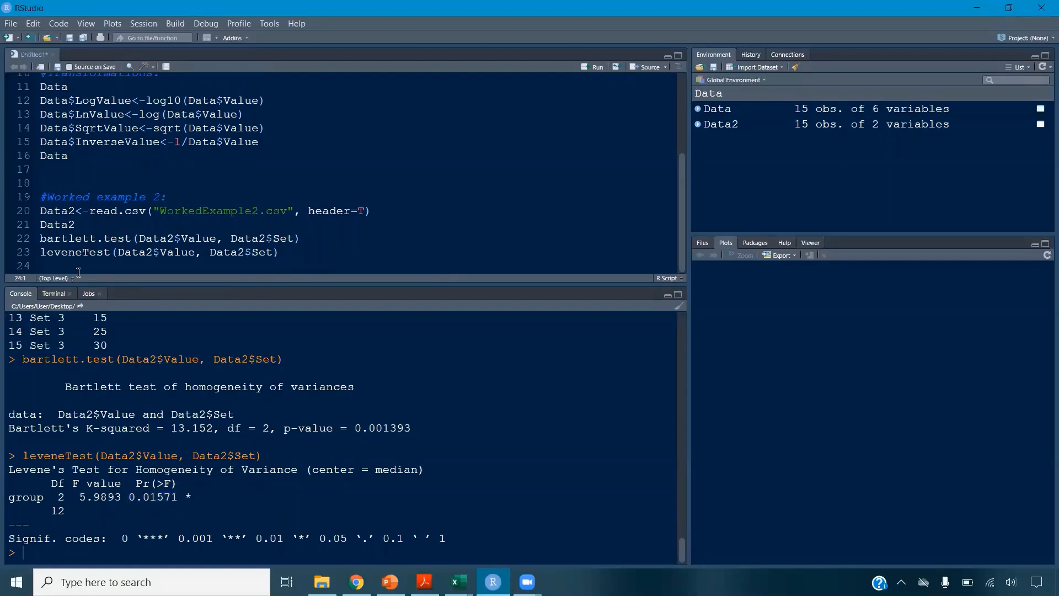
{"action": "type", "text": "Data2$"}
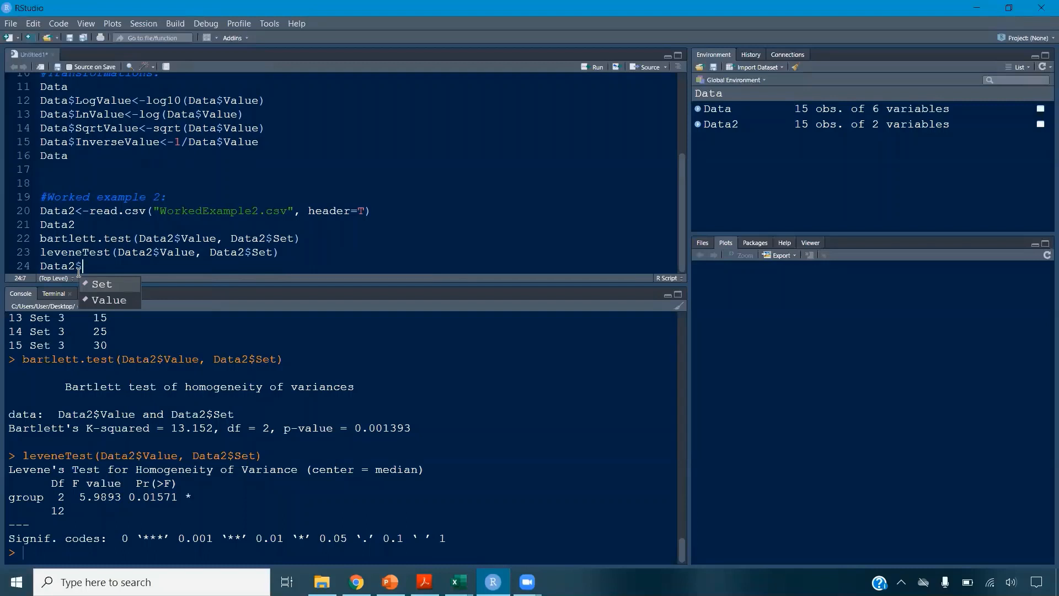
{"action": "type", "text": "LogVal"}
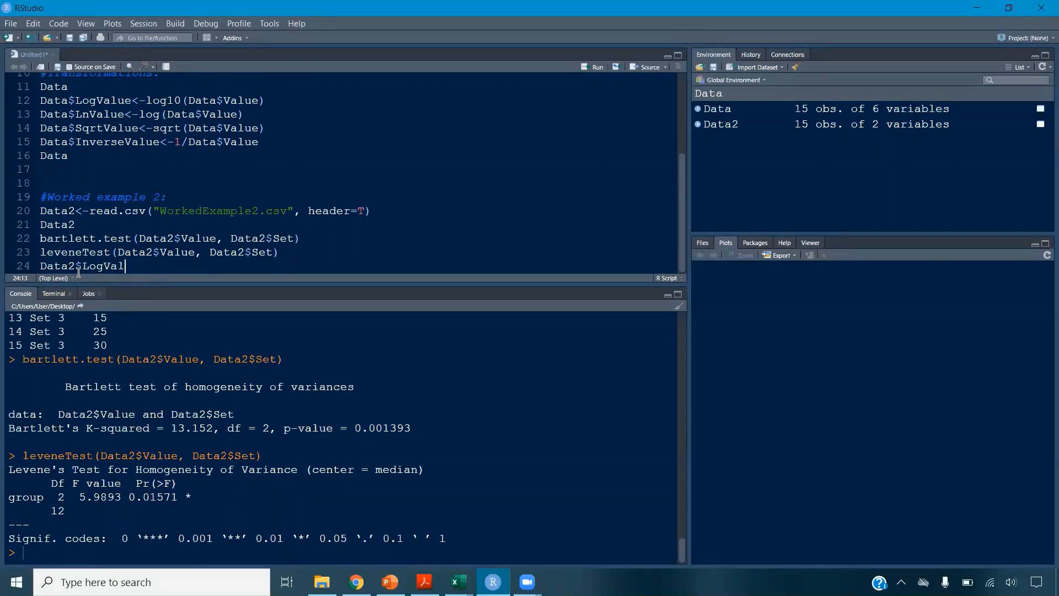
{"action": "type", "text": "ue<-"}
{"action": "type", "text": "log10(D"}
{"action": "type", "text": "ata2"}
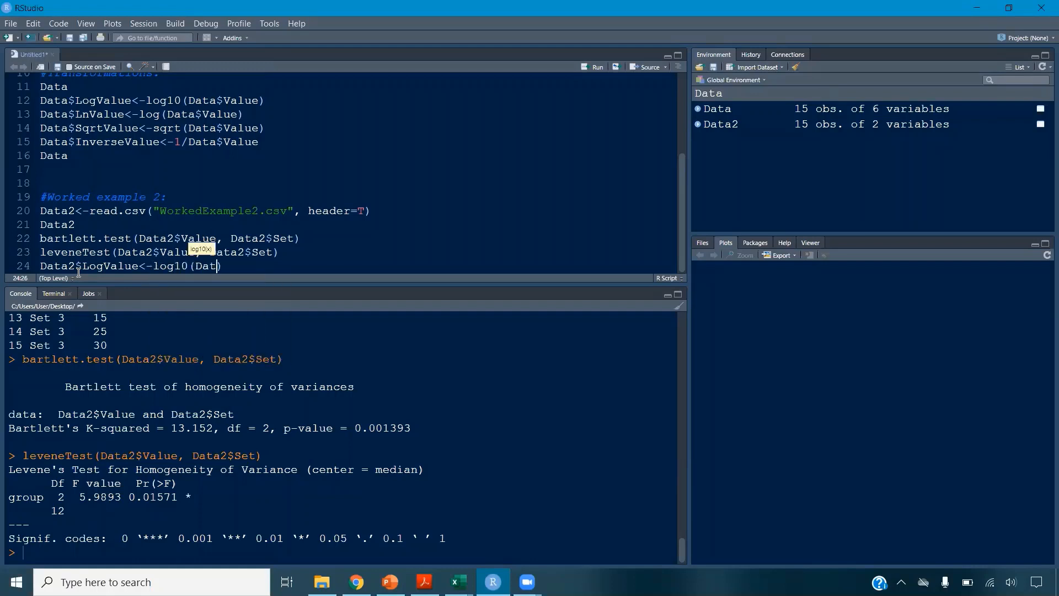
{"action": "type", "text": "$Valu"}
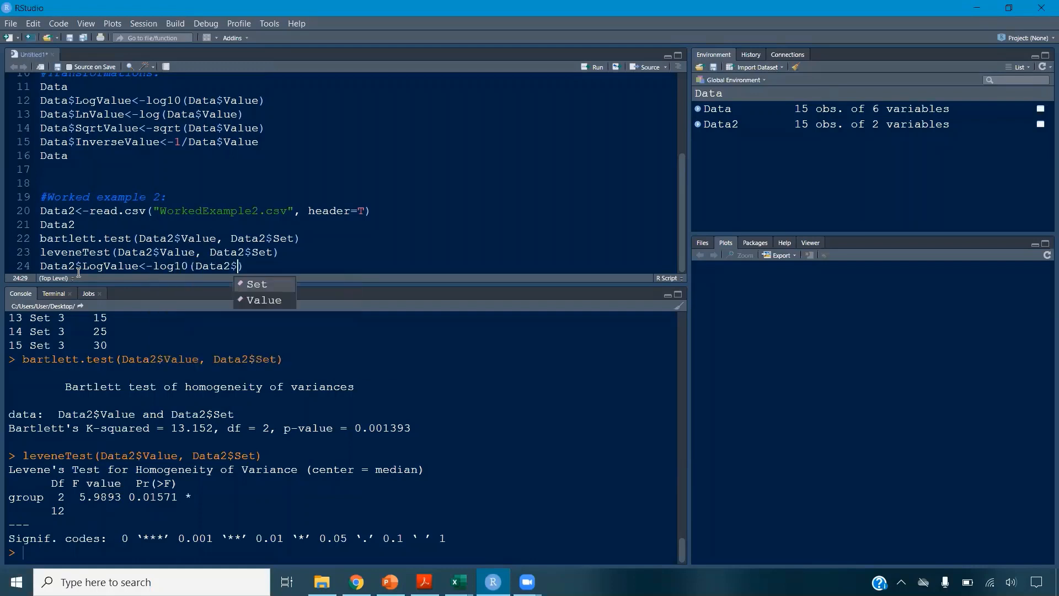
{"action": "type", "text": "e"}
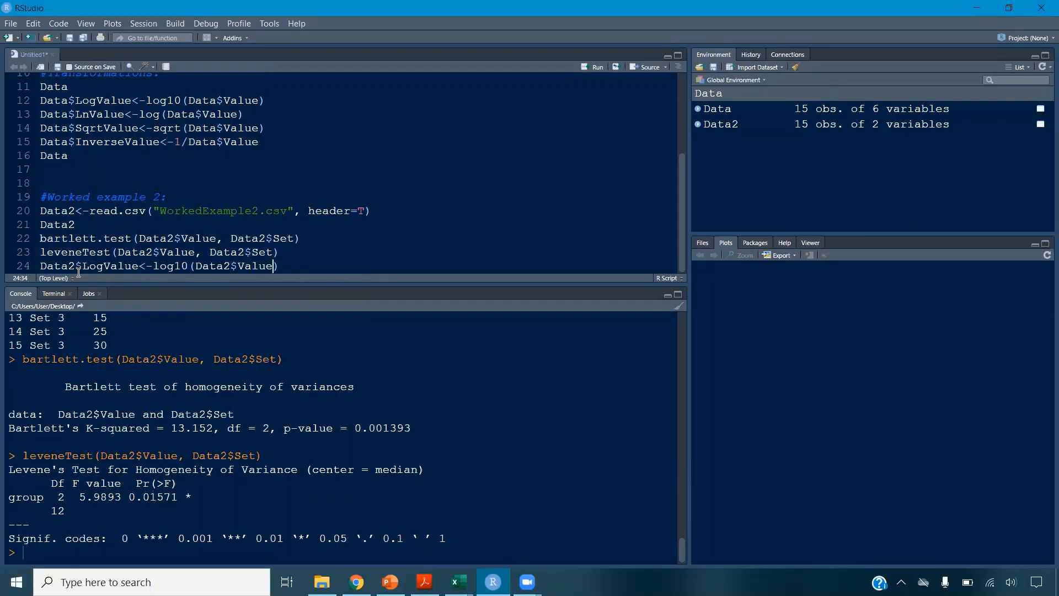
{"action": "key", "text": "ctrl+Return"}
- Add and run leveneTest(Data2$LogValue, Data2$Set) on line 25, and highlight the resulting p-value and the LogValue argument
{"action": "type", "text": "leveneT"}
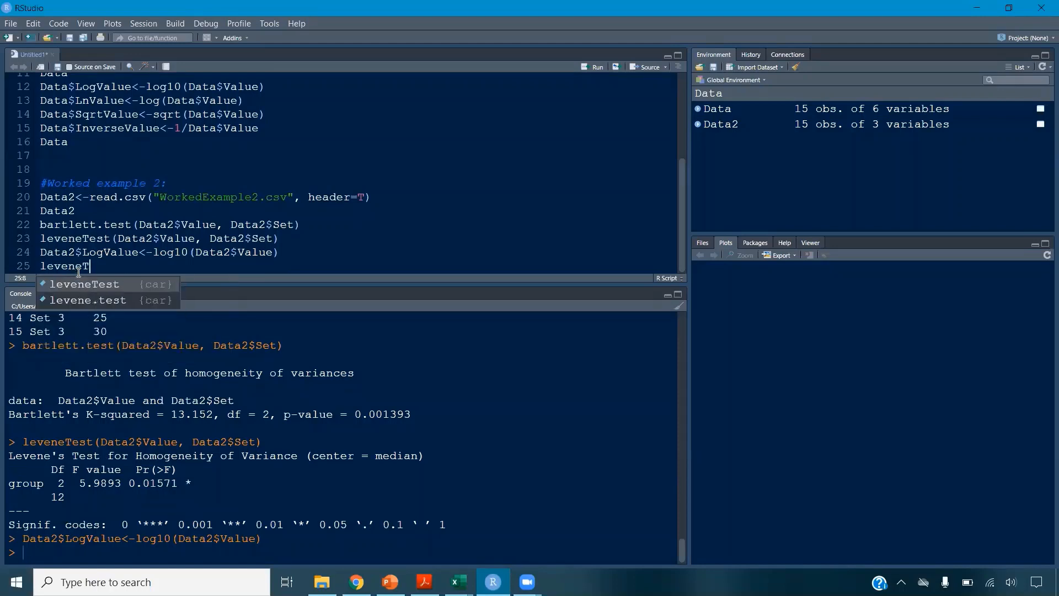
{"action": "type", "text": "est"}
{"action": "type", "text": "(Data2$"}
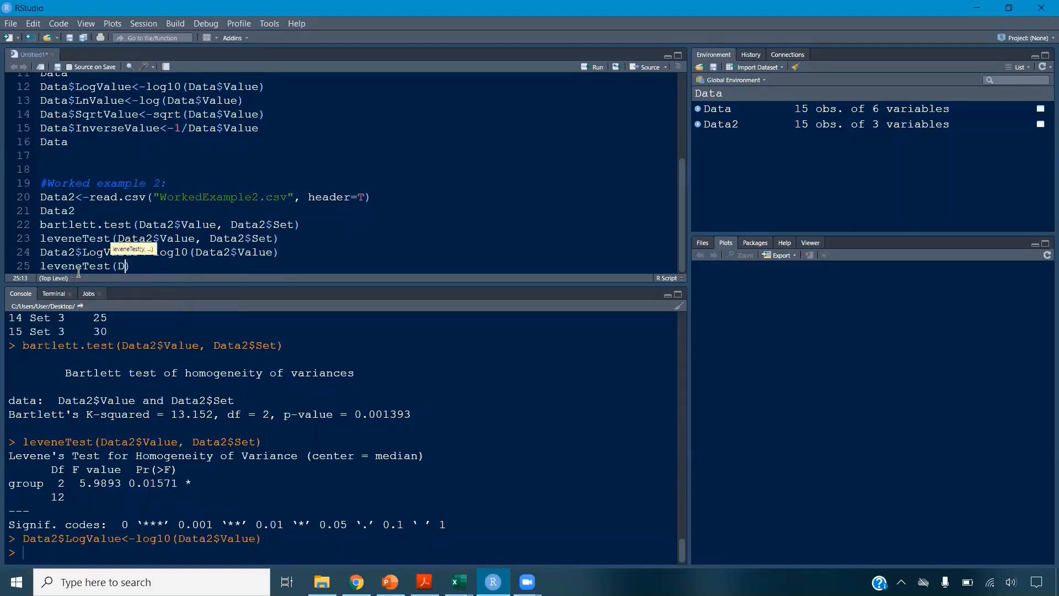
{"action": "type", "text": "Log"}
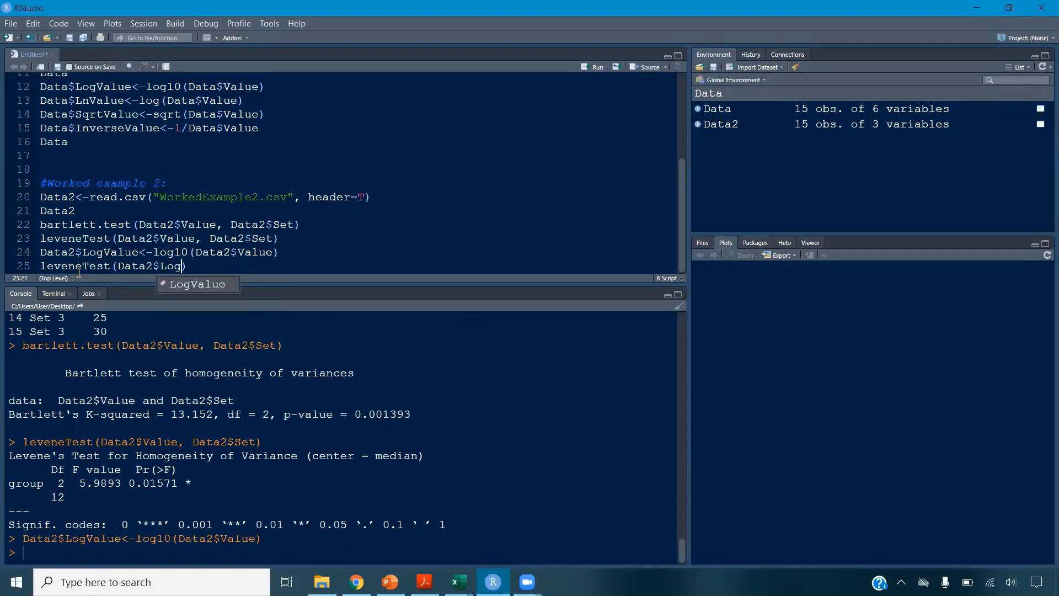
{"action": "key", "text": "Tab"}
{"action": "type", "text": ", Data"}
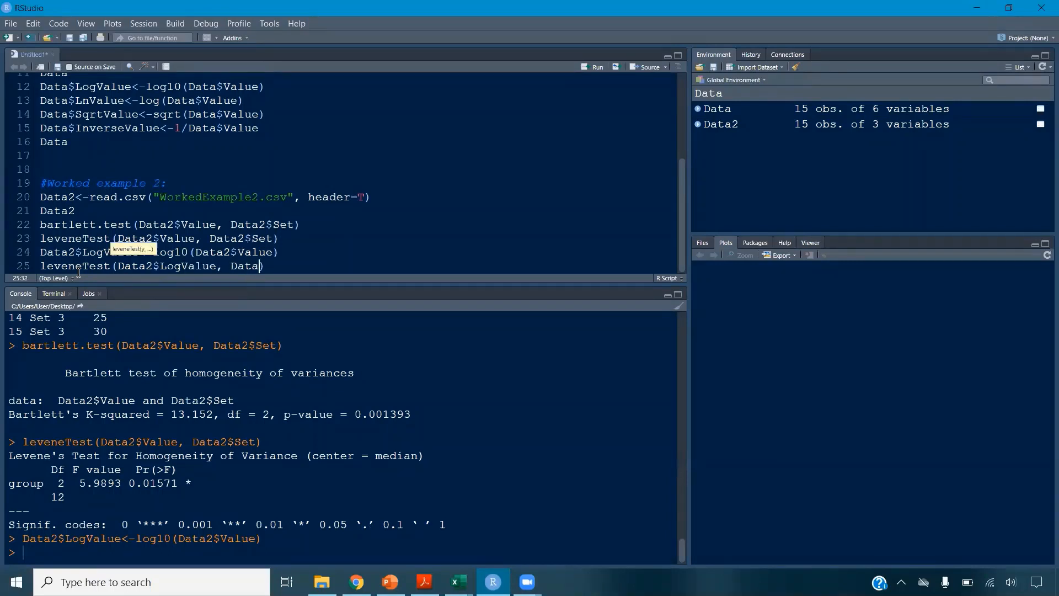
{"action": "type", "text": "2$S"}
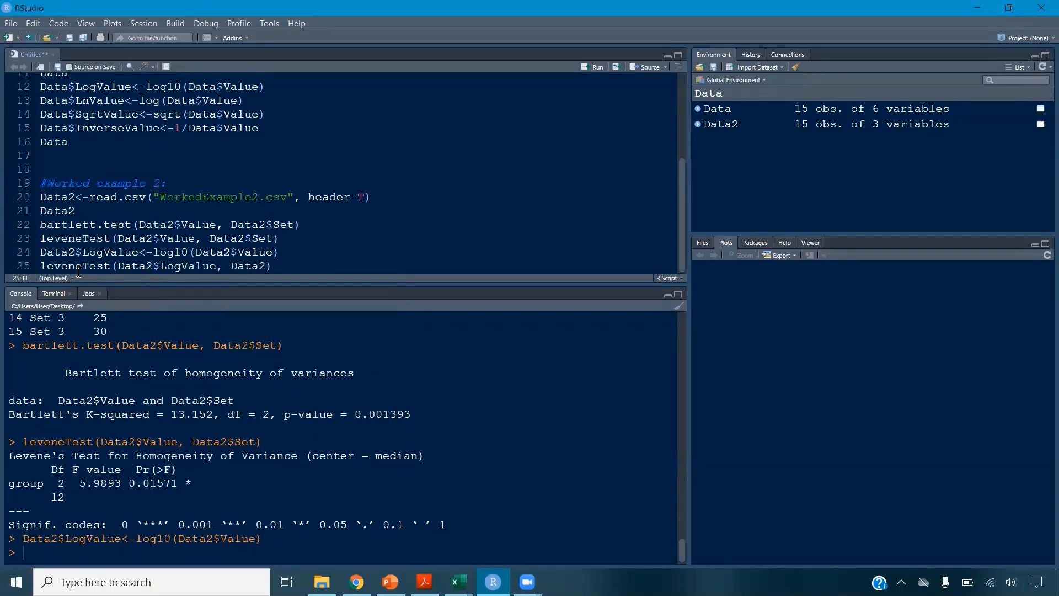
{"action": "key", "text": "Tab"}
{"action": "key", "text": "ctrl+Return"}
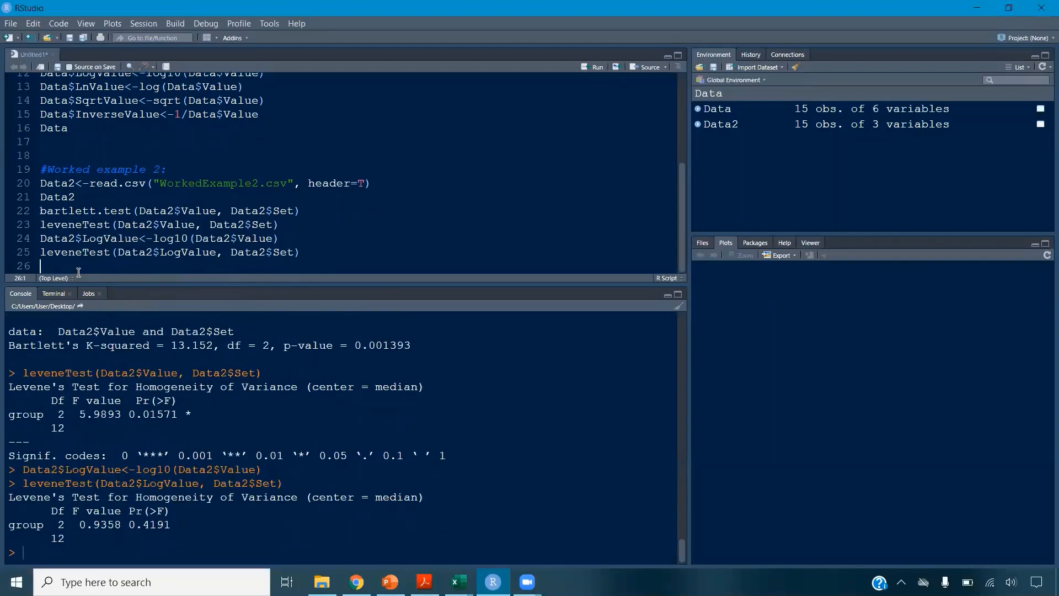
{"action": "left_click_drag", "start_coordinate": [130, 526], "coordinate": [173, 526]}
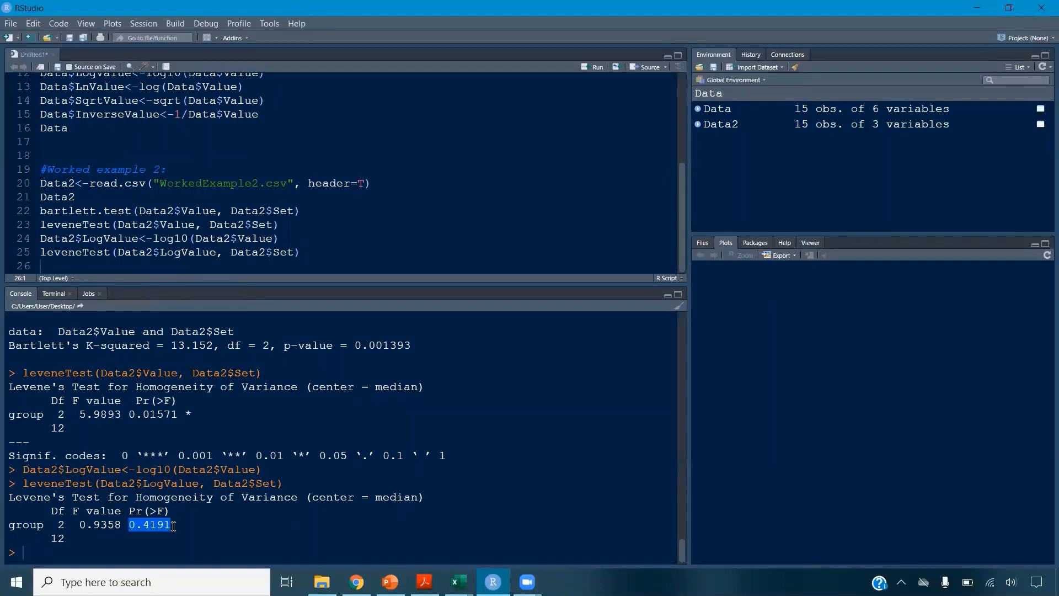
{"action": "left_click_drag", "start_coordinate": [160, 252], "coordinate": [216, 252]}
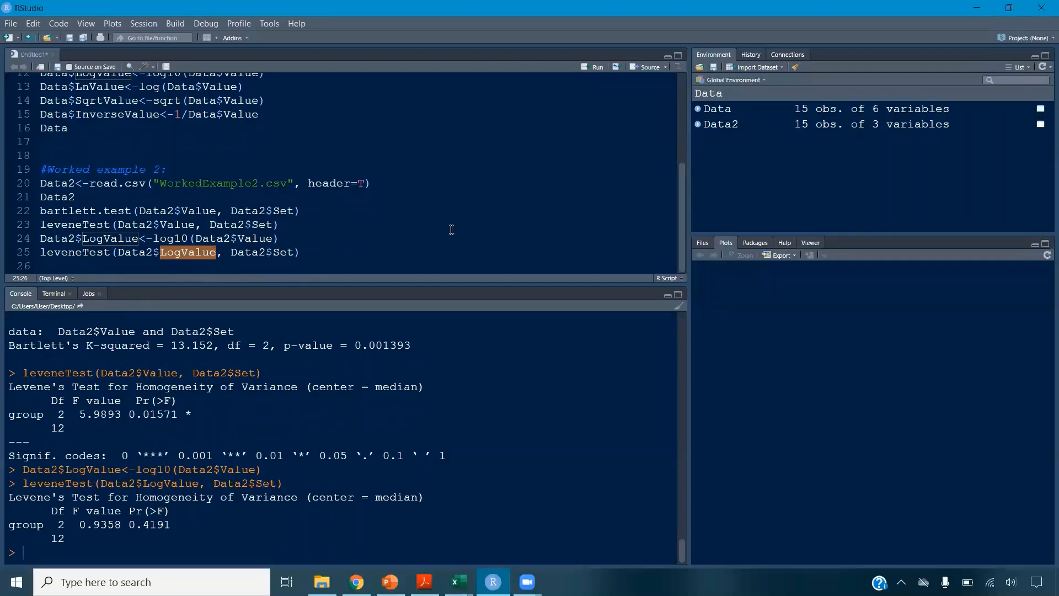
- Annotate line 22 with "#Run the Bartlett's test." and line 23 with "#Run the Levene's test (from package car)."
{"action": "left_click", "coordinate": [409, 207]}
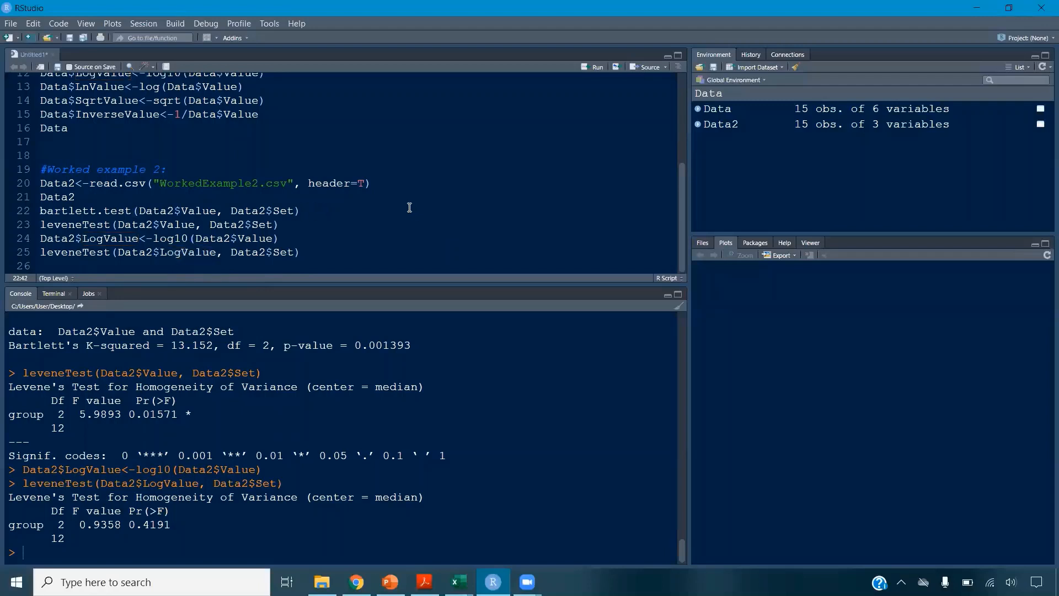
{"action": "type", "text": "#Run the Bartlett's test."}
{"action": "key", "text": "Down"}
{"action": "type", "text": "#Run the Le"}
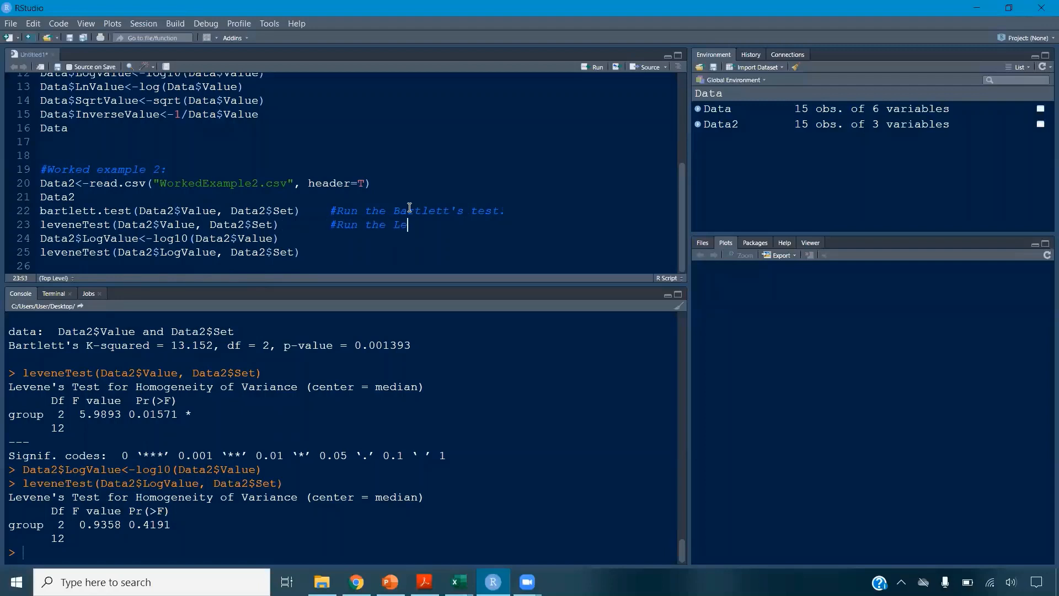
{"action": "type", "text": "vene's test (from package car)."}
- Annotate line 24 with "#Make a new column with log10 of column Value." and line 25 with "#Run the Levene's test on the log-transformed values."
{"action": "key", "text": "Down"}
{"action": "scroll", "coordinate": [409, 208], "scroll_direction": "up", "scroll_amount": 4}
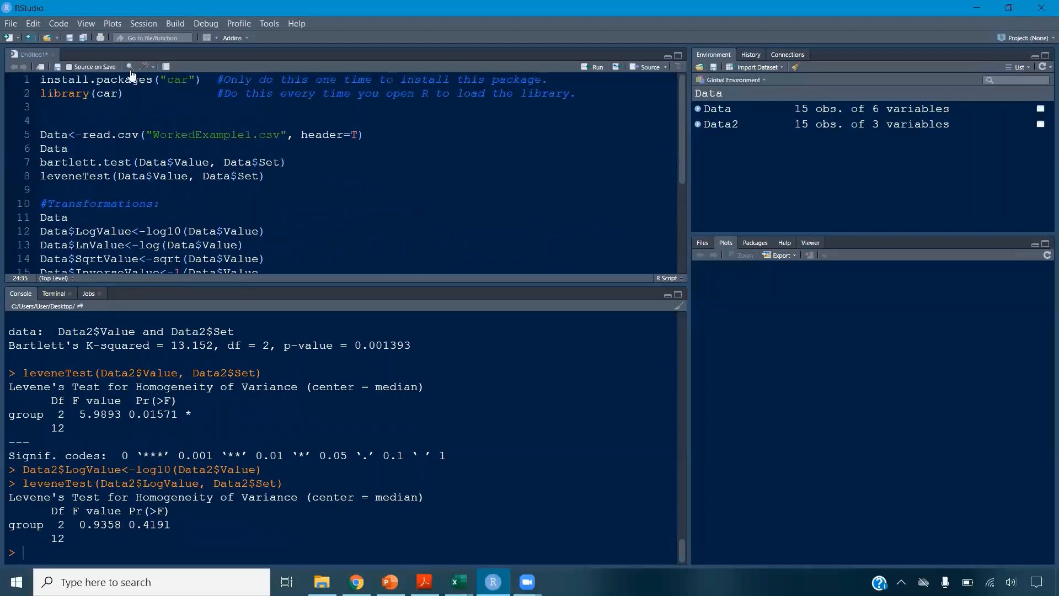
{"action": "scroll", "coordinate": [419, 218], "scroll_direction": "down", "scroll_amount": 4}
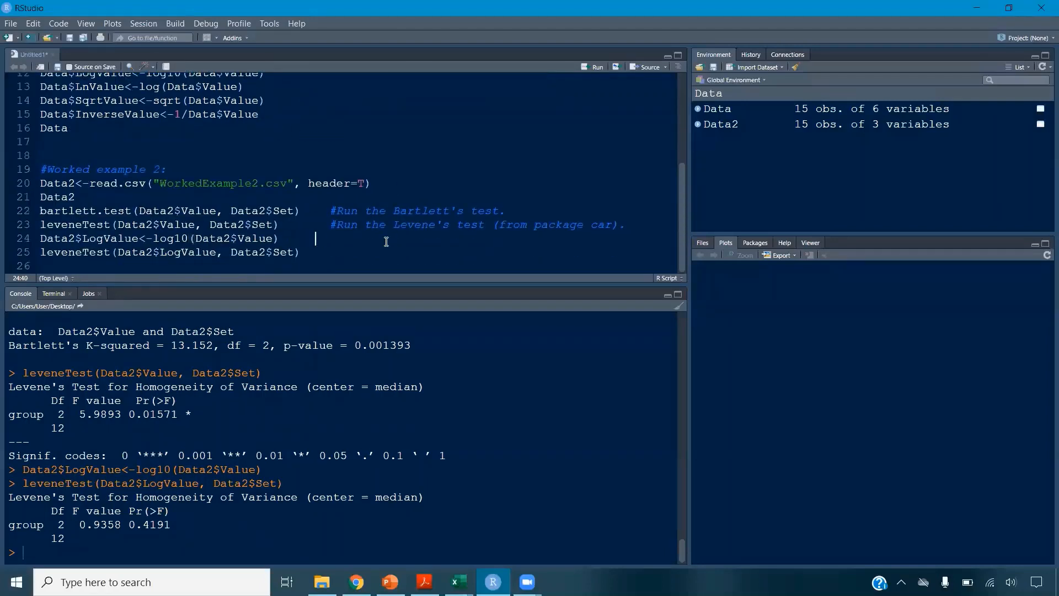
{"action": "type", "text": "#Make a new column with log10 "}
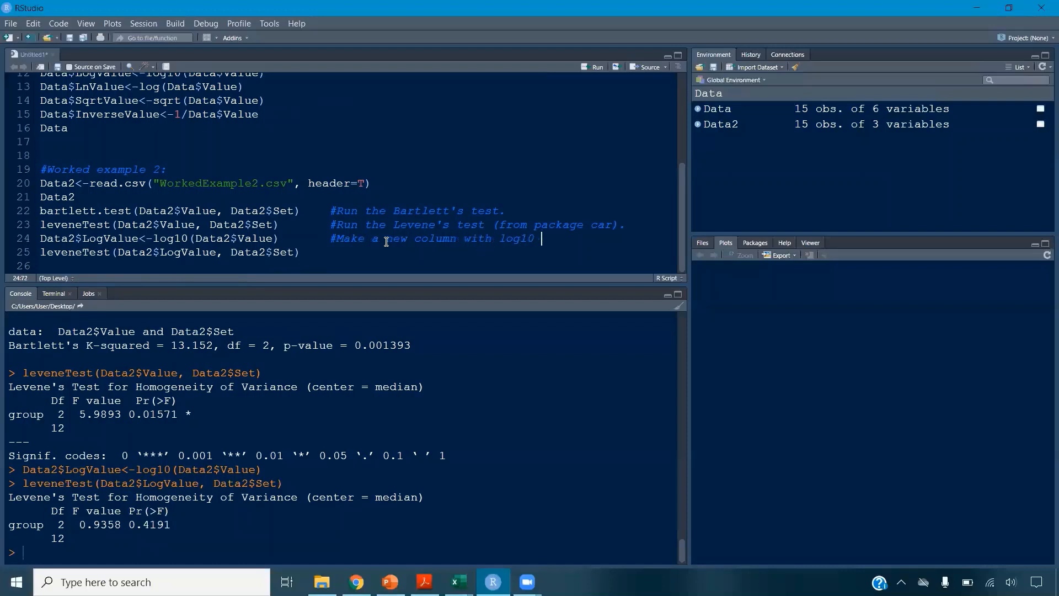
{"action": "type", "text": "of column Value."}
{"action": "key", "text": "Down"}
{"action": "type", "text": "#Run the Levene's test on the log-transo"}
{"action": "key", "text": "BackSpace"}
{"action": "type", "text": "formed val"}
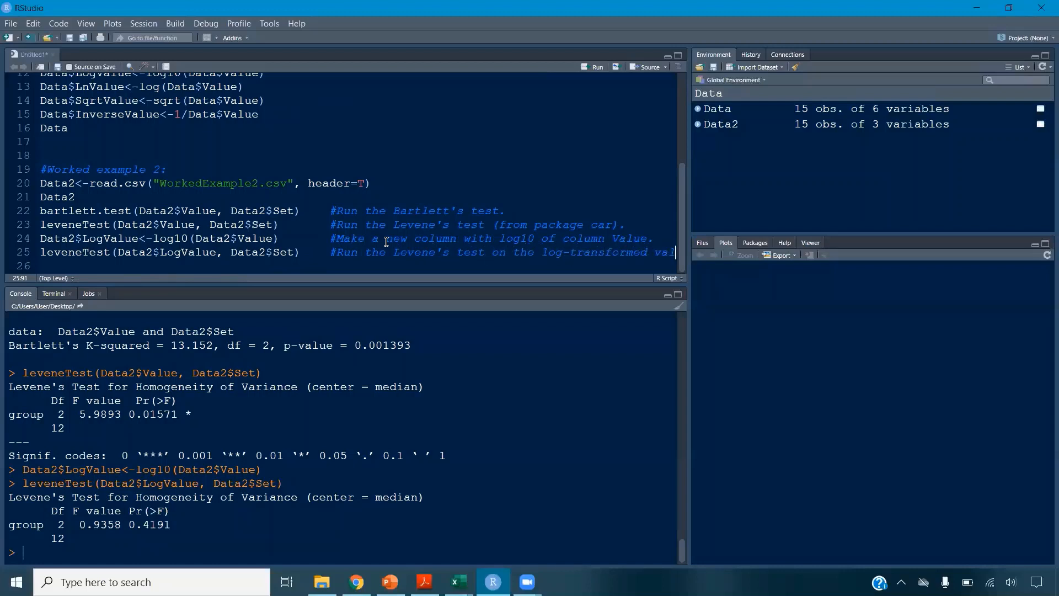
{"action": "type", "text": "ues."}
- Add a comment on line 26: "#p less than alpha for non-transformed data. This means we reject the null hypothesis"
{"action": "key", "text": "Return"}
{"action": "type", "text": "#p less than alpha for non-transof"}
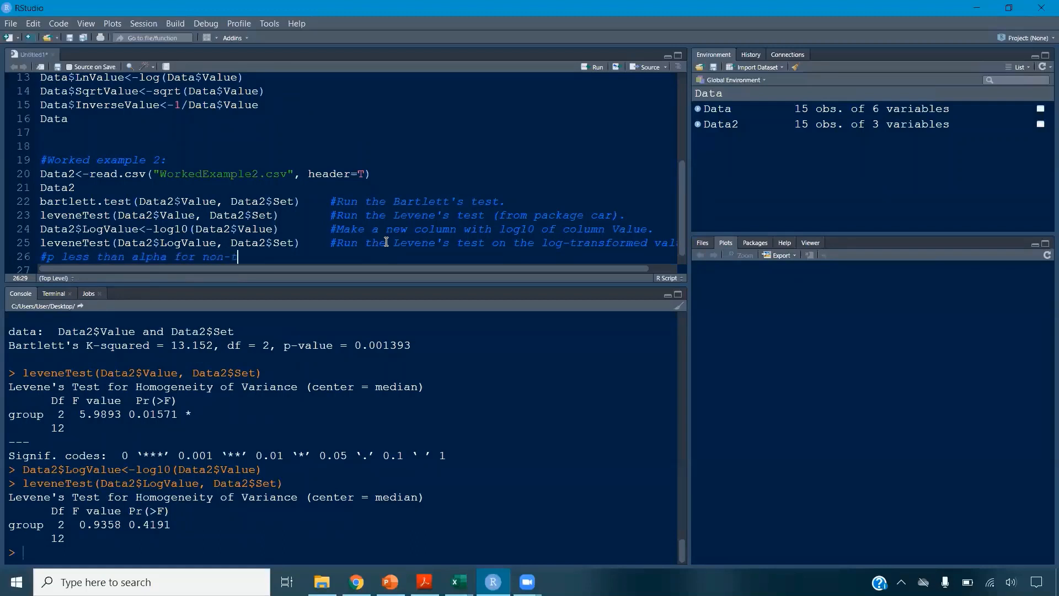
{"action": "key", "text": "BackSpace"}
{"action": "key", "text": "BackSpace"}
{"action": "type", "text": "formed c"}
{"action": "type", "text": "his means we reject"}
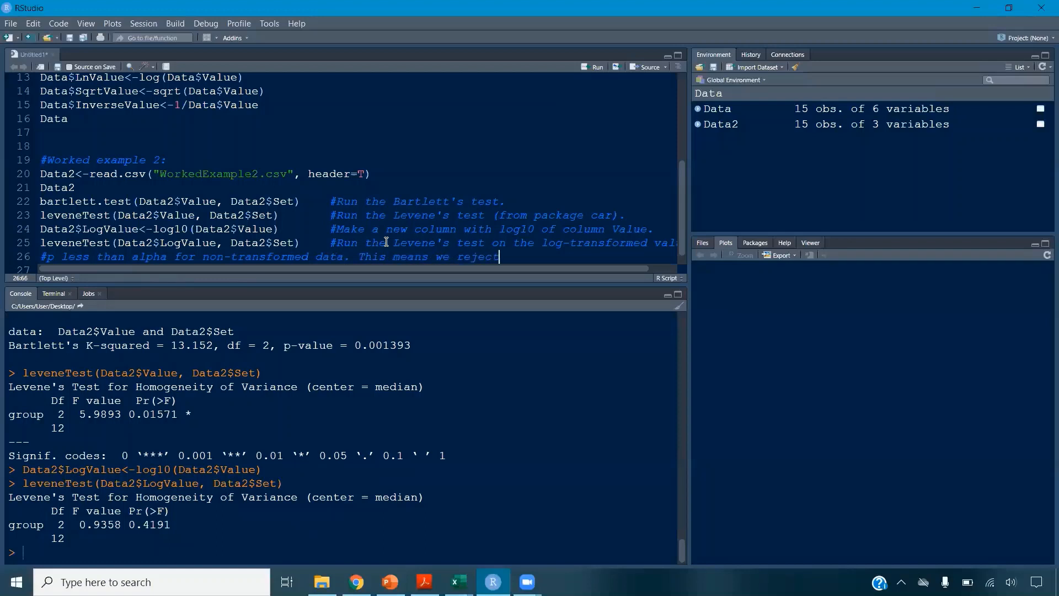
{"action": "type", "text": " the null hypothesis"}
- Continue the comment on line 27: "#and need to transform the data. We did a log10 transformation and ran the Levene's"
{"action": "key", "text": "Return"}
{"action": "type", "text": "#and need to trna"}
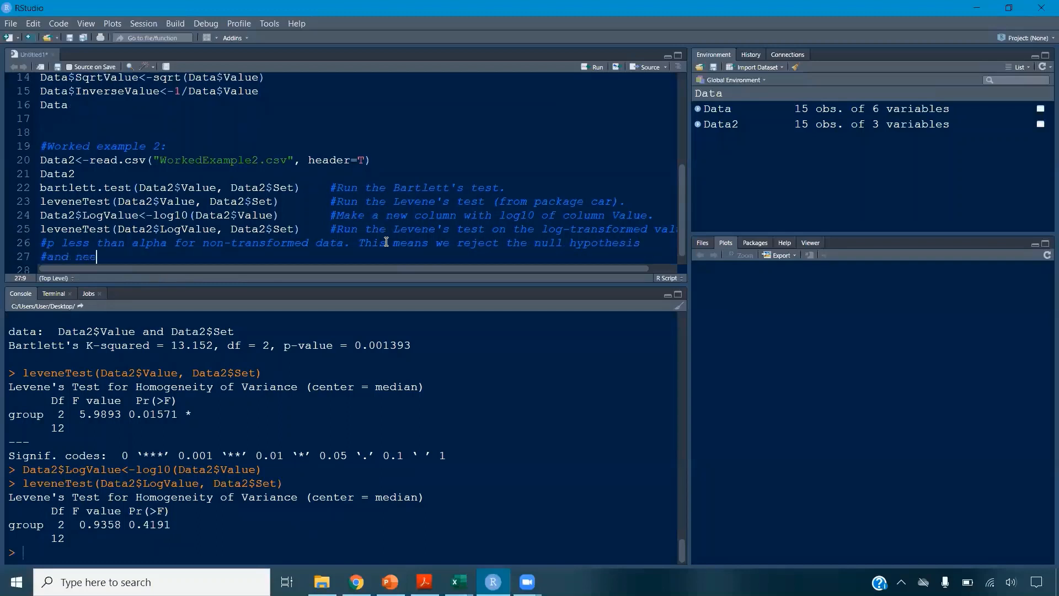
{"action": "key", "text": "BackSpace"}
{"action": "key", "text": "BackSpace"}
{"action": "type", "text": "asnform"}
{"action": "key", "text": "BackSpace"}
{"action": "key", "text": "BackSpace"}
{"action": "key", "text": "BackSpace"}
{"action": "key", "text": "BackSpace"}
{"action": "key", "text": "BackSpace"}
{"action": "key", "text": "BackSpace"}
{"action": "type", "text": "nsof"}
{"action": "key", "text": "BackSpace"}
{"action": "key", "text": "BackSpace"}
{"action": "type", "text": "form the data. We did "}
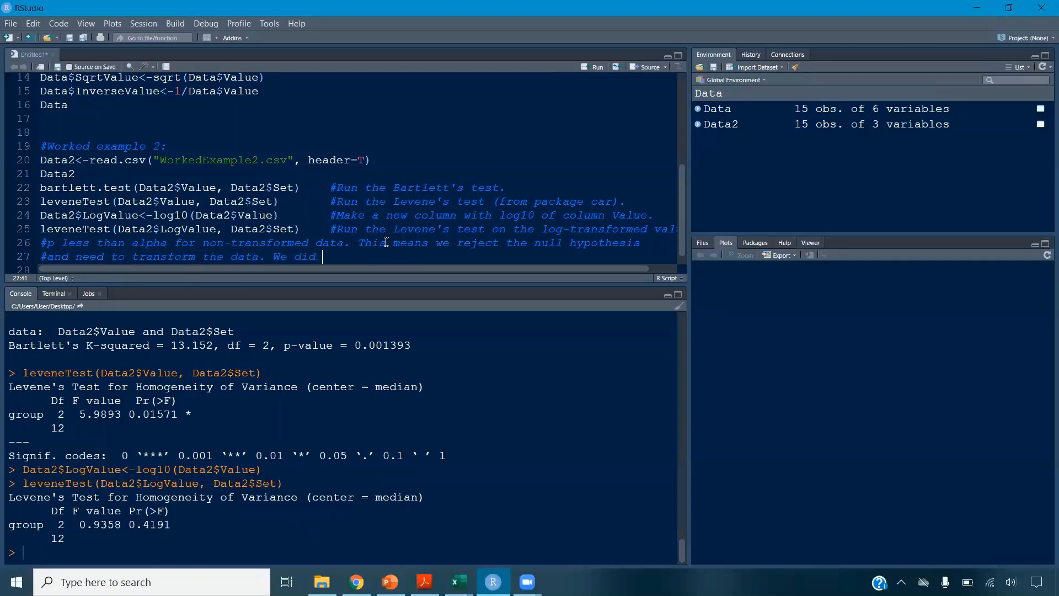
{"action": "type", "text": "a log10 transformation and ran the Levene's"}
- Continue the comment on line 28: "#test again. p was greater than alpha for the log10-transformed data, so we can used"
{"action": "key", "text": "Return"}
{"action": "type", "text": "#test agai"}
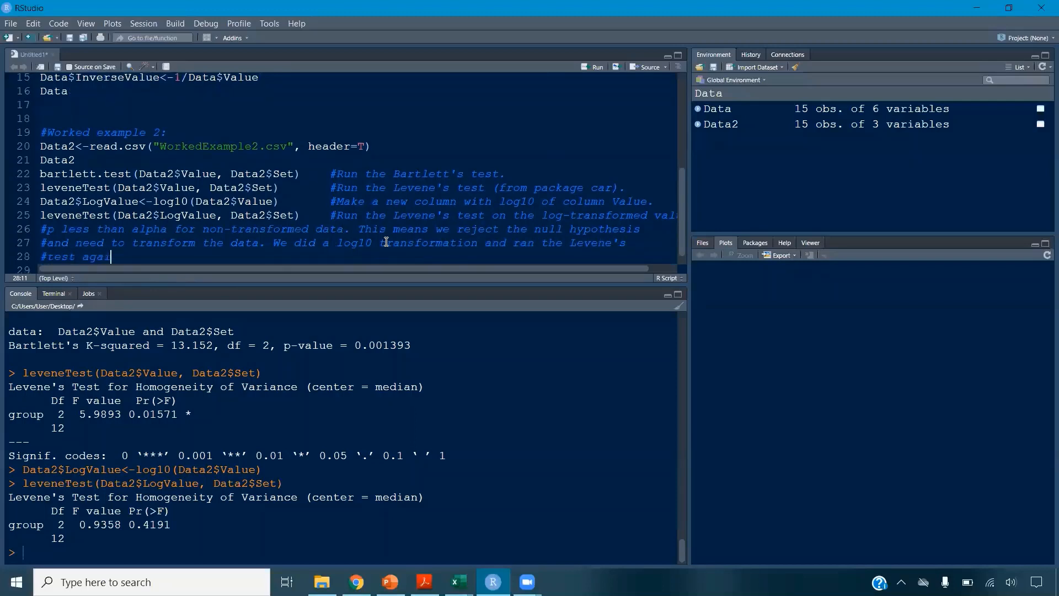
{"action": "type", "text": "n. p was greater than alpha for the log10-transformed data, so we can use"}
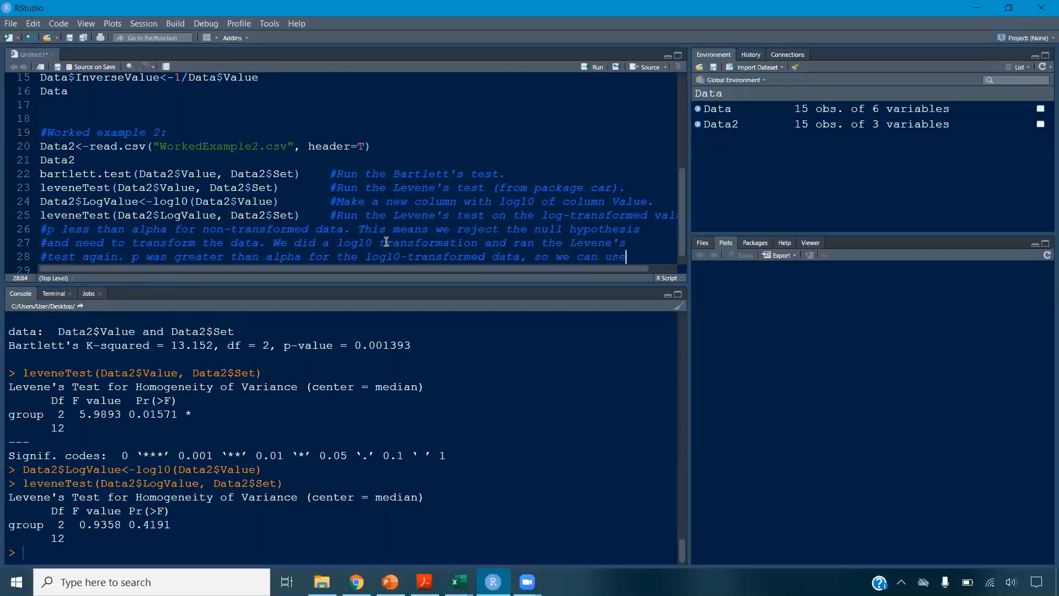
{"action": "type", "text": "d"}
- Finish the comment on line 29: "#the log10-transformed data in downstream statistical tests."
{"action": "key", "text": "Return"}
{"action": "type", "text": "#the log10-transfor"}
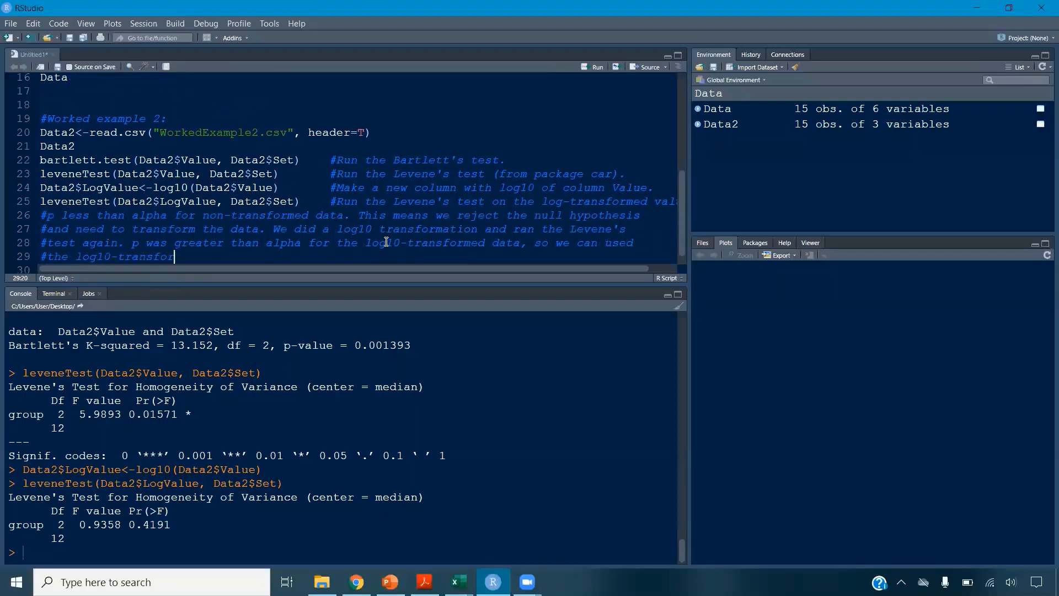
{"action": "type", "text": "med data in downstream stat"}
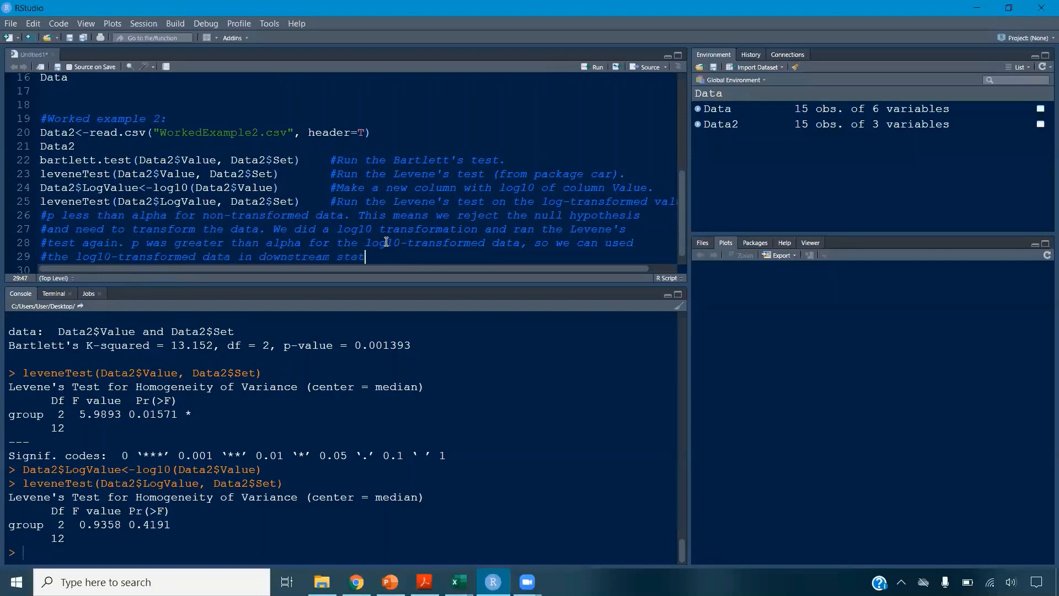
{"action": "type", "text": "istical tests"}
- Save the script to the Desktop as "Ch 16_Variance Tests and Data Transformations"
{"action": "left_click", "coordinate": [11, 24]}
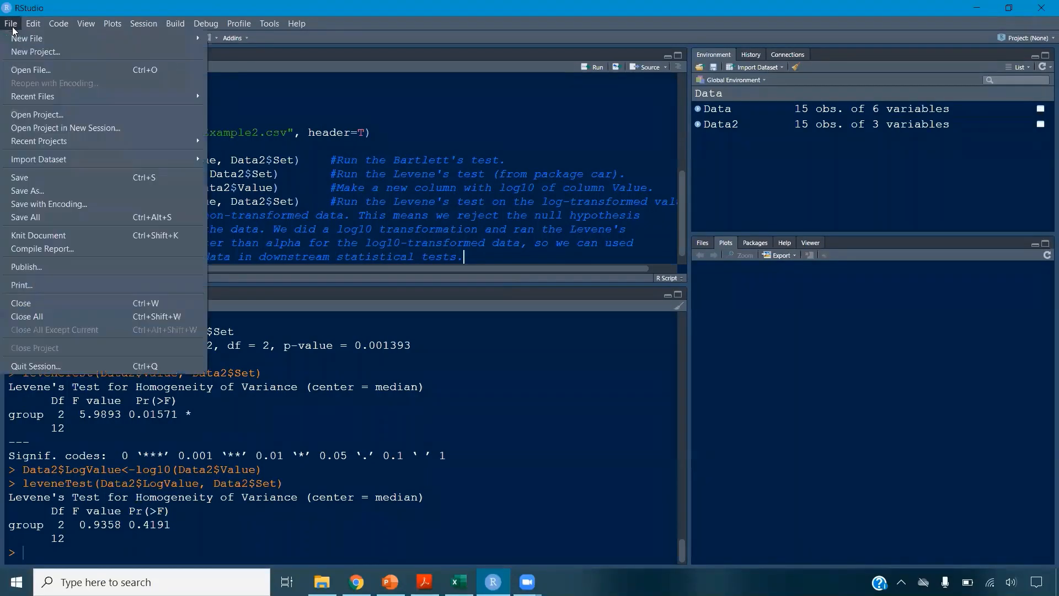
{"action": "left_click", "coordinate": [39, 188]}
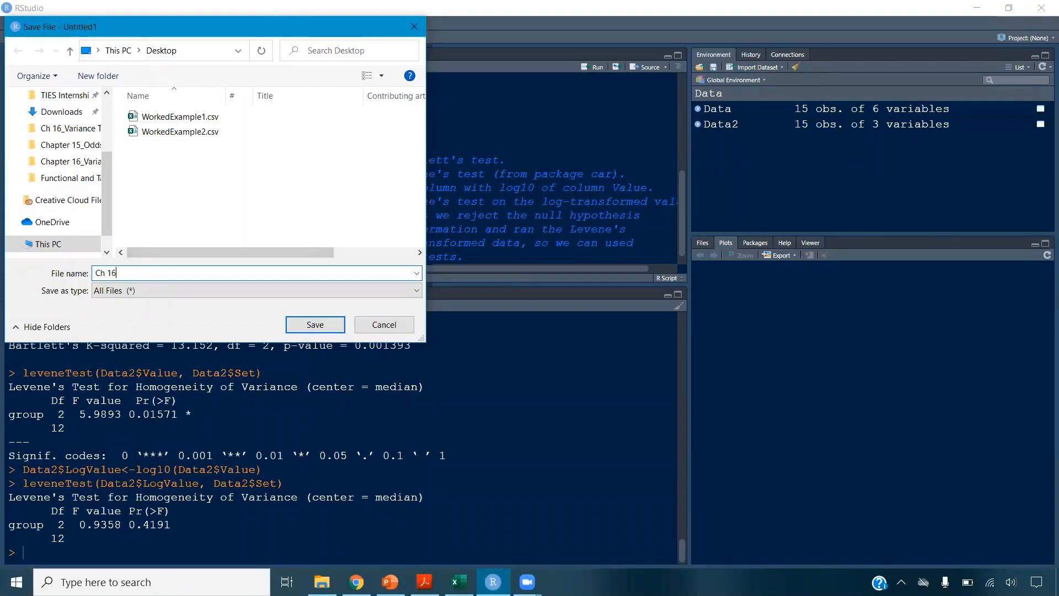
{"action": "type", "text": "Ch 16_Variance Tests and Data Transformations"}
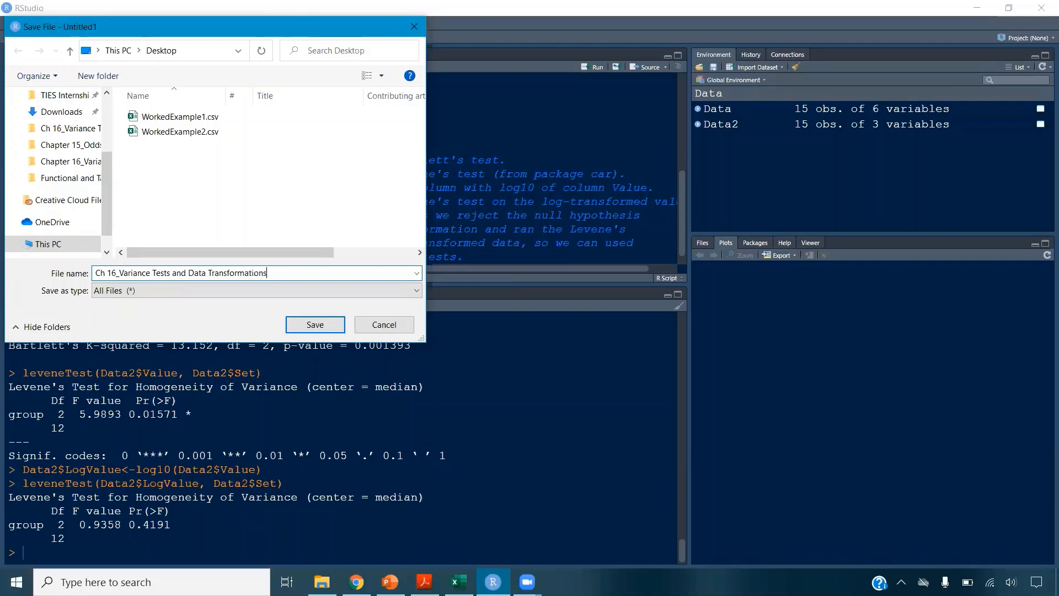
{"action": "key", "text": "Return"}
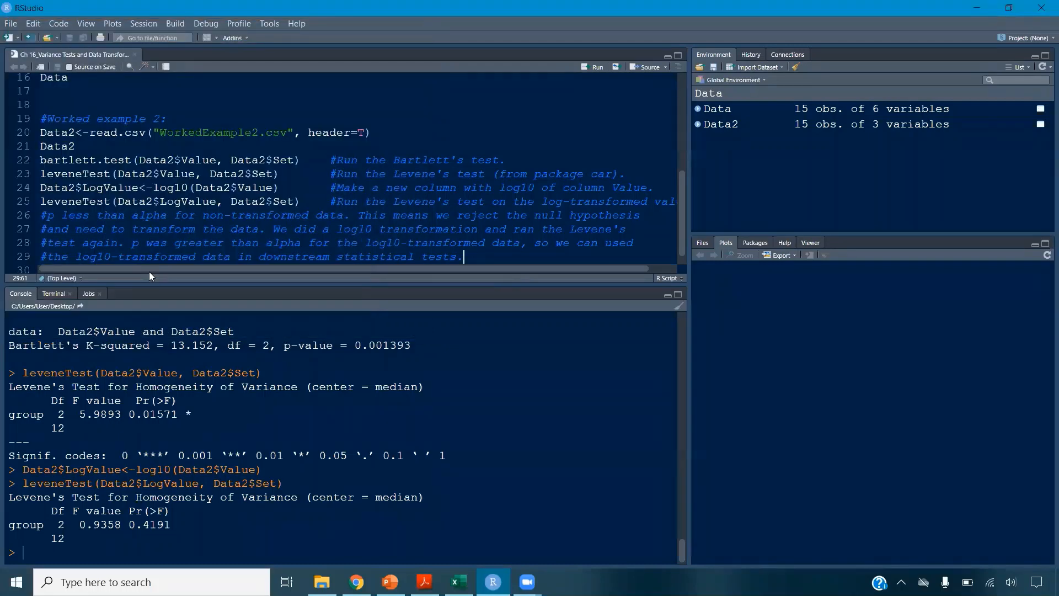